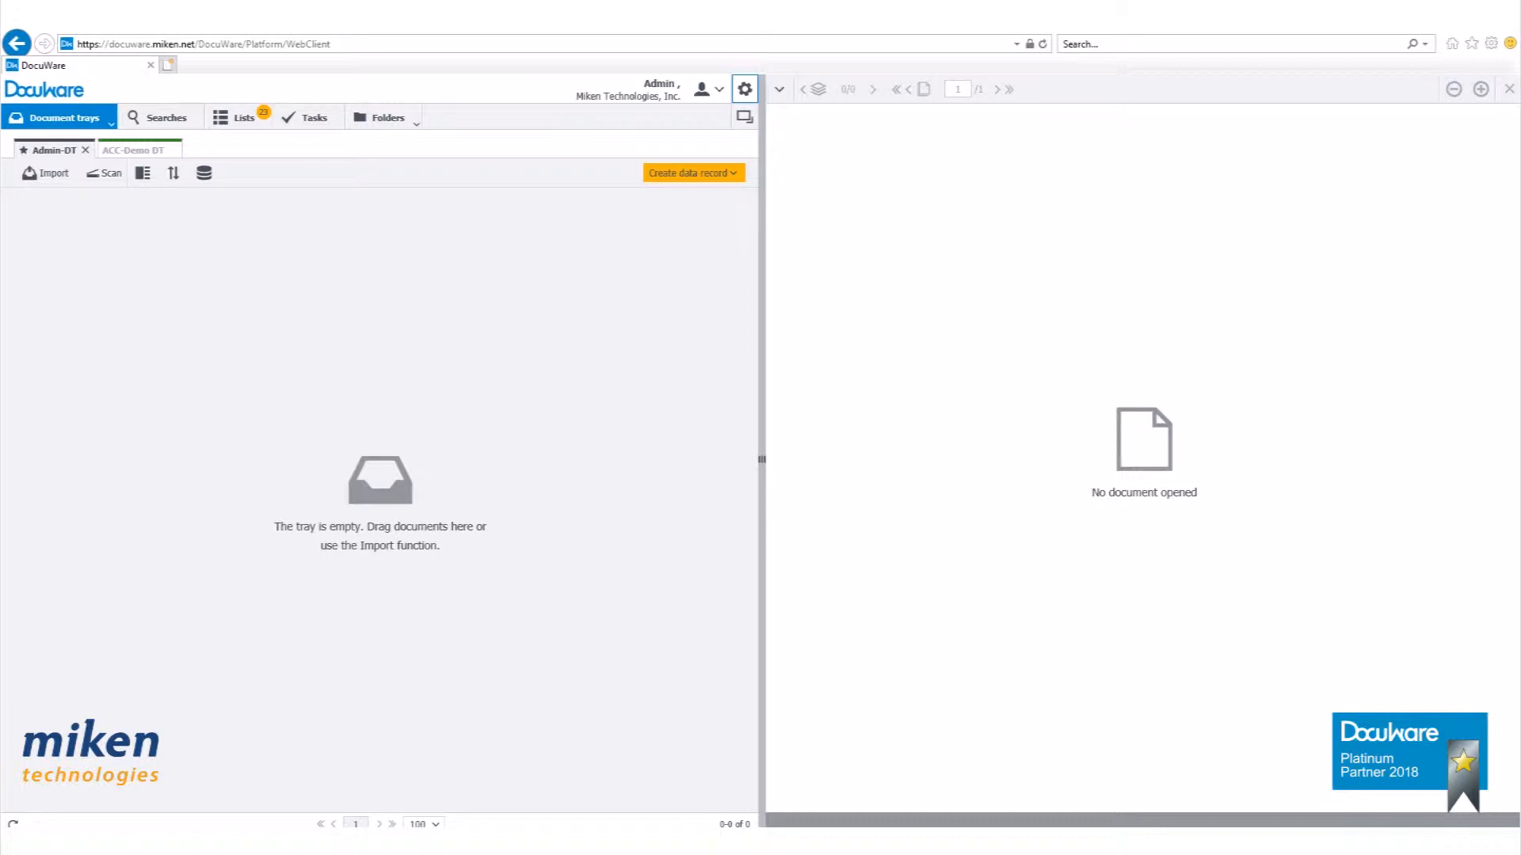
Step: Open the import configurations in the DocuWare settings and start a new configuration
{"action": "left_click", "coordinate": [745, 89]}
{"action": "left_click", "coordinate": [590, 116]}
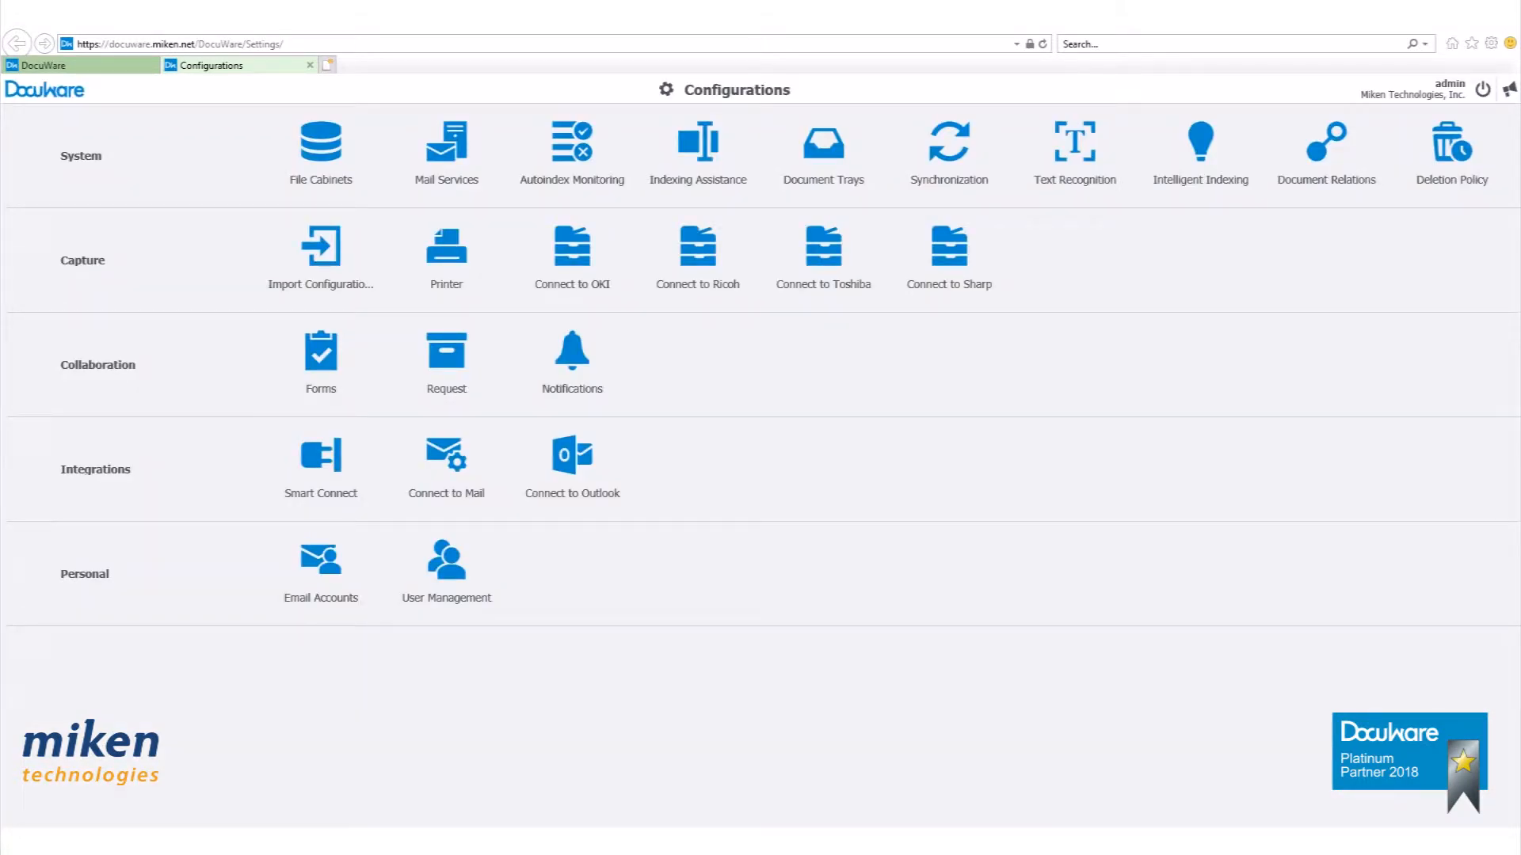
{"action": "left_click", "coordinate": [330, 262]}
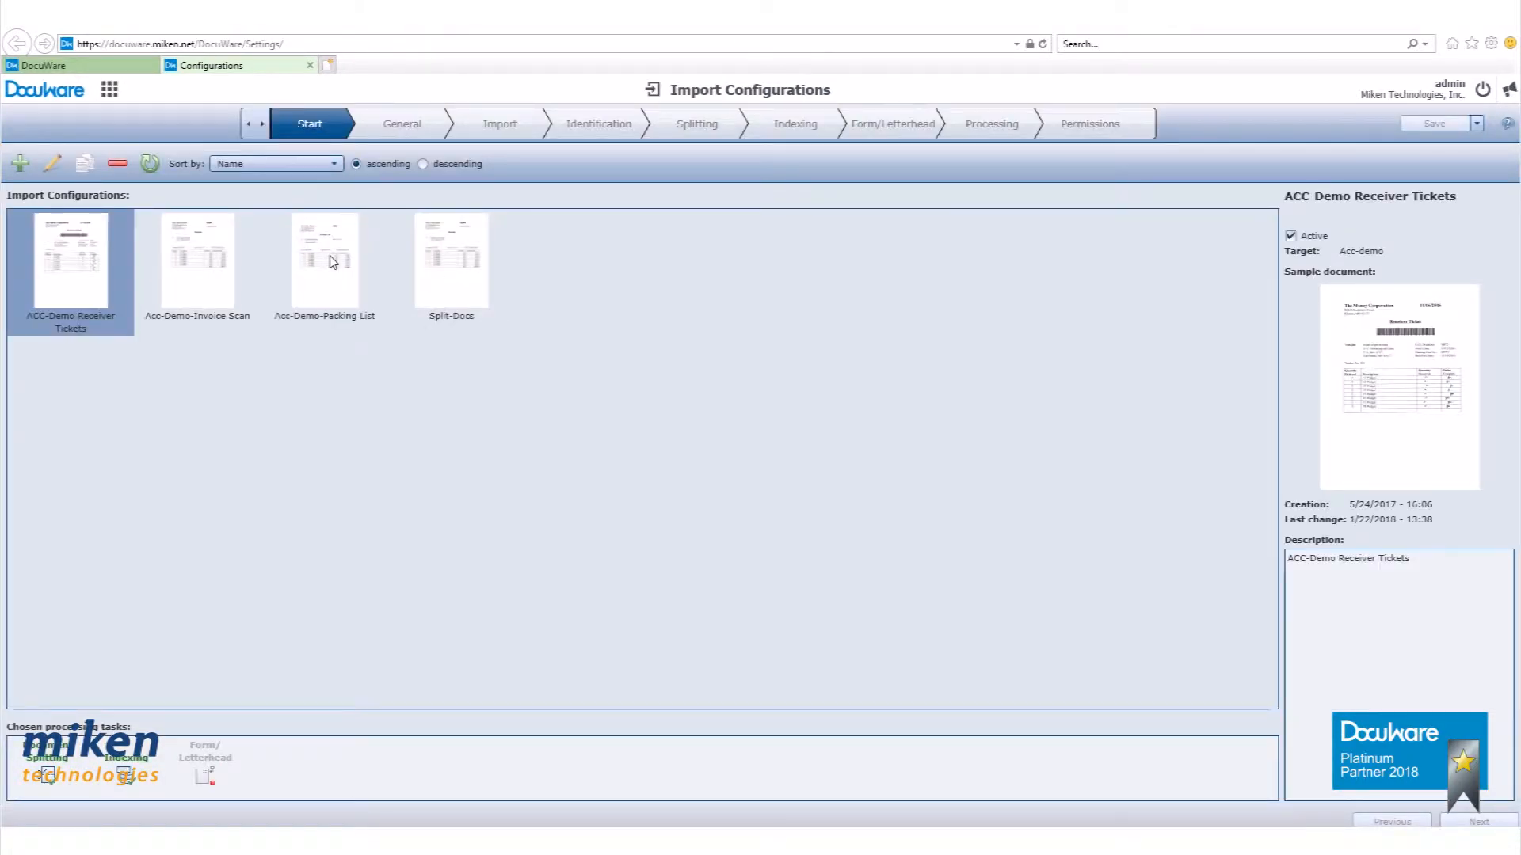
{"action": "left_click", "coordinate": [20, 164]}
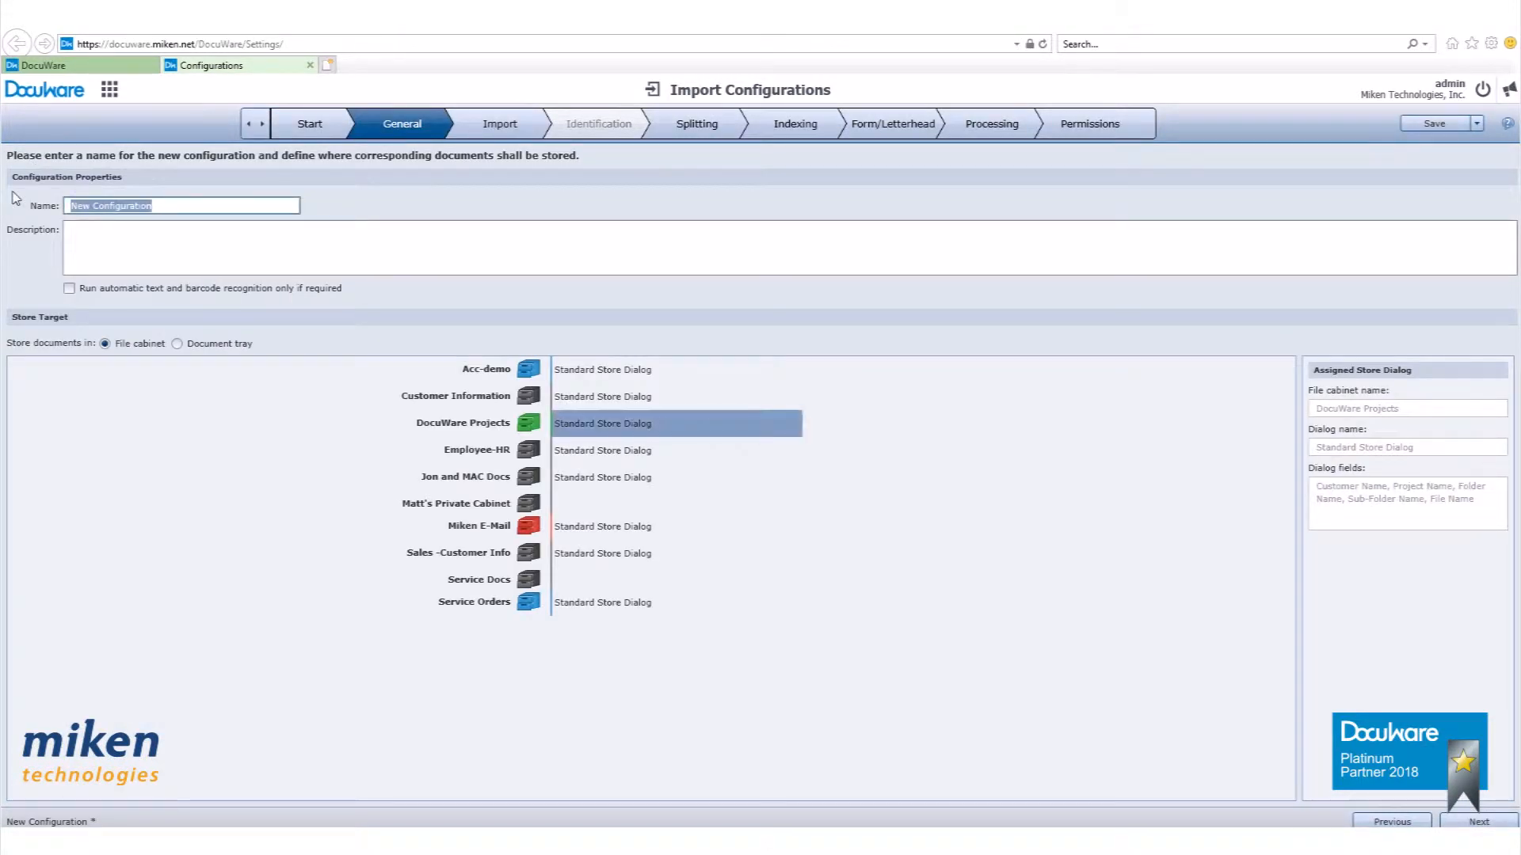
Step: Enter "Incoming Packing Lists" as the configuration's name and description, and run automatic text and barcode recognition only if required
{"action": "type", "text": "Incoming Packing Lists"}
{"action": "left_click", "coordinate": [129, 254]}
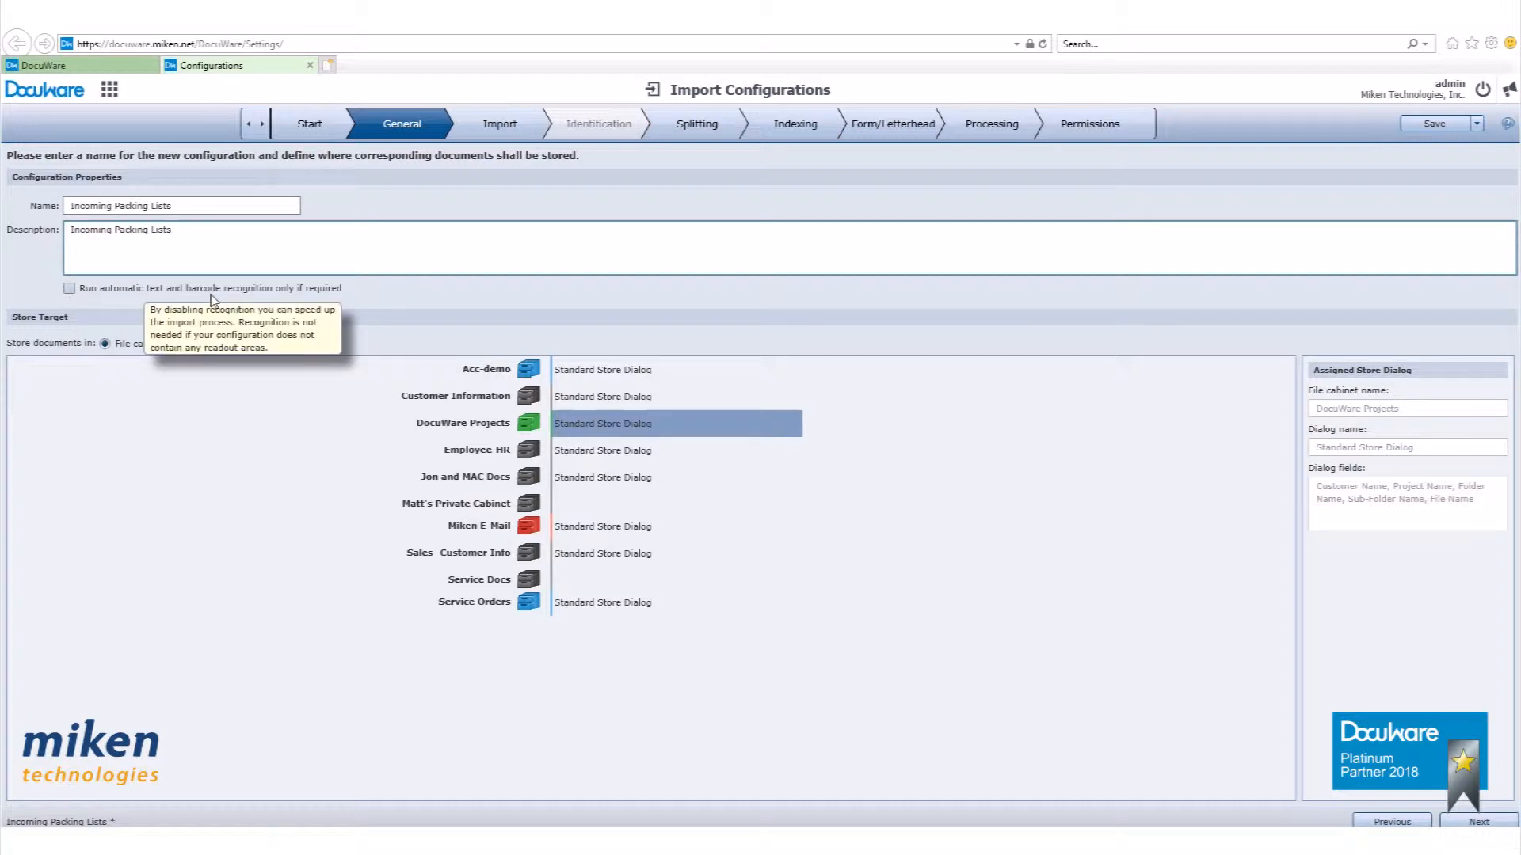
{"action": "left_click", "coordinate": [69, 289]}
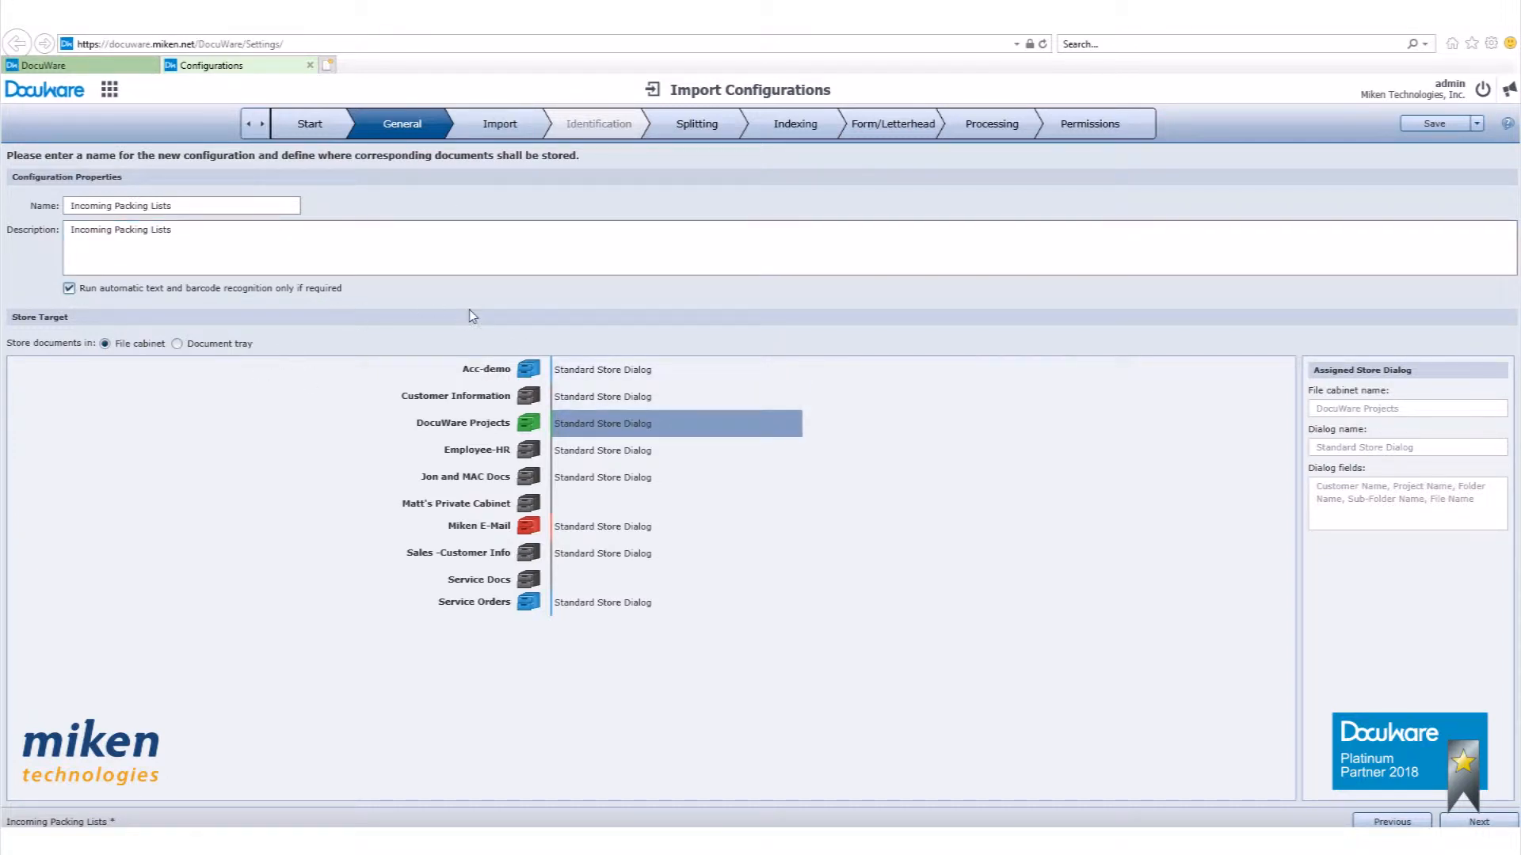
Step: Store documents with the Acc-demo cabinet's Standard Store Dialog and have the configuration selected automatically by the identification rules
{"action": "left_click", "coordinate": [574, 366]}
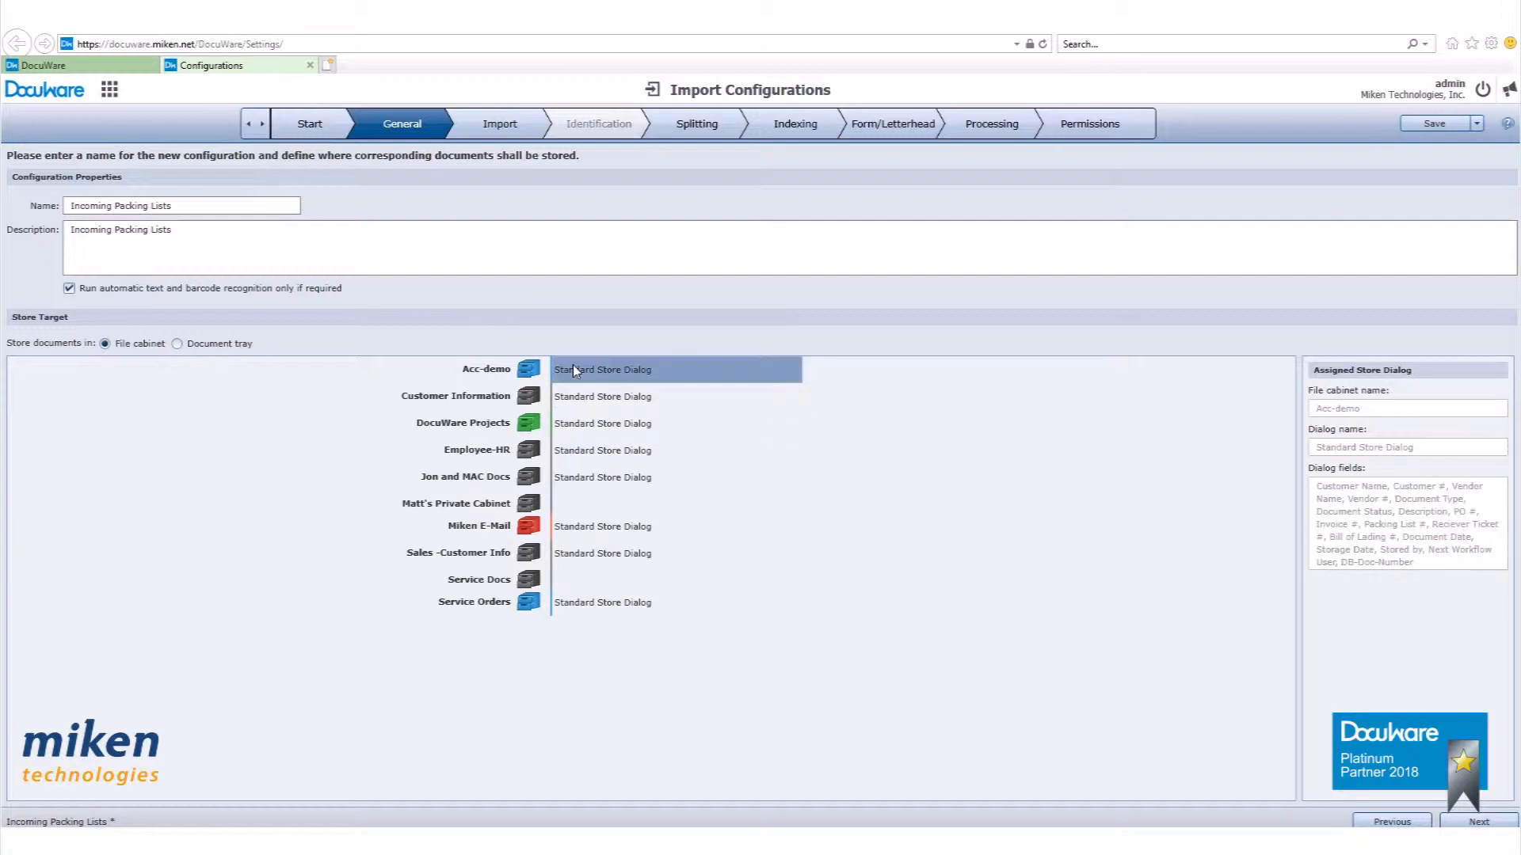
{"action": "left_click", "coordinate": [1477, 821]}
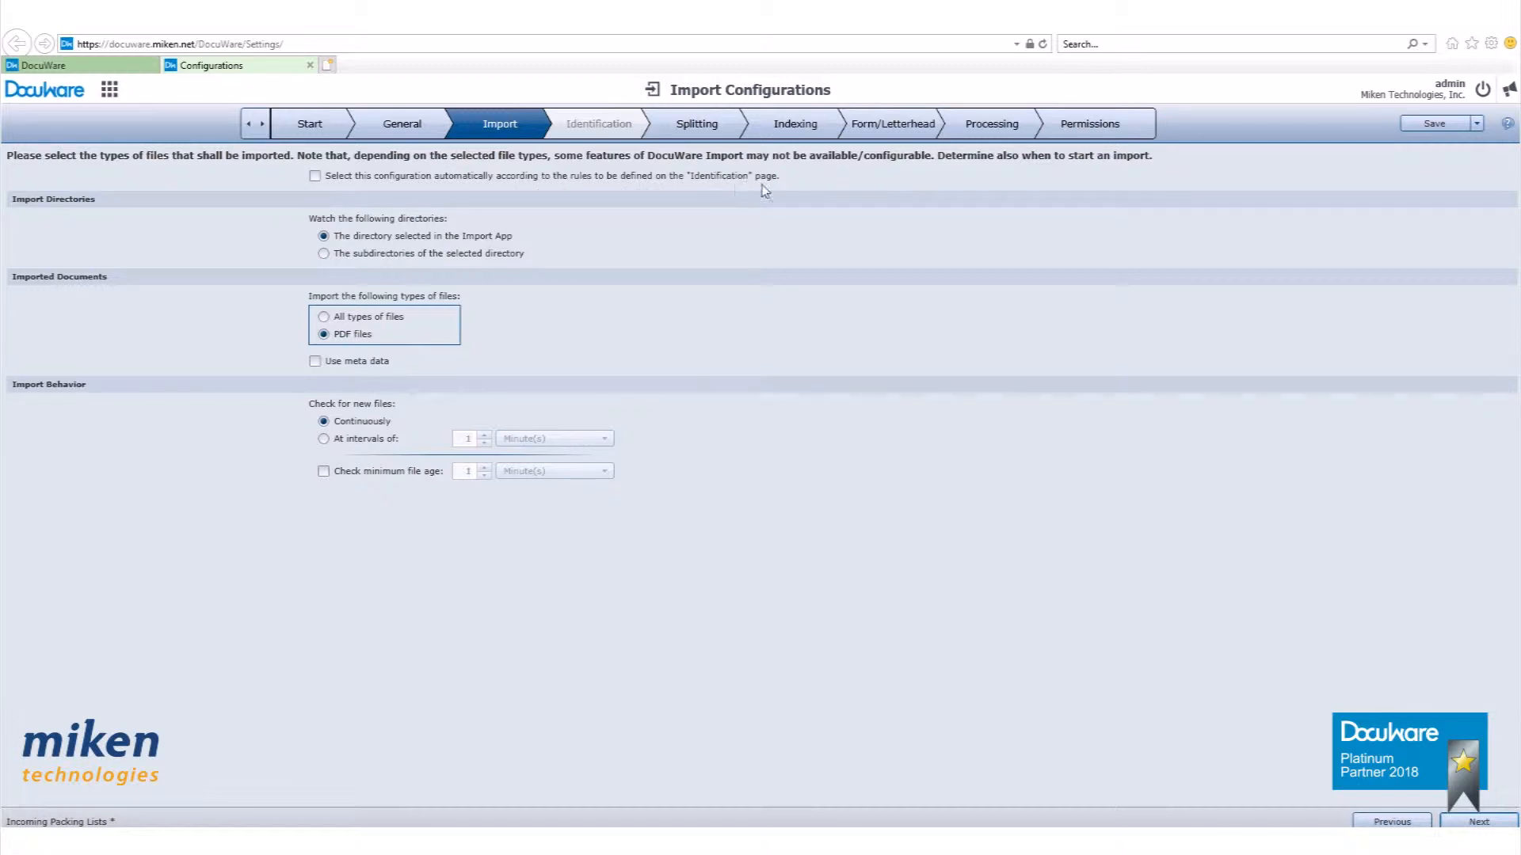
{"action": "left_click", "coordinate": [314, 176]}
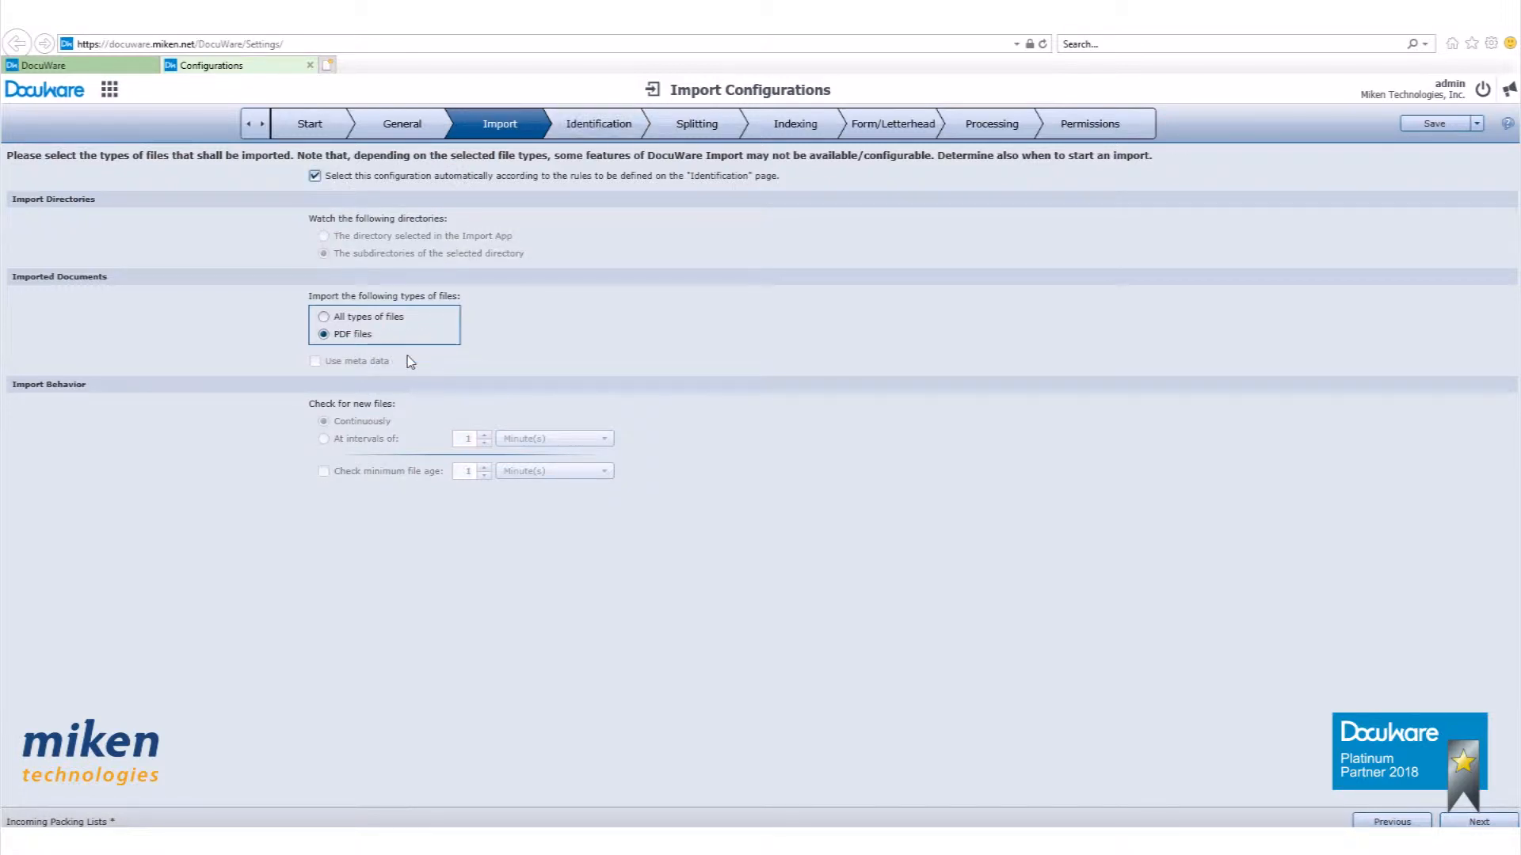
{"action": "left_click", "coordinate": [1461, 823]}
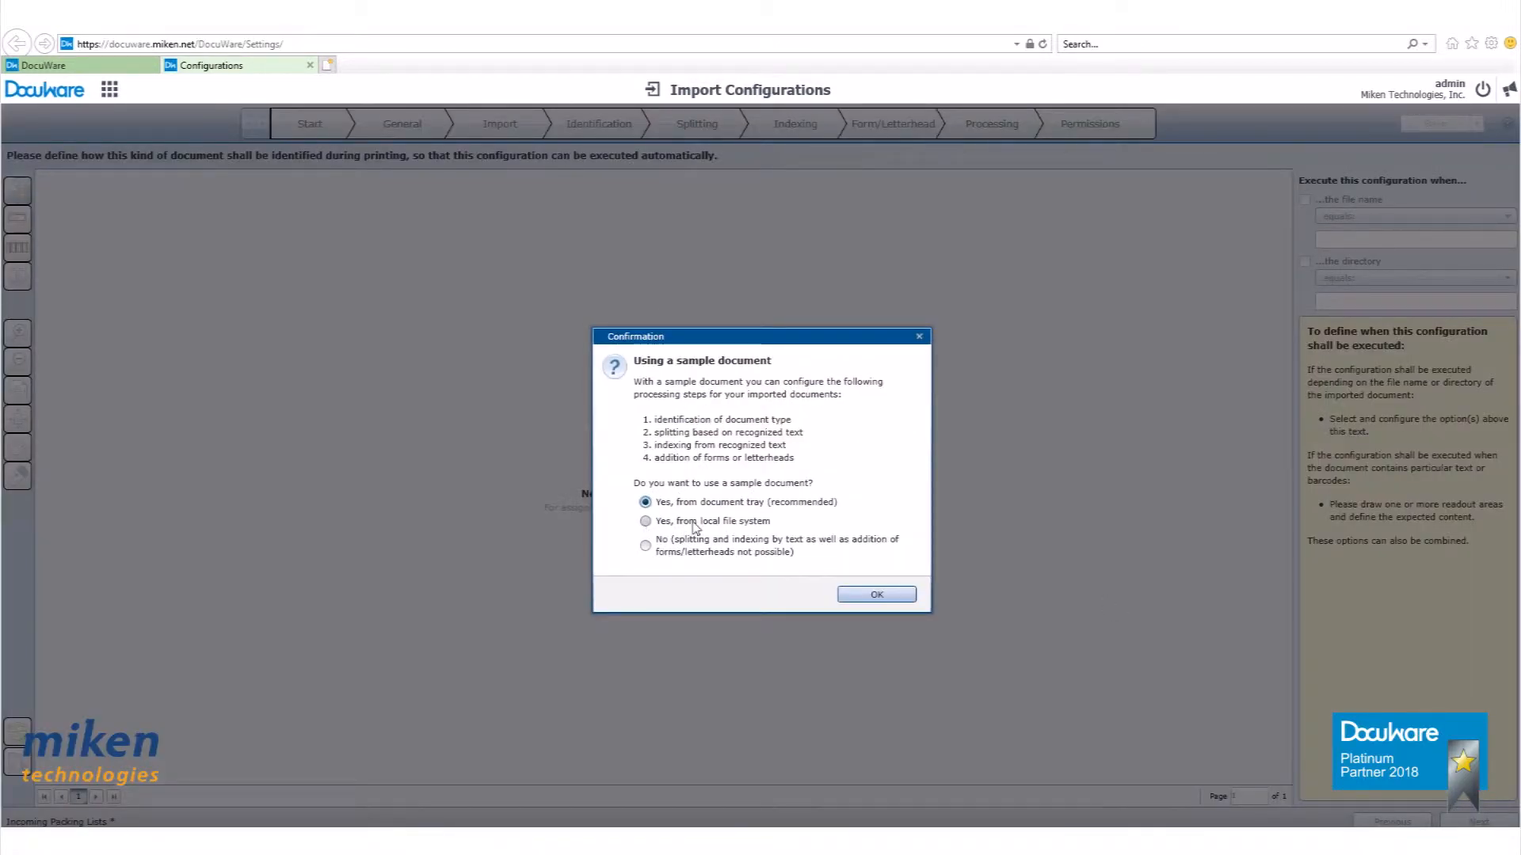
Step: Load Scan1 from the local DW 6_10 Manuals Upload Packages > Basic Admin > Acc-Demo > Scans > backup folder as the sample document
{"action": "left_click", "coordinate": [646, 521]}
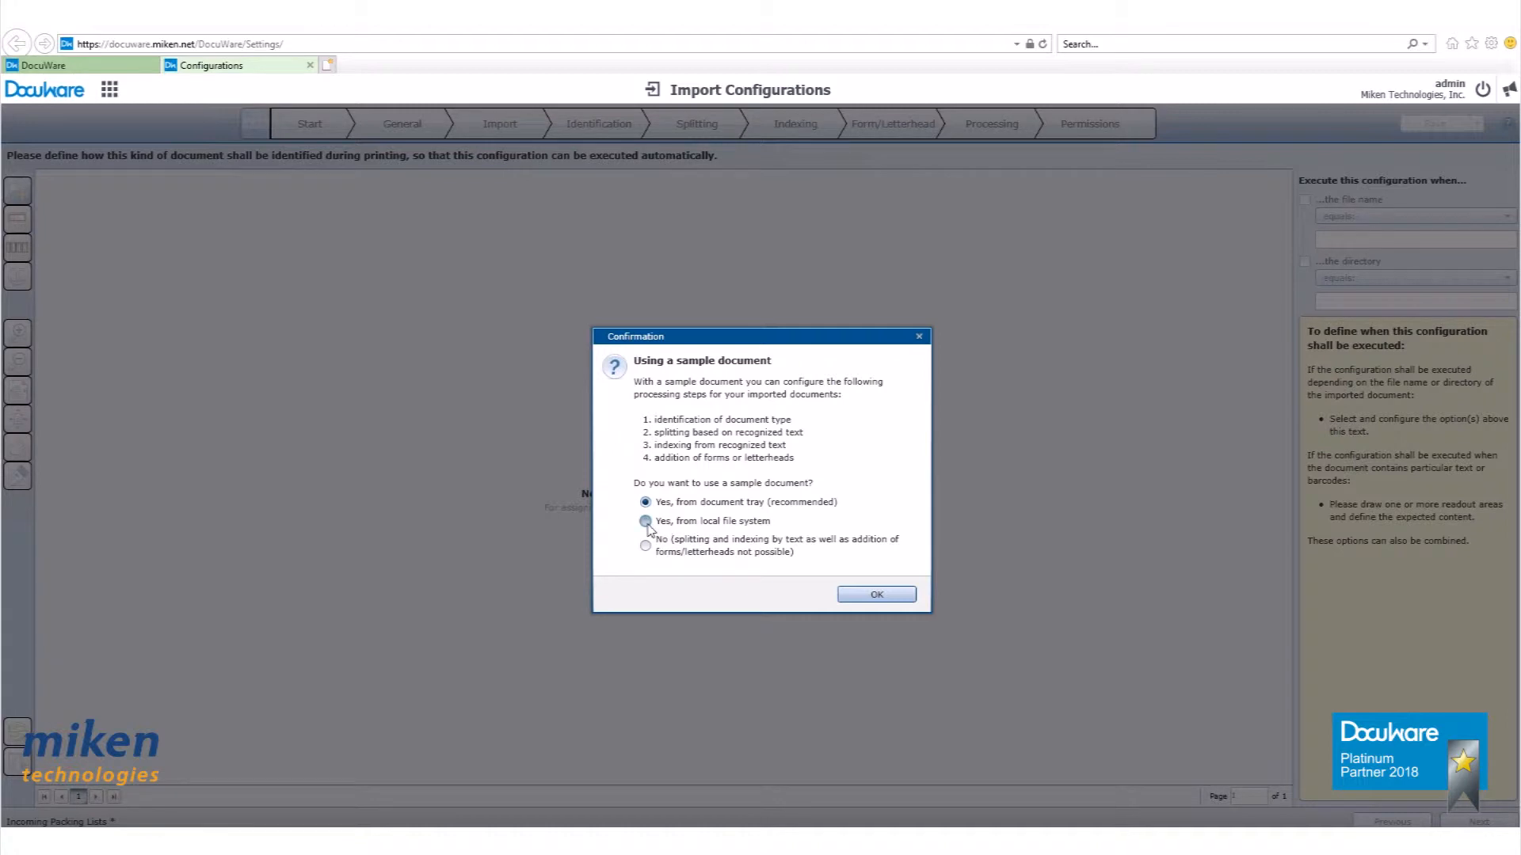
{"action": "left_click", "coordinate": [854, 602]}
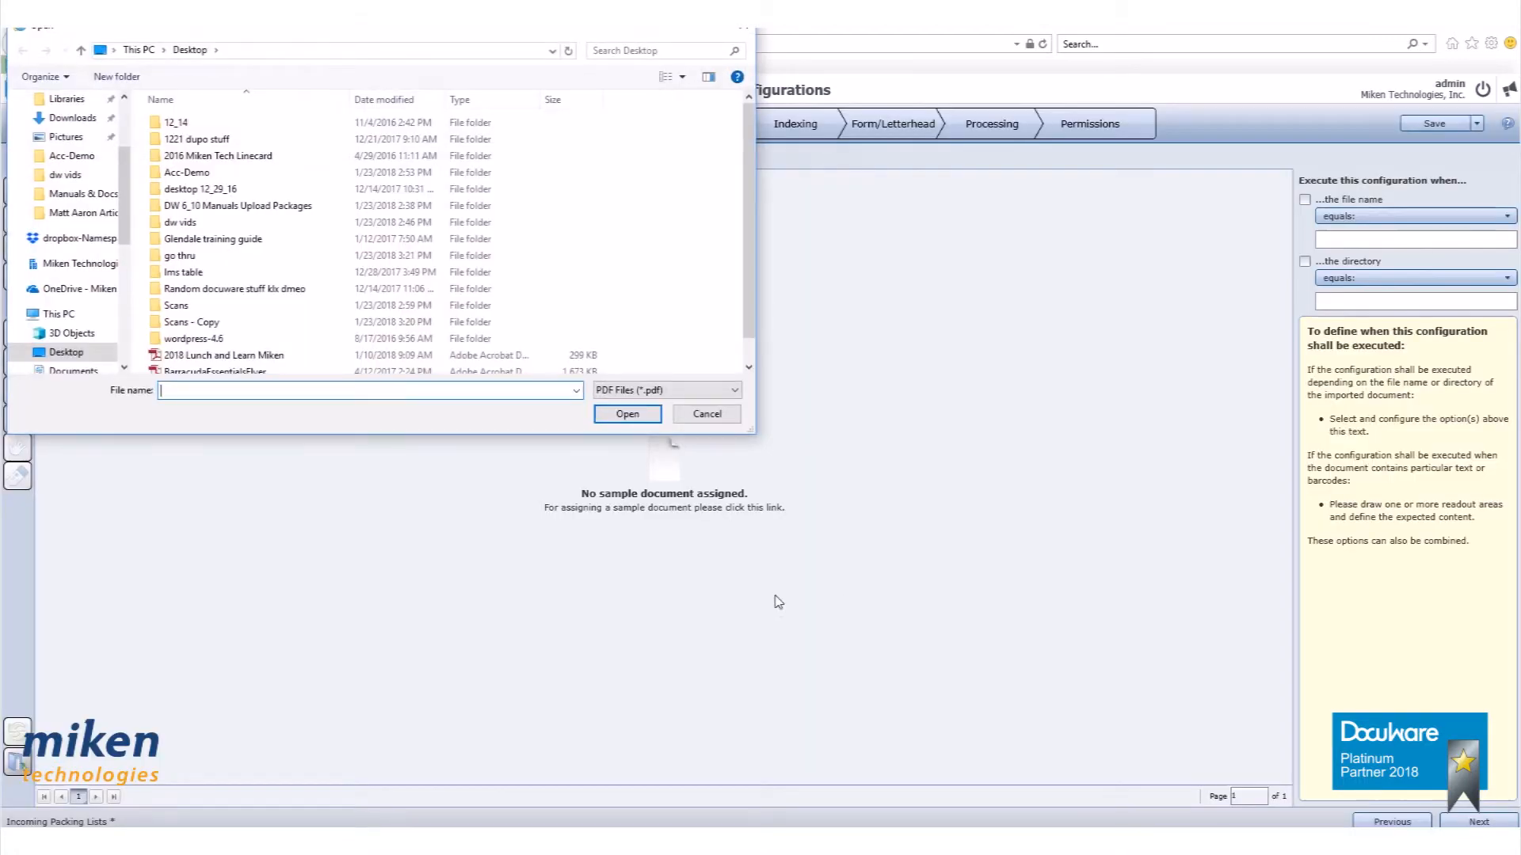
{"action": "double_click", "coordinate": [300, 210]}
{"action": "double_click", "coordinate": [190, 139]}
{"action": "double_click", "coordinate": [198, 123]}
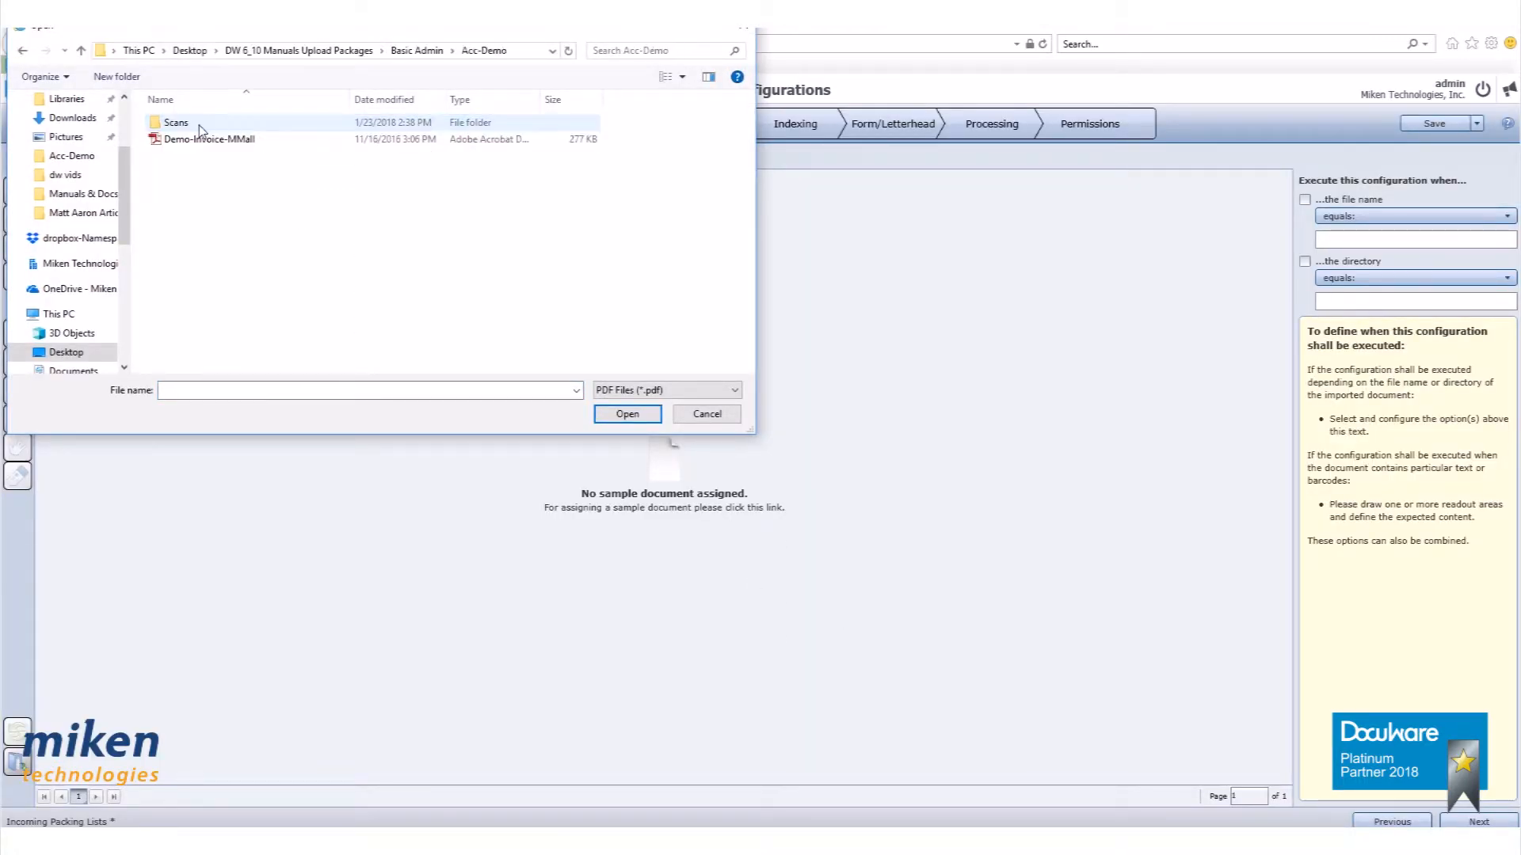
{"action": "double_click", "coordinate": [198, 125]}
{"action": "double_click", "coordinate": [205, 126]}
{"action": "left_click", "coordinate": [204, 125]}
{"action": "left_click", "coordinate": [627, 413]}
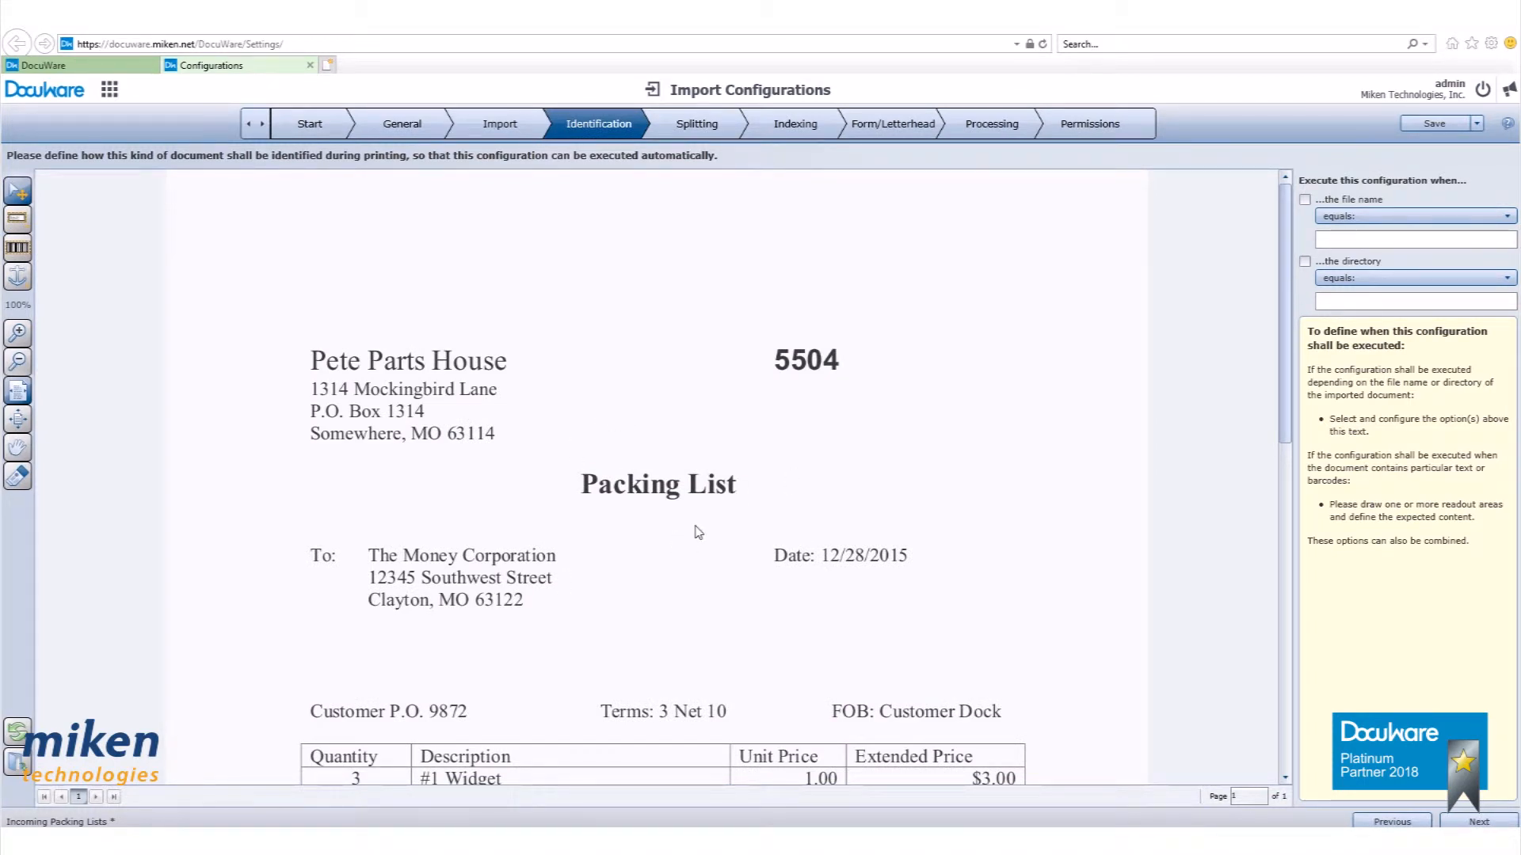
Step: Replace the sample document with Scan3 from the local Acc-Demo > Scans > backup folder
{"action": "left_click", "coordinate": [16, 760]}
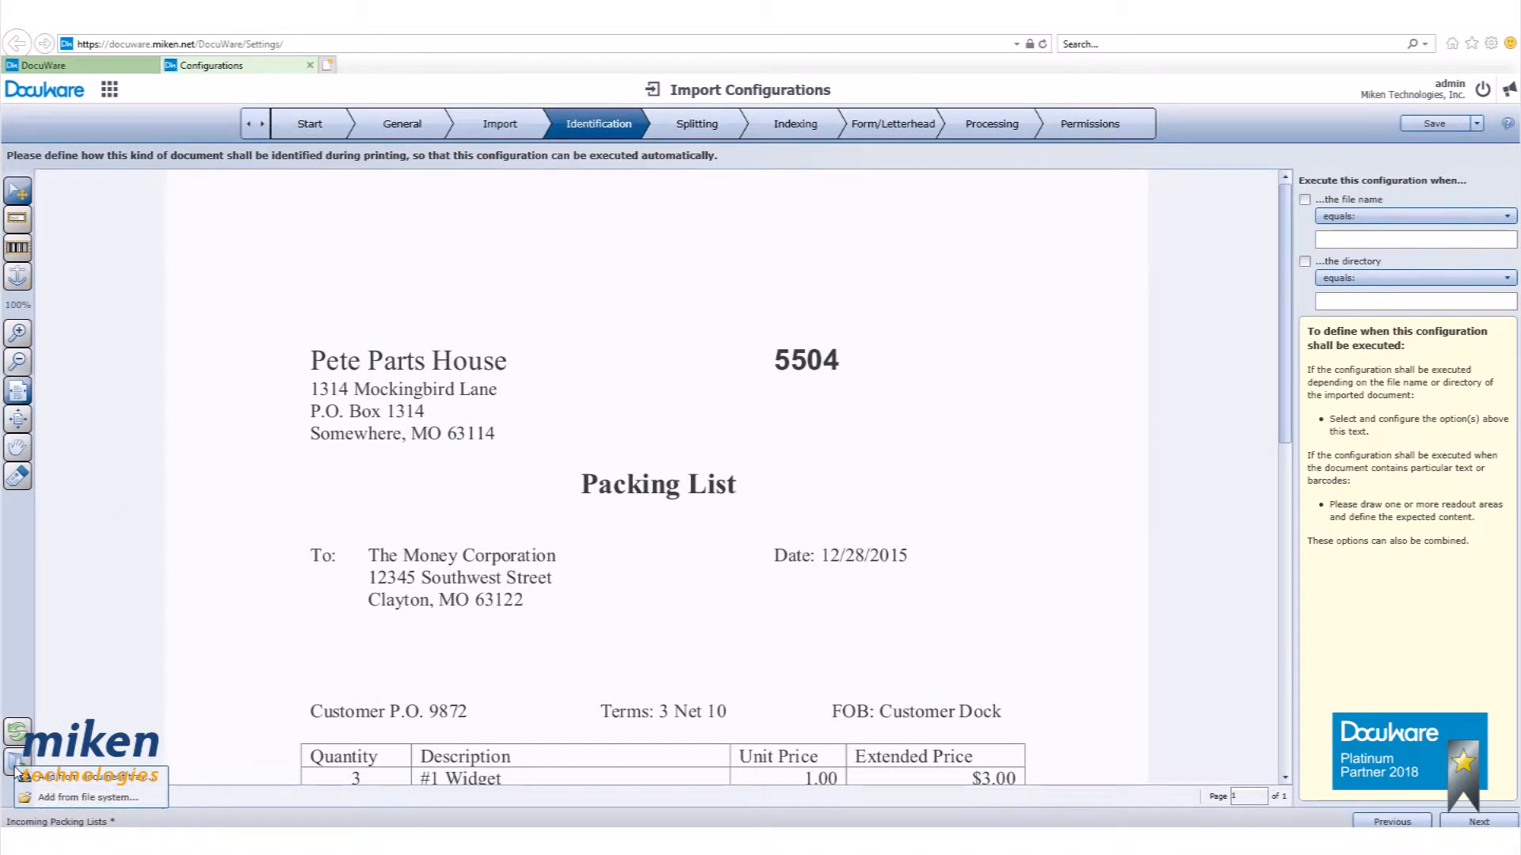
{"action": "left_click", "coordinate": [103, 797]}
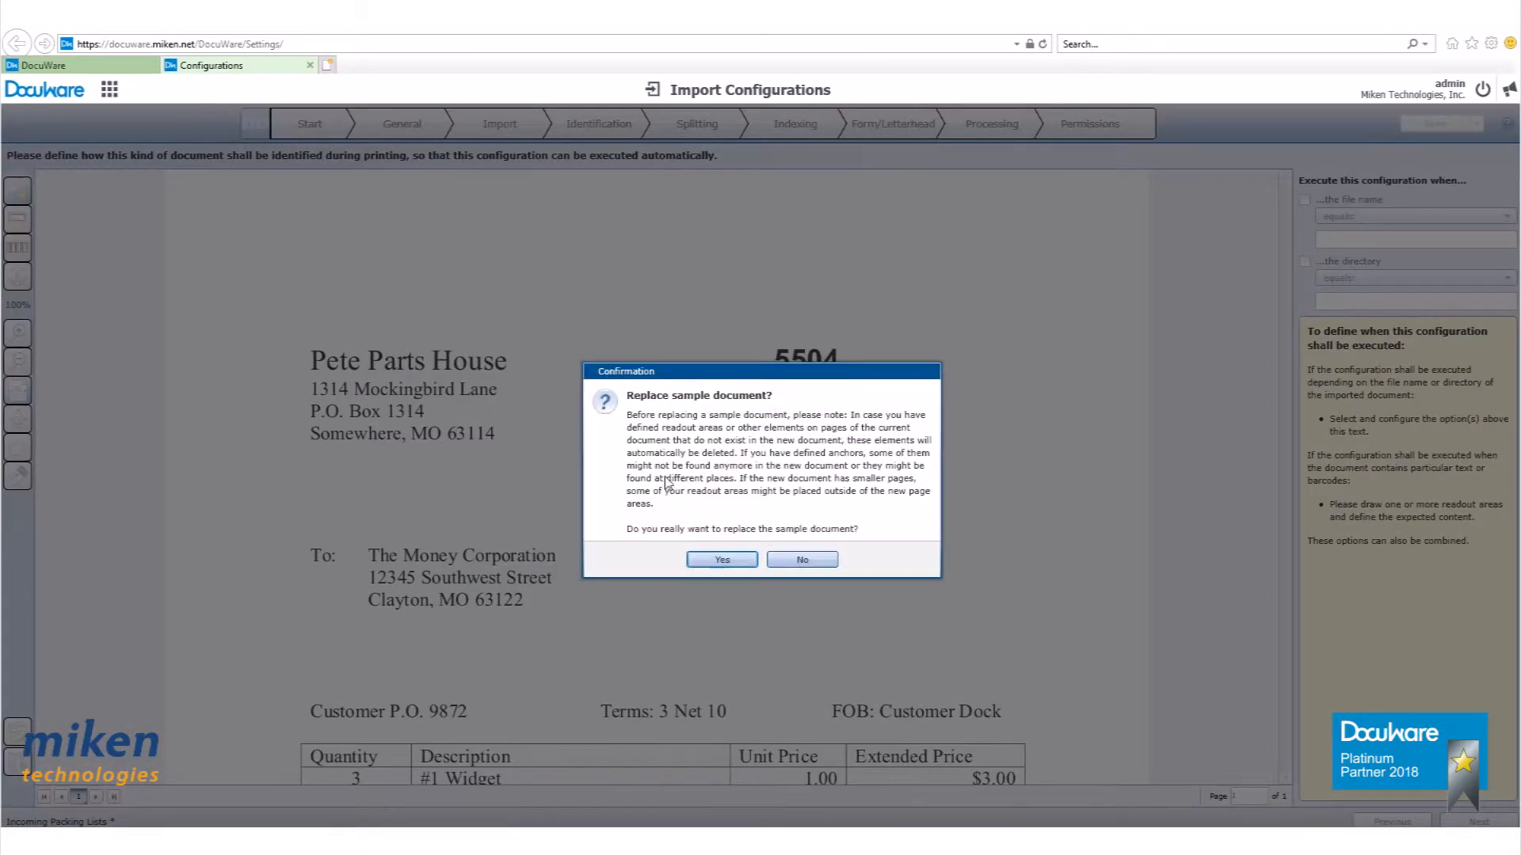
{"action": "left_click", "coordinate": [721, 563]}
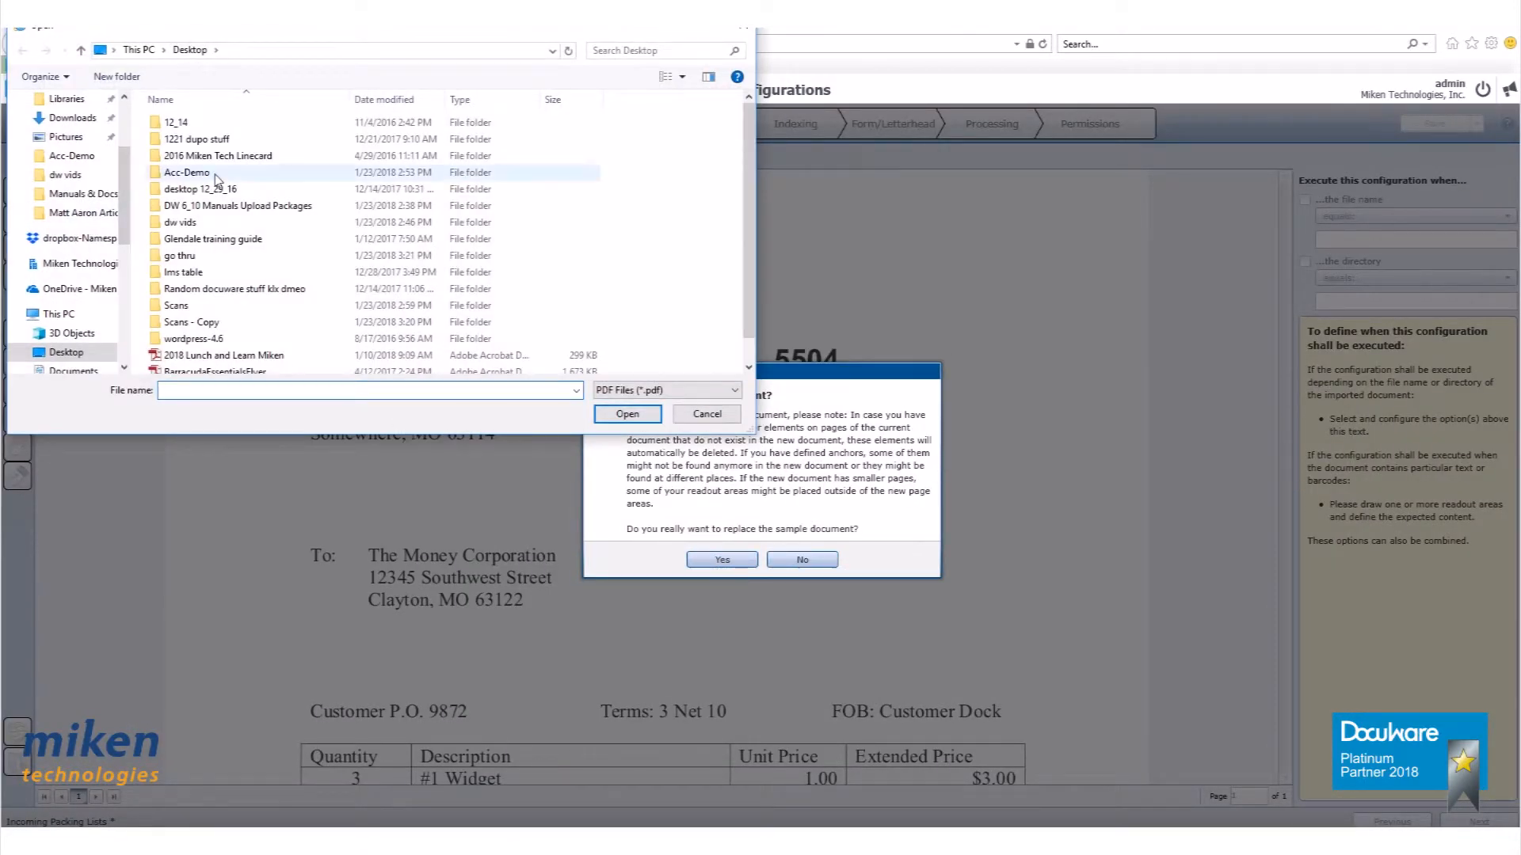
{"action": "double_click", "coordinate": [279, 207]}
{"action": "left_click", "coordinate": [198, 141]}
{"action": "double_click", "coordinate": [198, 141]}
{"action": "double_click", "coordinate": [194, 124]}
{"action": "double_click", "coordinate": [194, 124]}
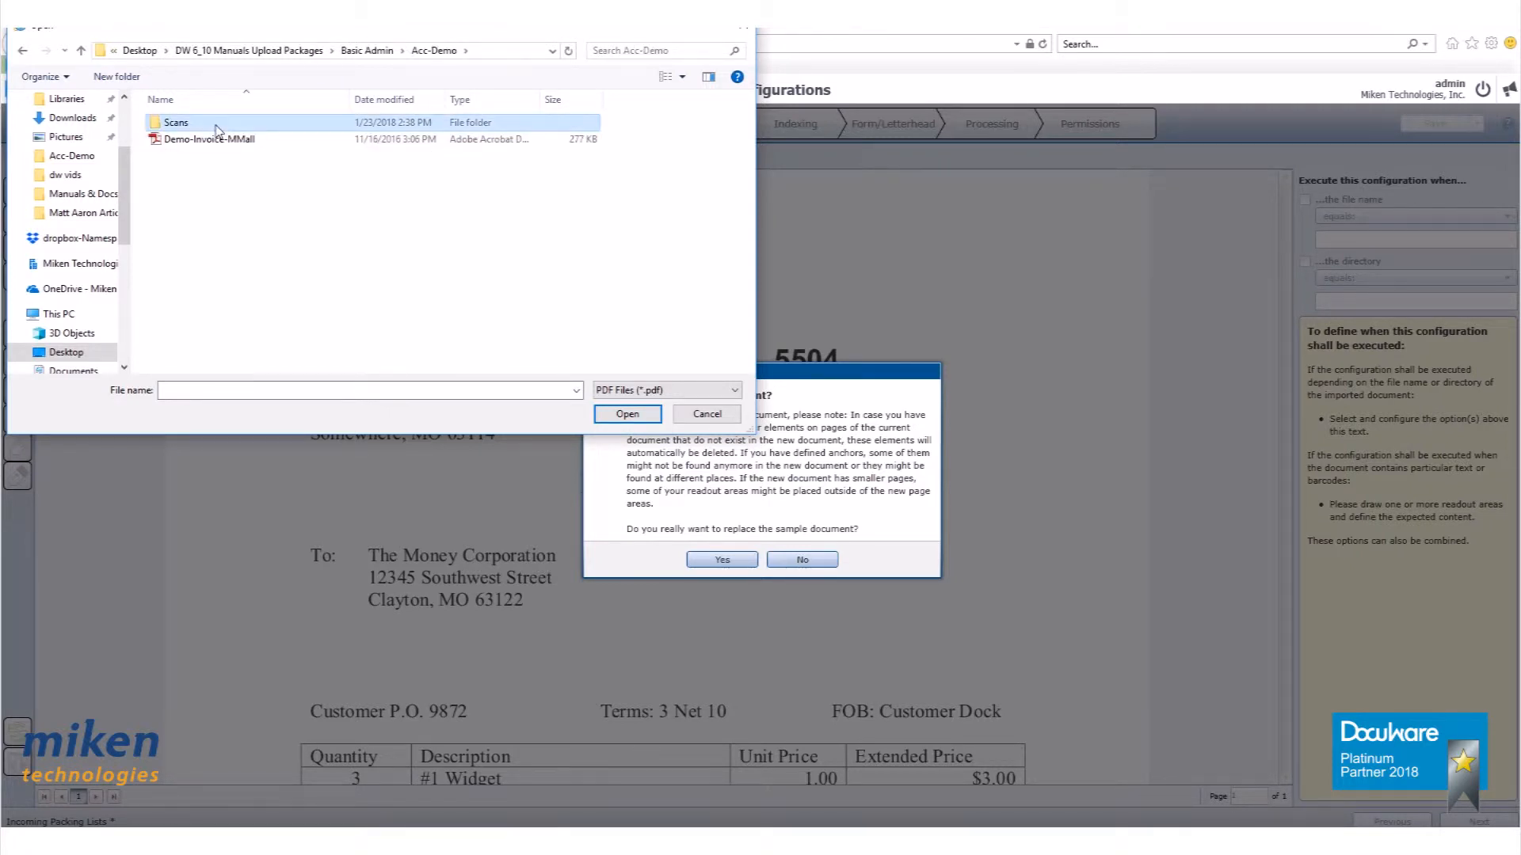
{"action": "double_click", "coordinate": [208, 125]}
{"action": "left_click", "coordinate": [204, 156]}
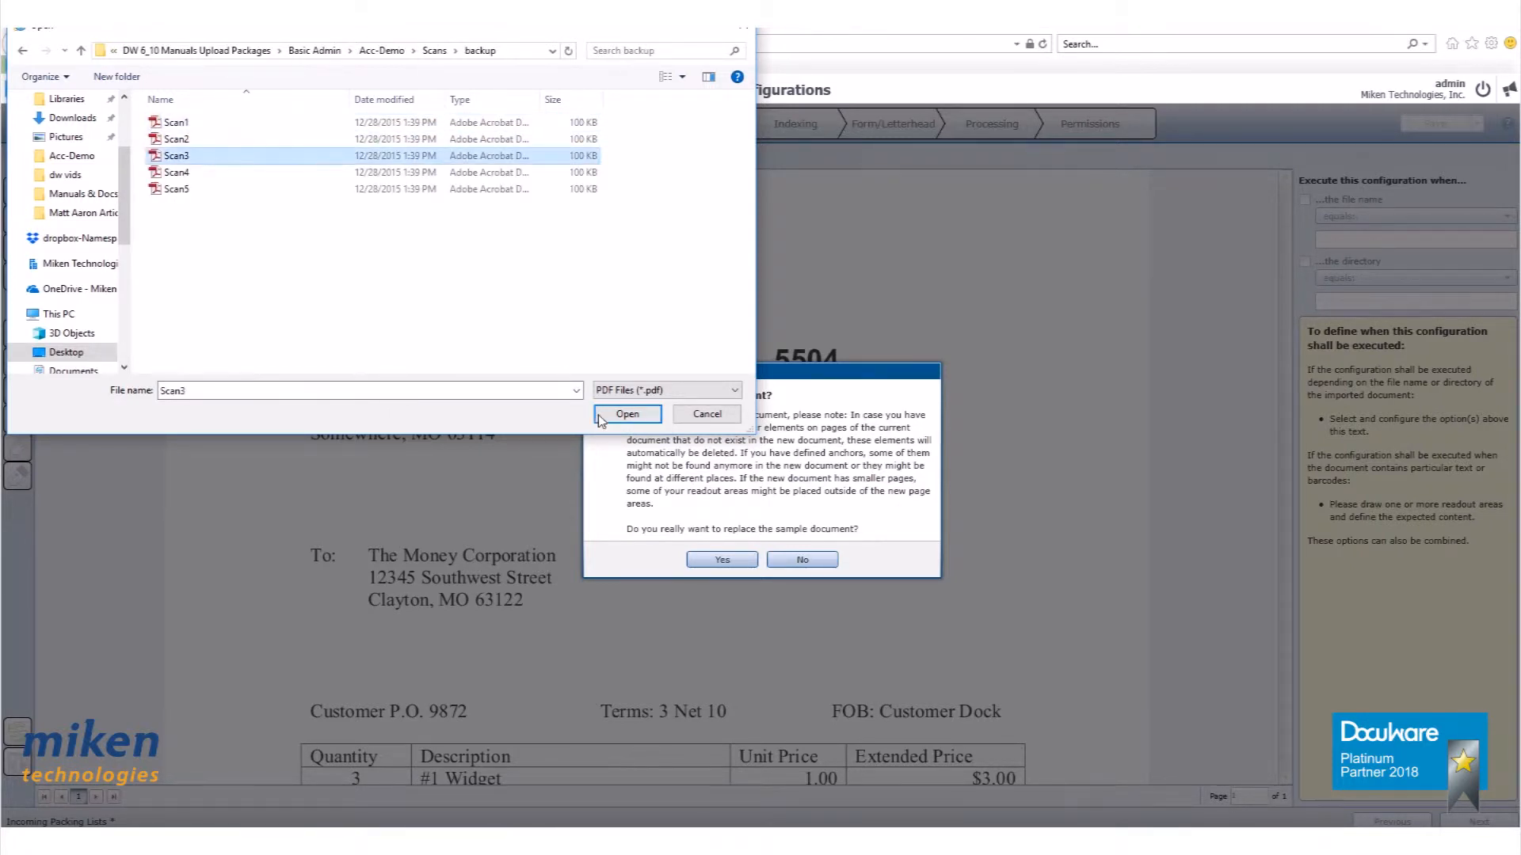
{"action": "left_click", "coordinate": [622, 412]}
{"action": "key", "text": "Return"}
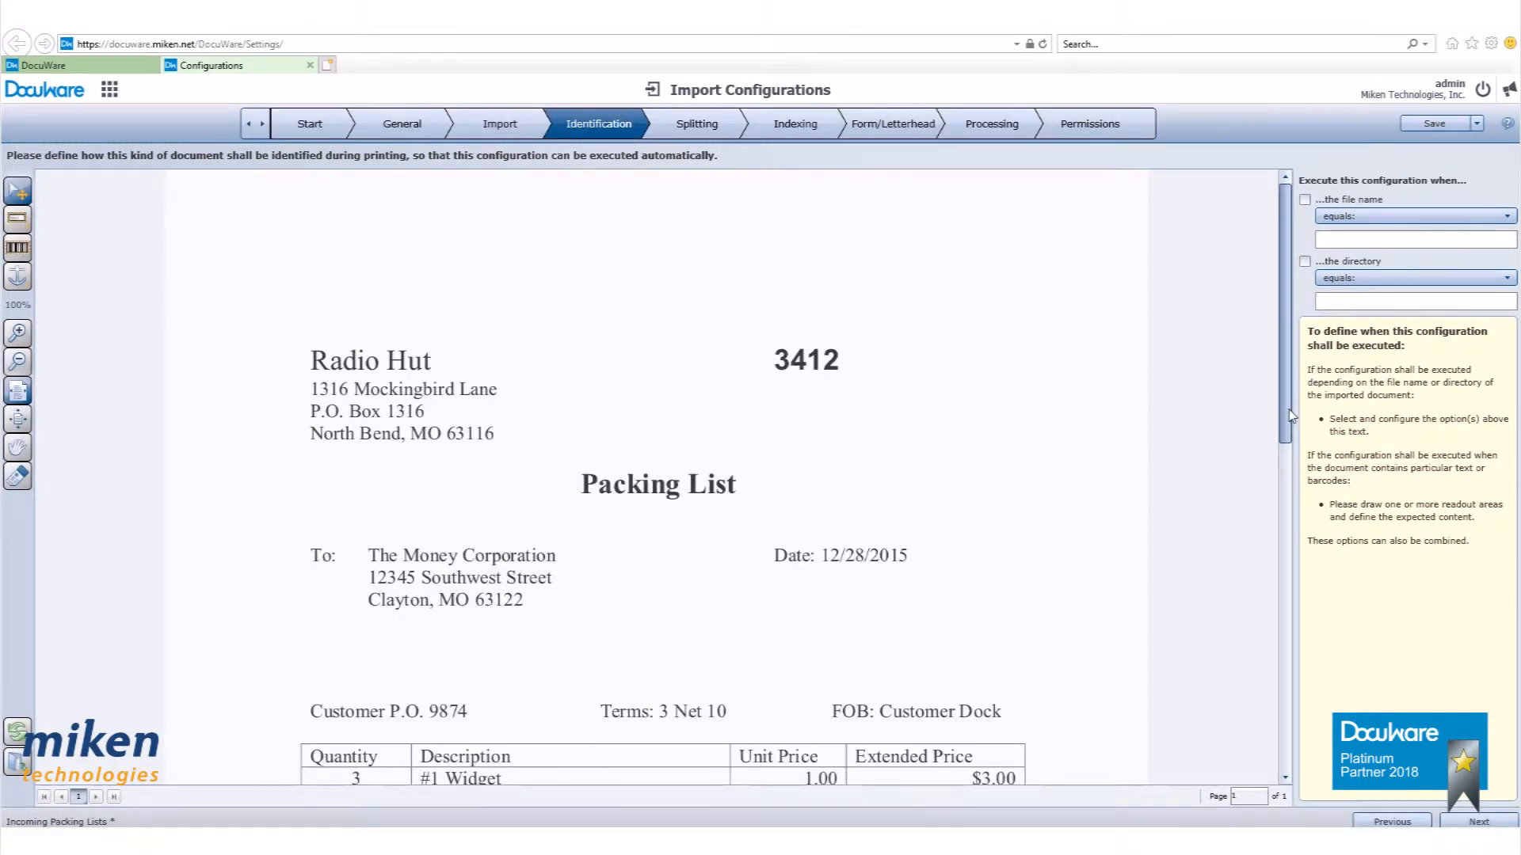
Step: Place an anchor on the "Packing List" title of the sample document for identification
{"action": "scroll", "coordinate": [1288, 411], "scroll_direction": "down", "scroll_amount": 6}
{"action": "scroll", "coordinate": [1277, 406], "scroll_direction": "up", "scroll_amount": 6}
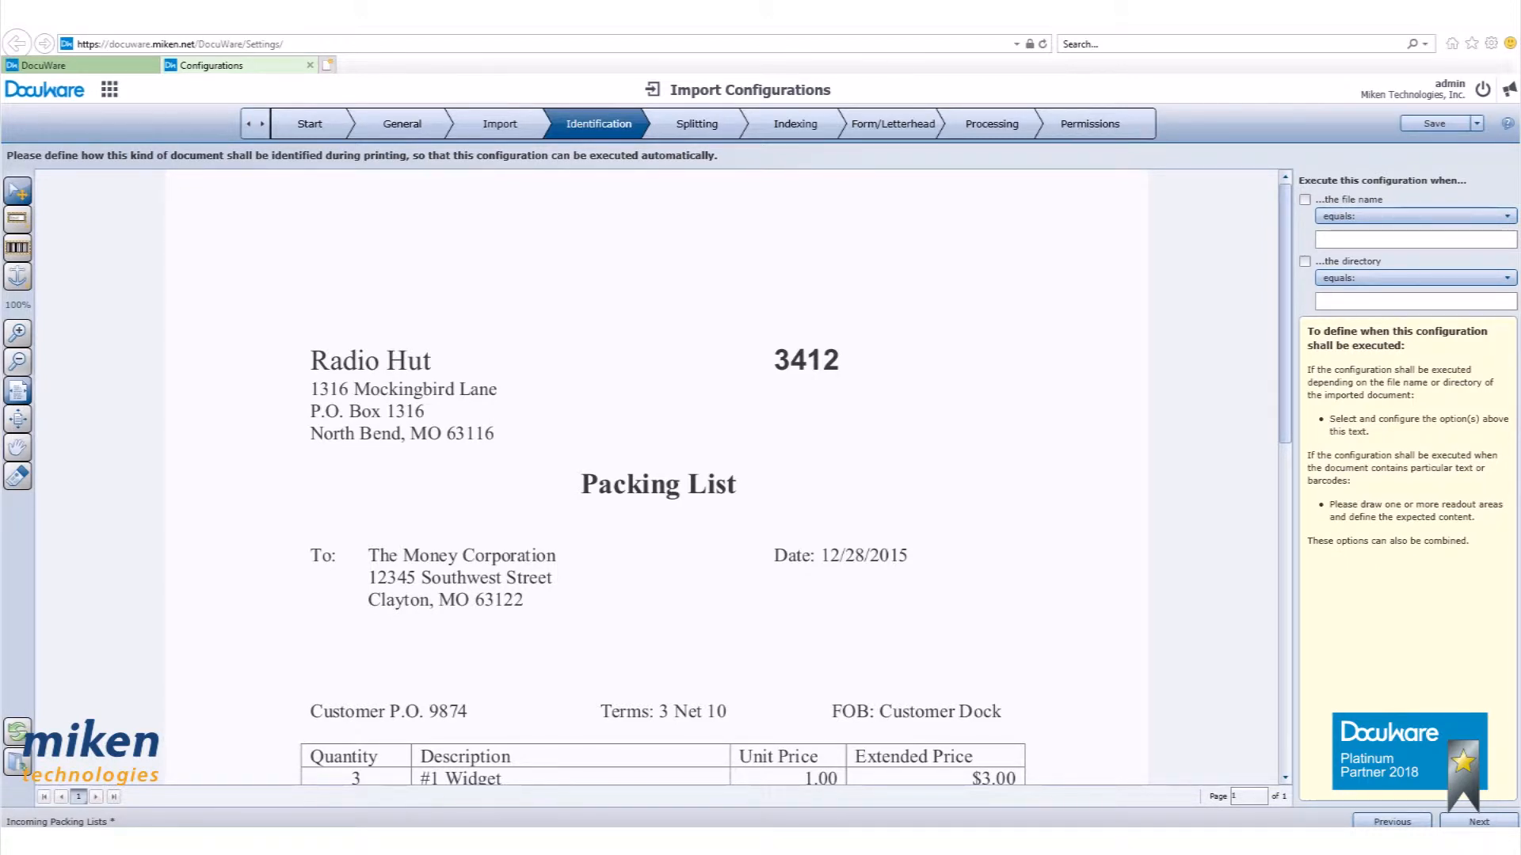
{"action": "left_click", "coordinate": [17, 277]}
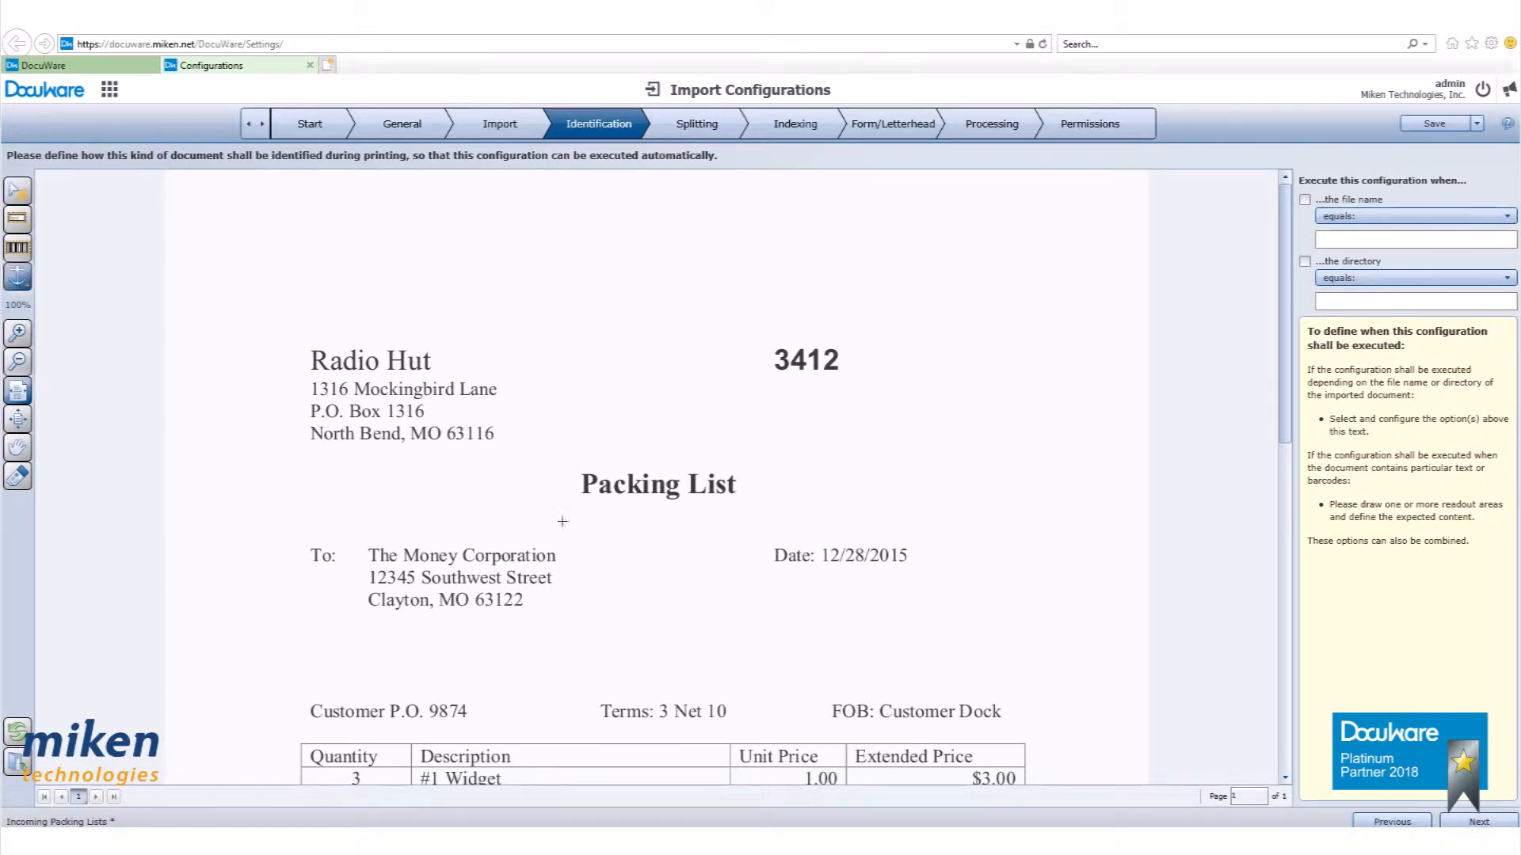
{"action": "left_click_drag", "start_coordinate": [563, 465], "coordinate": [781, 510]}
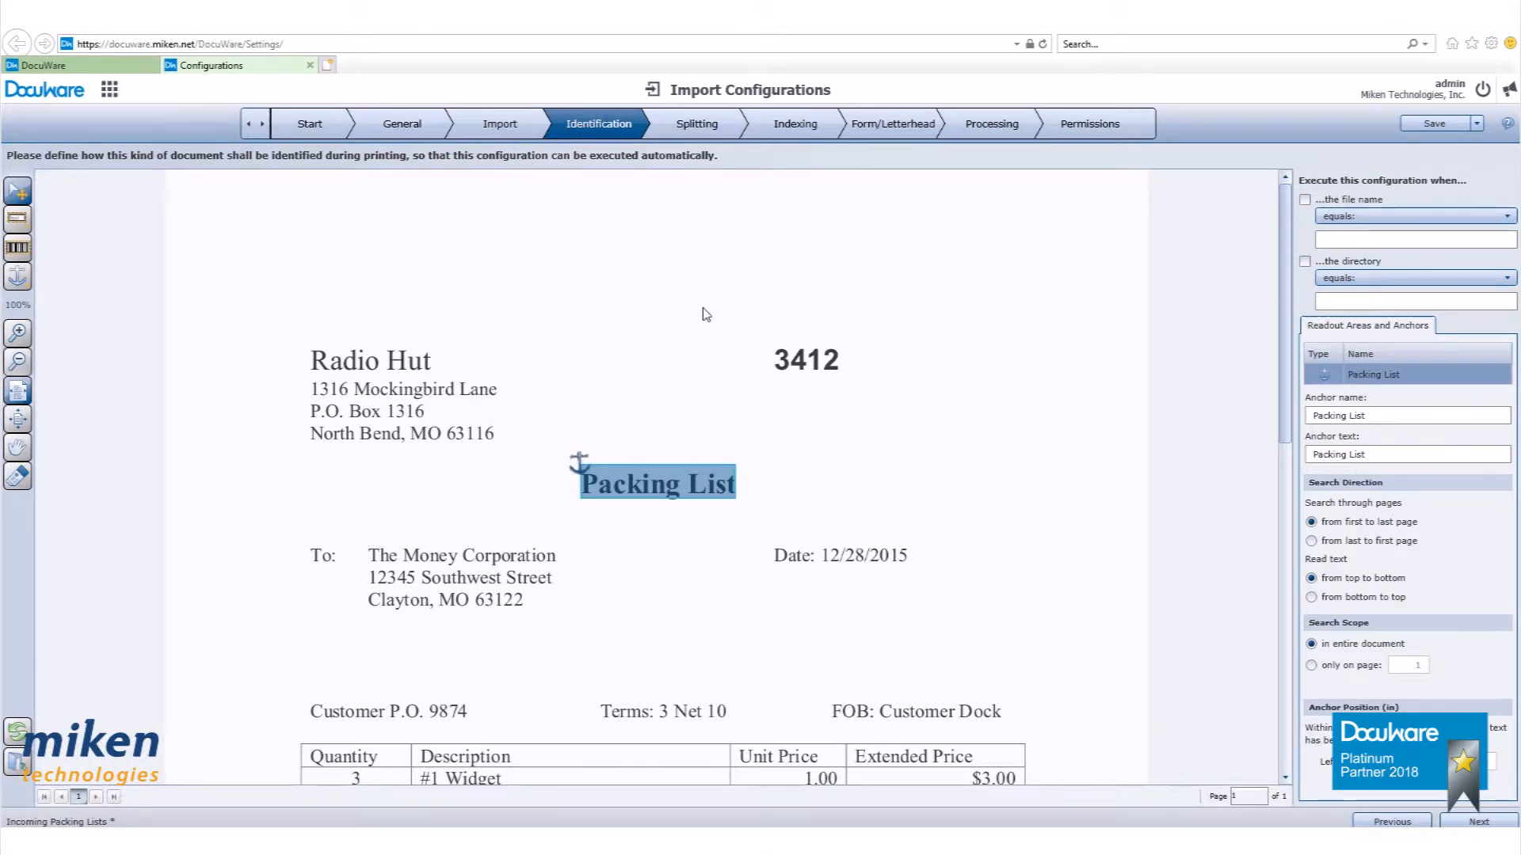
Step: Draw an identification text readout area about 2.26 by 0.79 in around the "Packing List" title and tie it to the Packing List anchor
{"action": "left_click", "coordinate": [19, 229]}
{"action": "left_click_drag", "start_coordinate": [539, 435], "coordinate": [806, 527]}
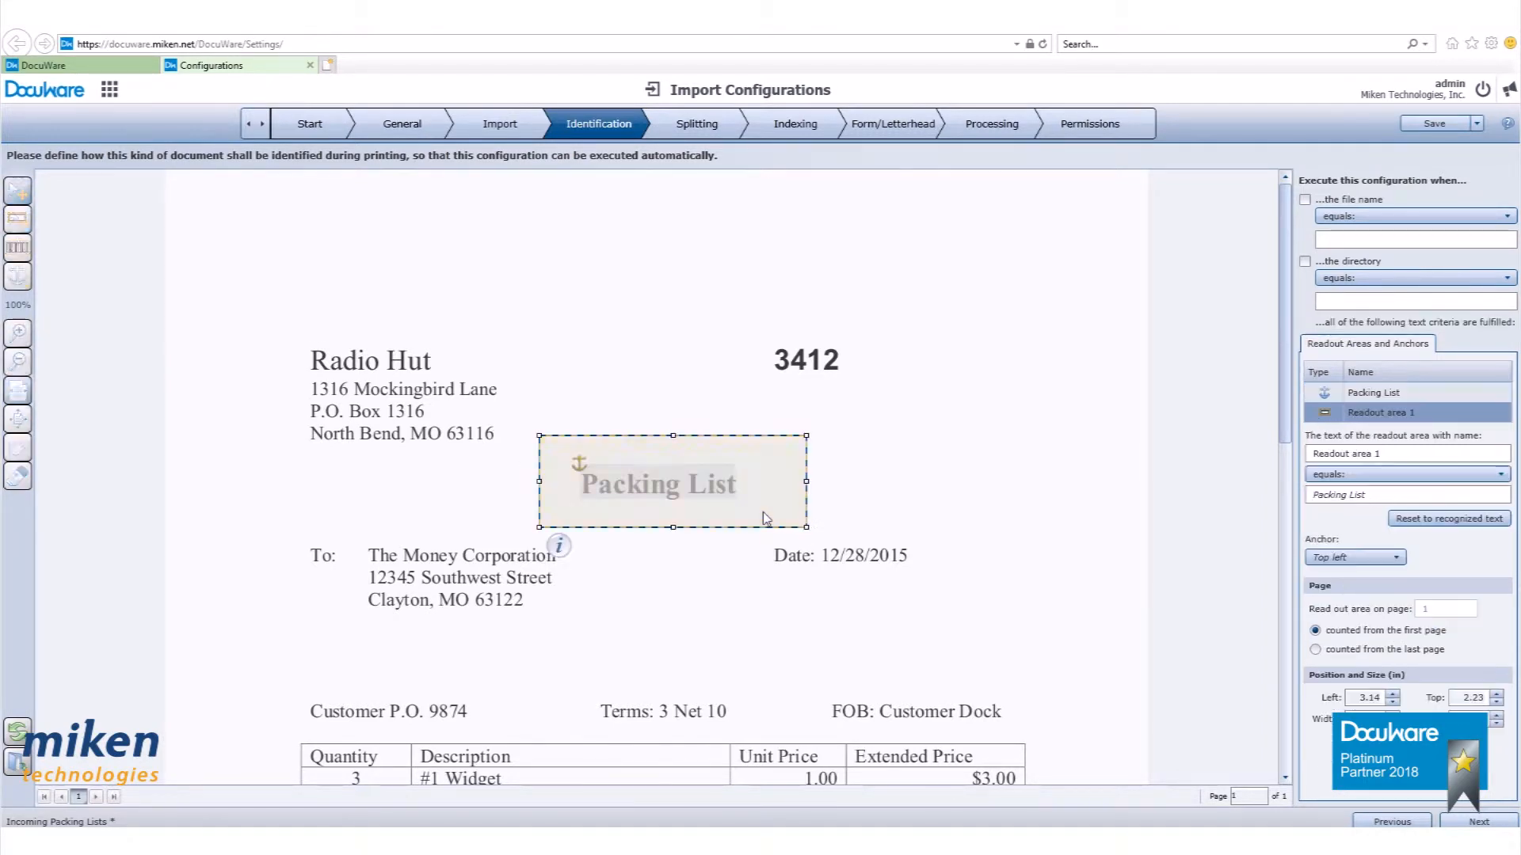
{"action": "left_click", "coordinate": [1374, 564]}
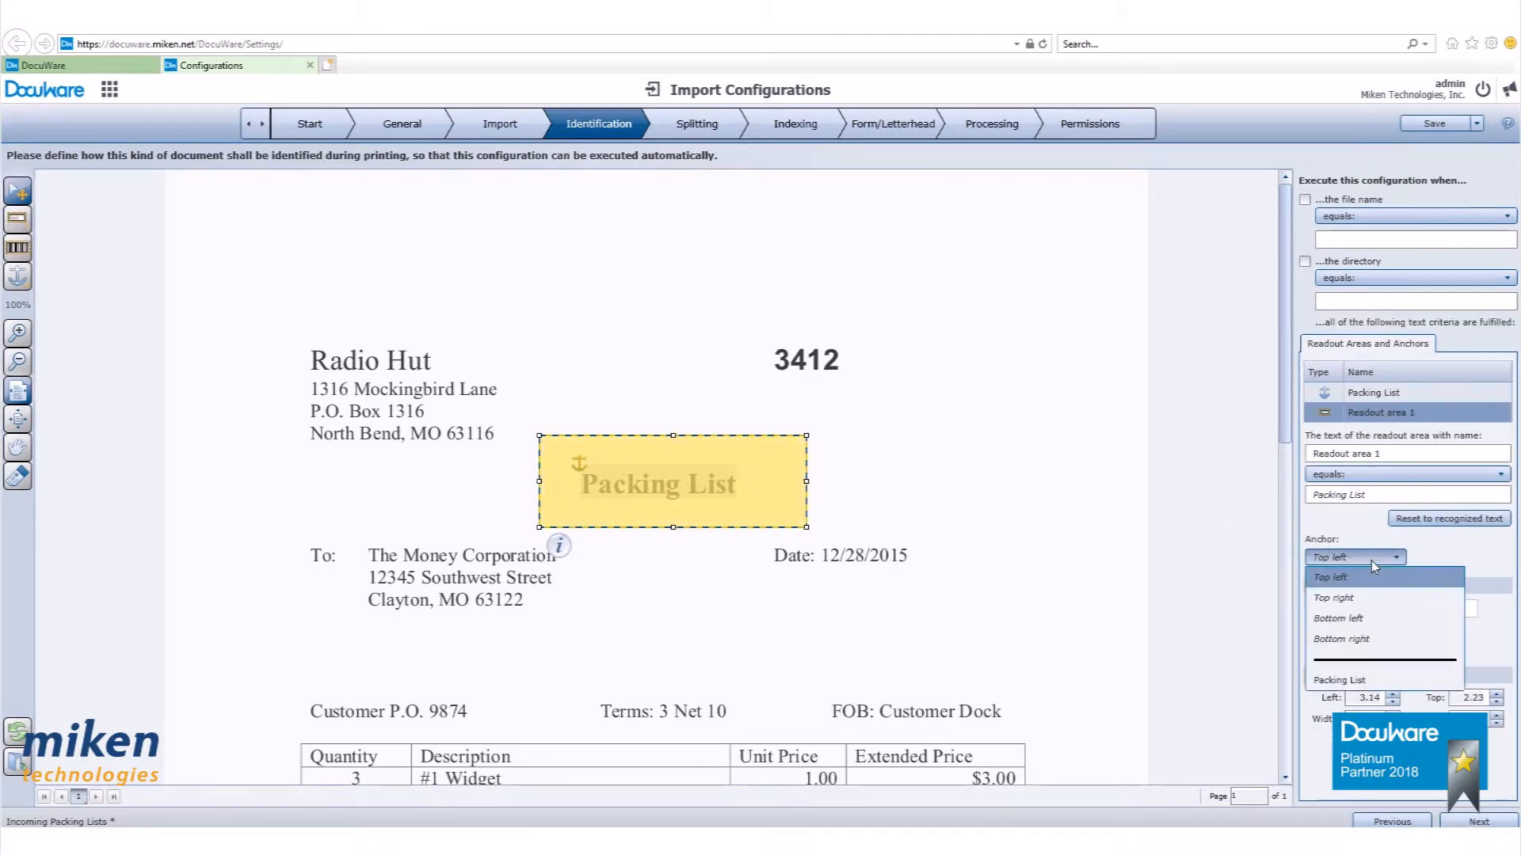
{"action": "left_click", "coordinate": [1374, 685]}
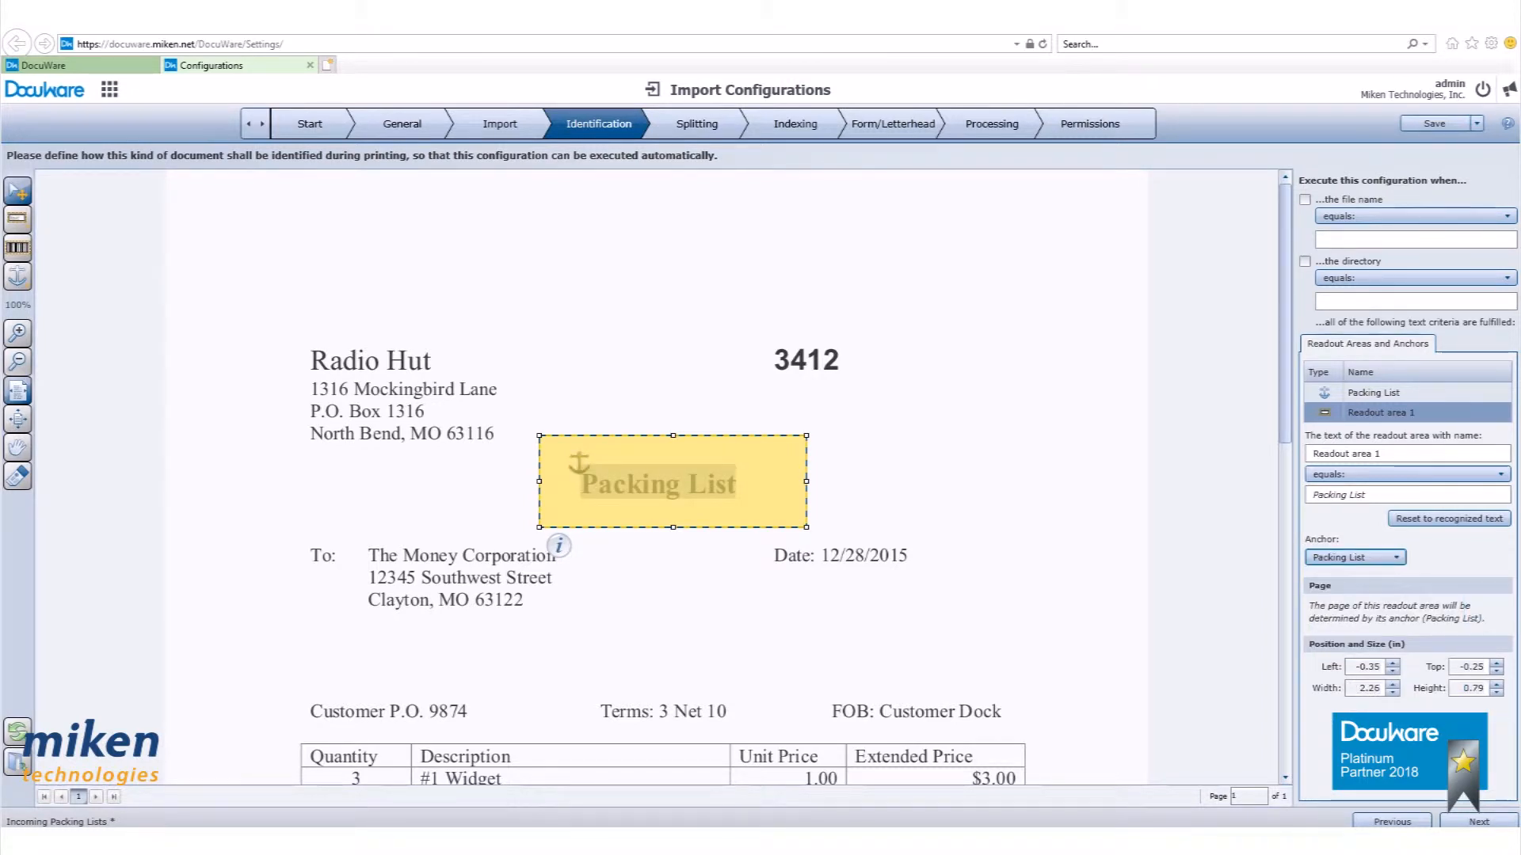
Step: For splitting, place an anchor on the "Packing List" title and draw a text readout area about 2.00 by 0.65 in around it
{"action": "left_click", "coordinate": [1453, 821]}
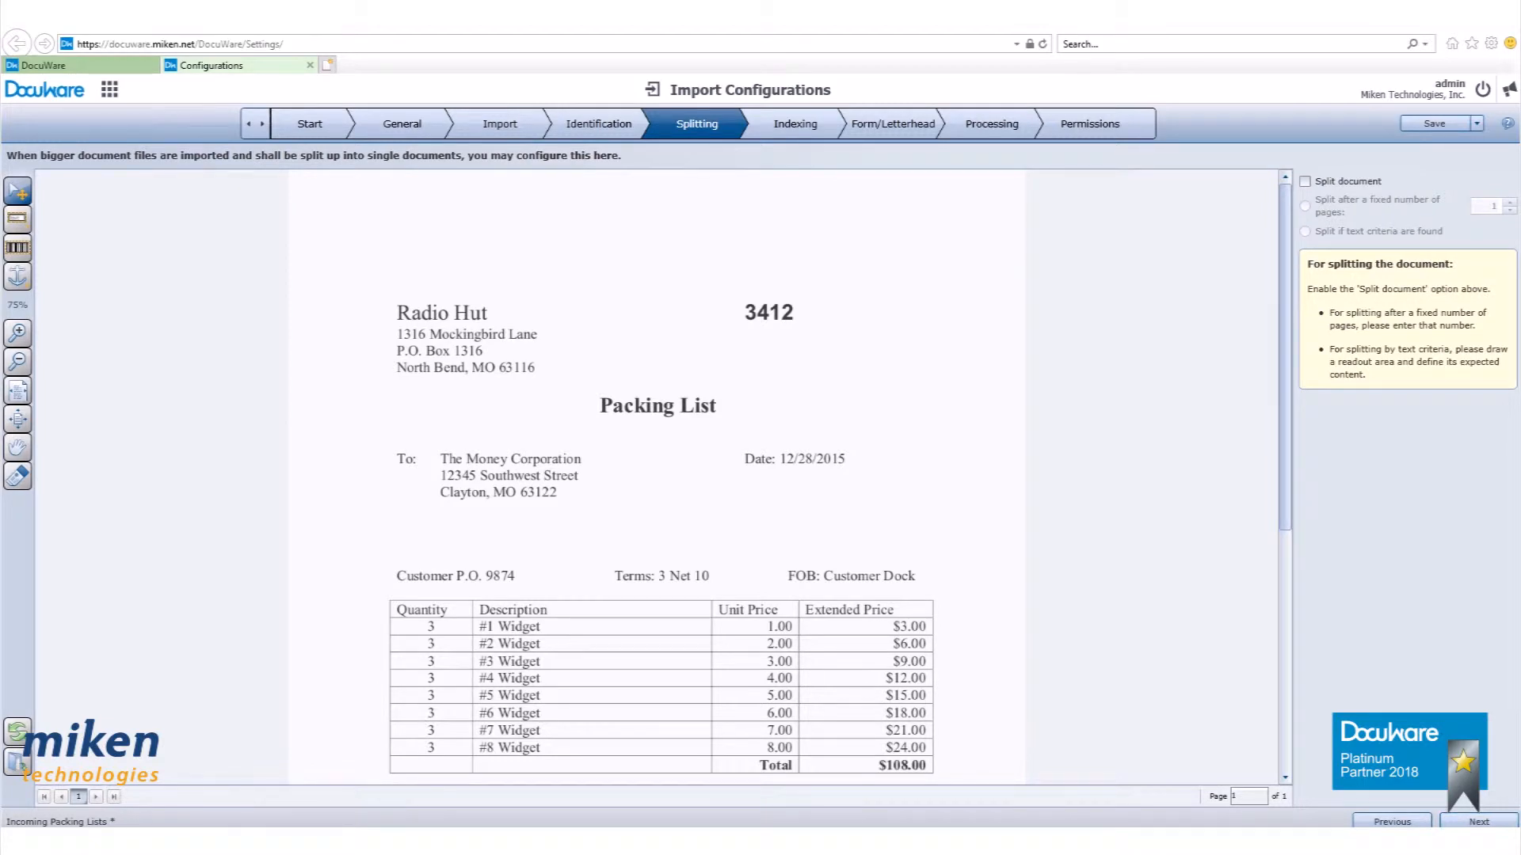
{"action": "left_click", "coordinate": [19, 283]}
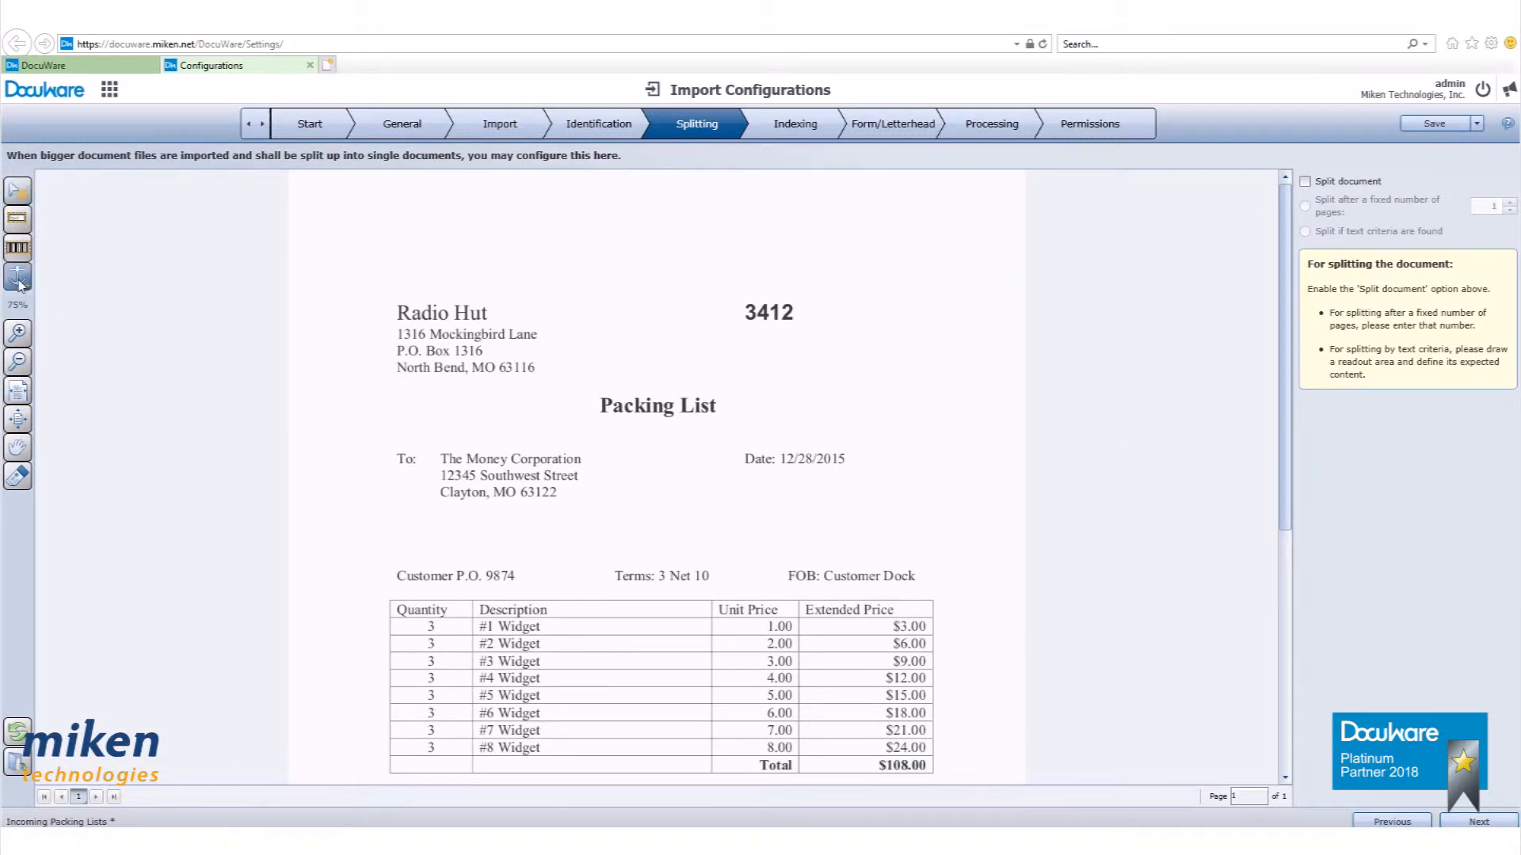
{"action": "left_click_drag", "start_coordinate": [554, 375], "coordinate": [770, 443]}
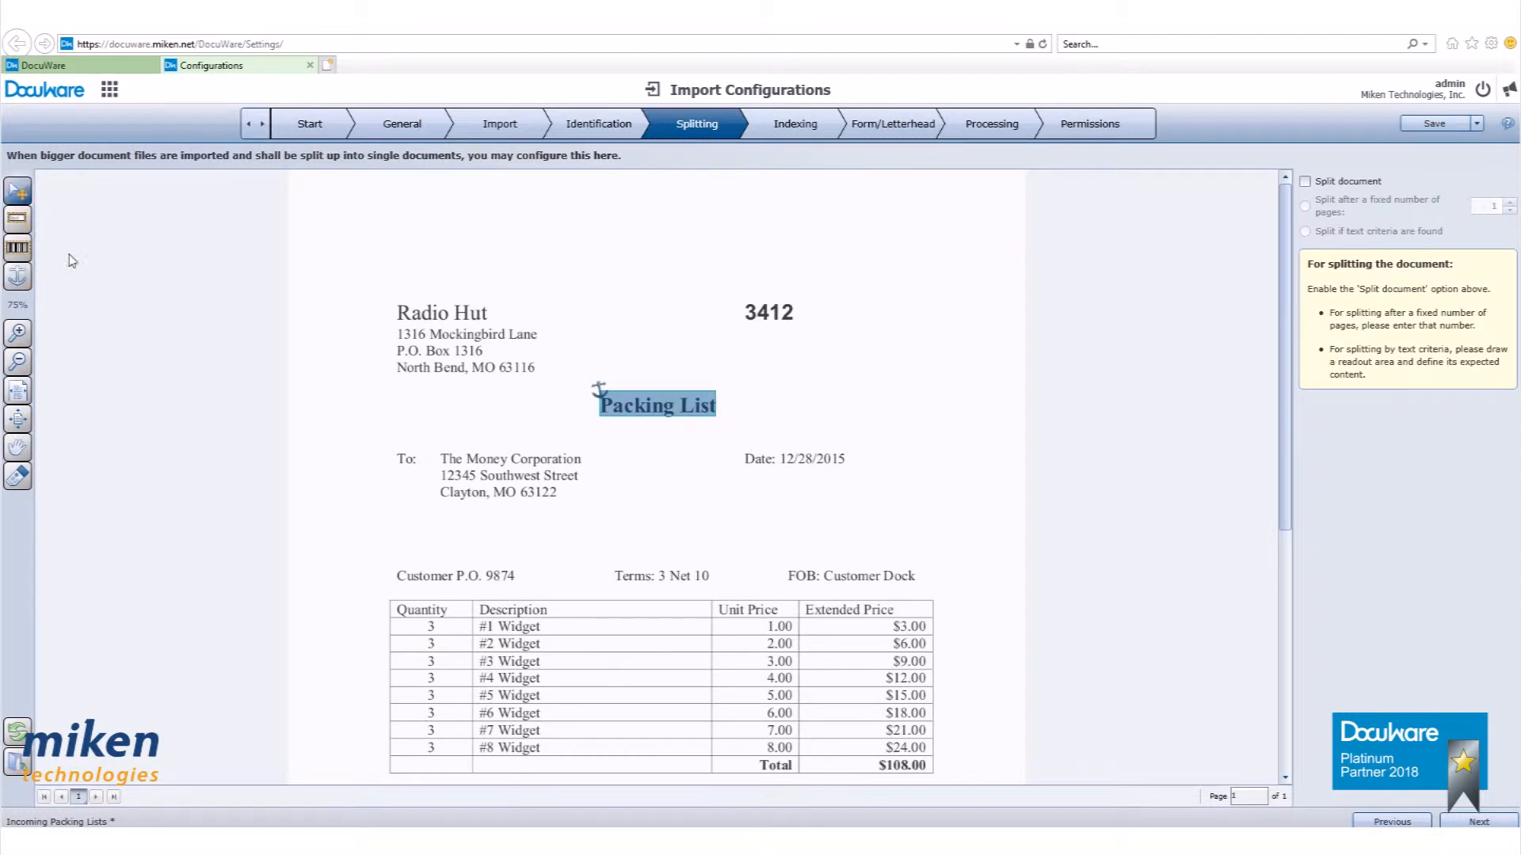
{"action": "left_click", "coordinate": [22, 225]}
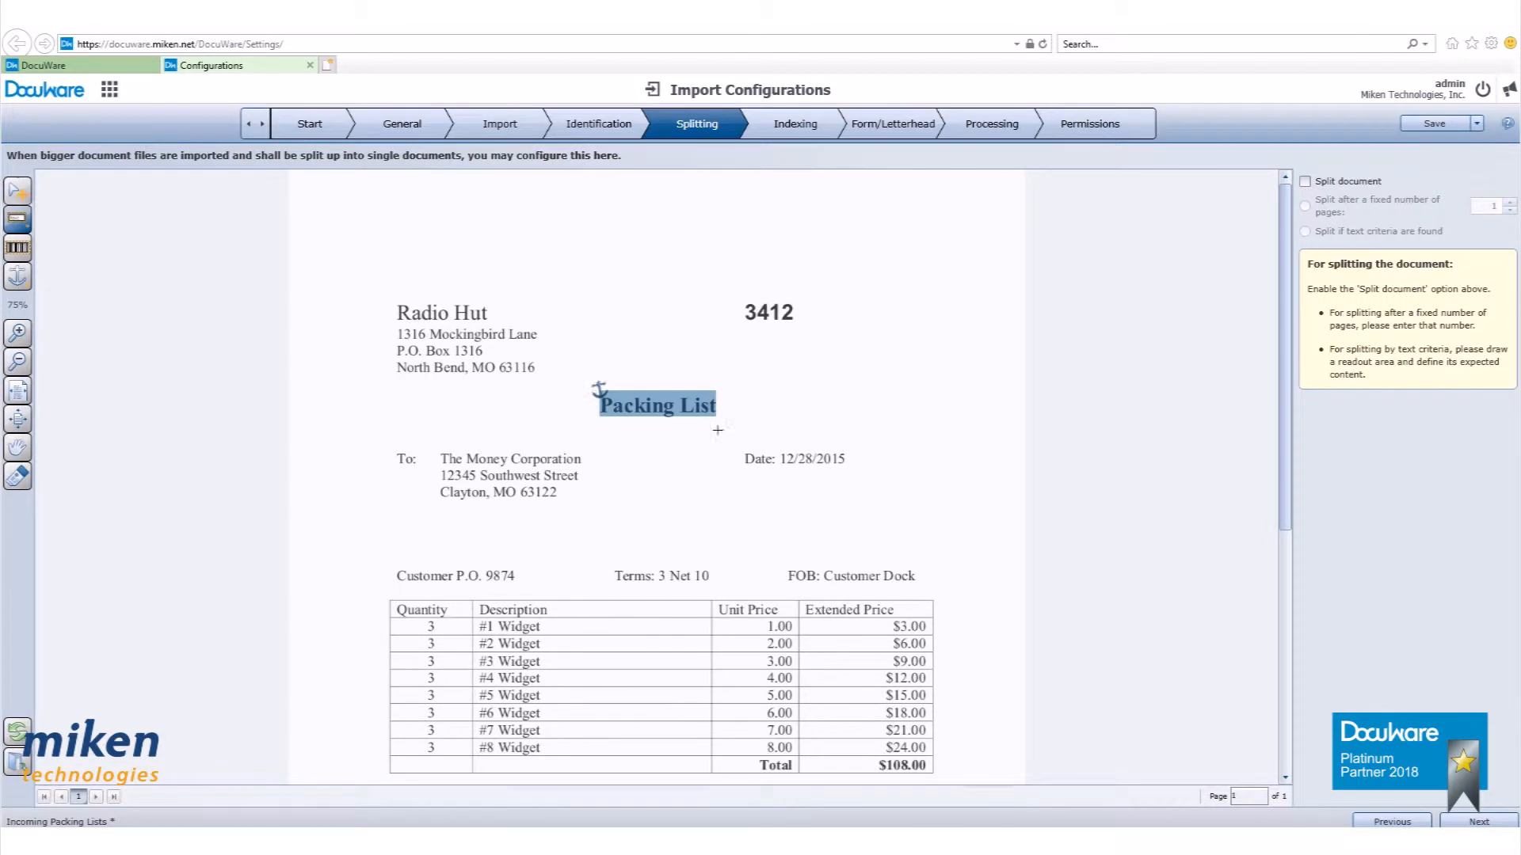
{"action": "left_click_drag", "start_coordinate": [585, 376], "coordinate": [763, 433]}
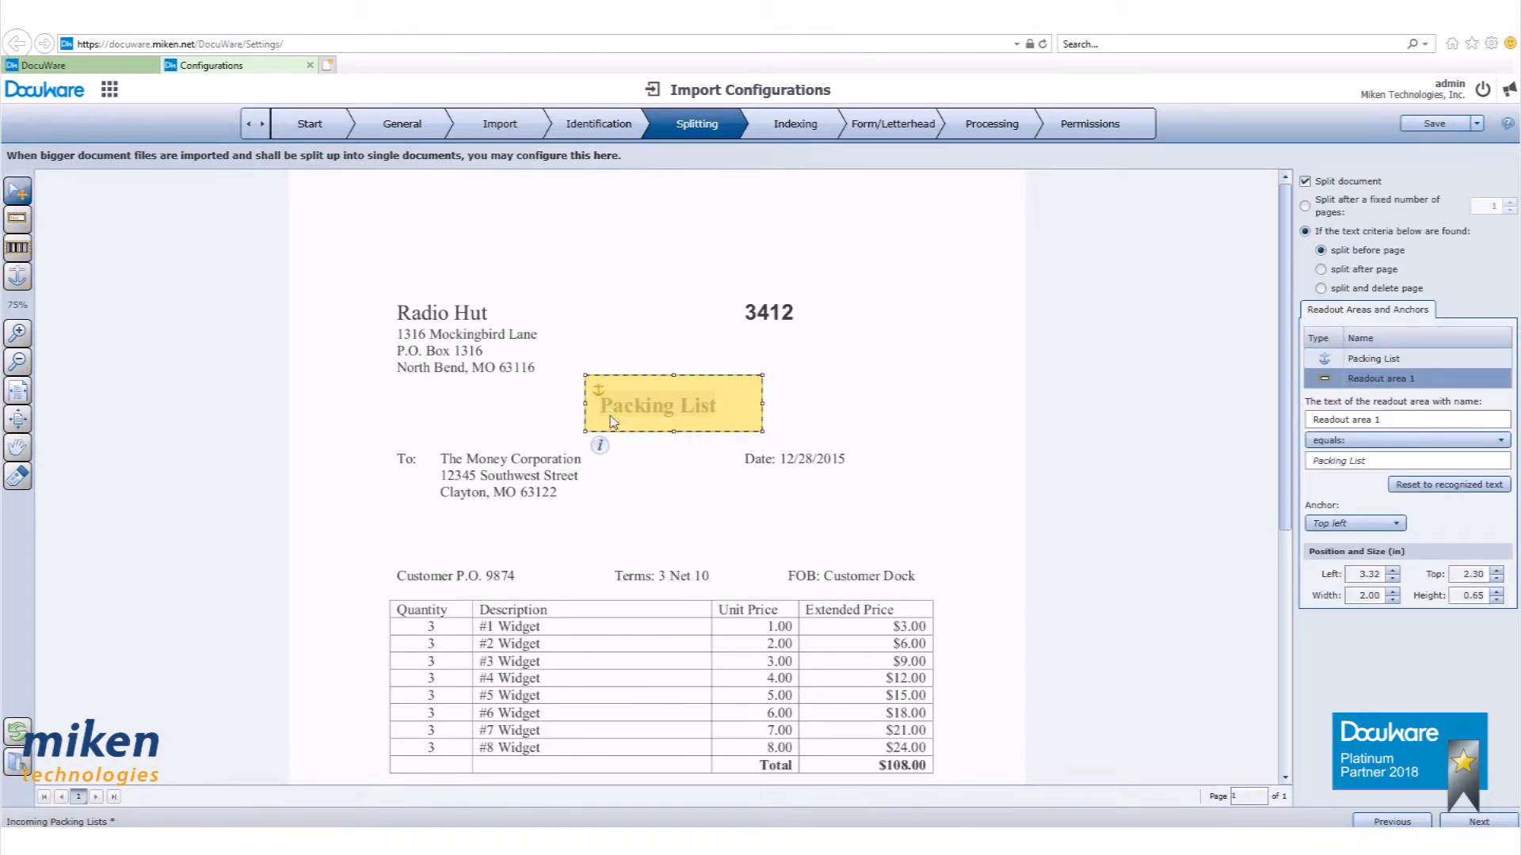
Step: Add a second splitting readout area about 0.44 by 0.34 in around "To:" and tie it to the Packing List anchor
{"action": "left_click", "coordinate": [18, 218]}
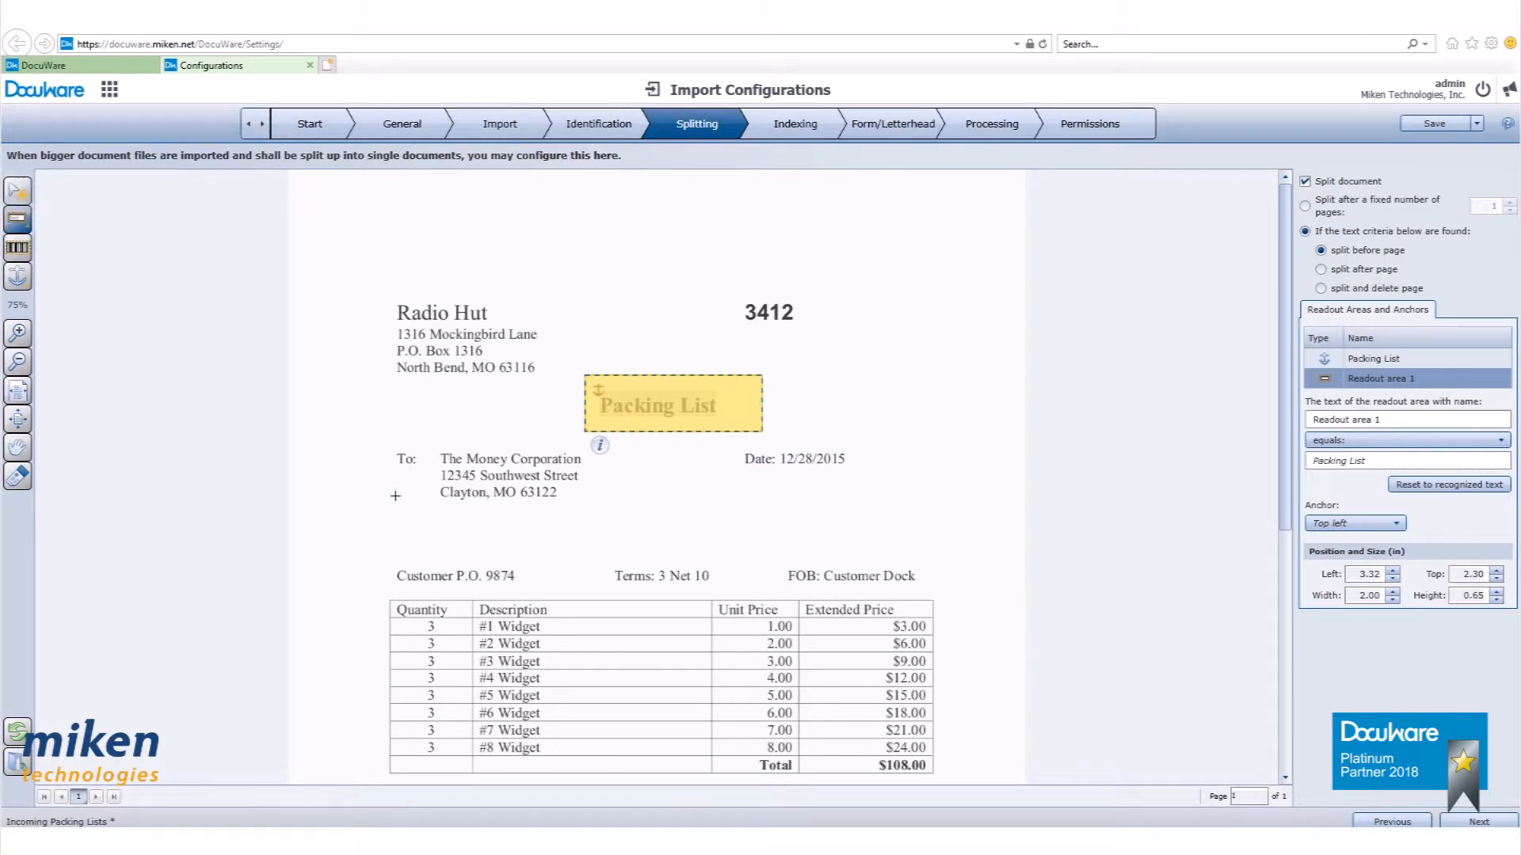
{"action": "left_click_drag", "start_coordinate": [385, 446], "coordinate": [429, 473]}
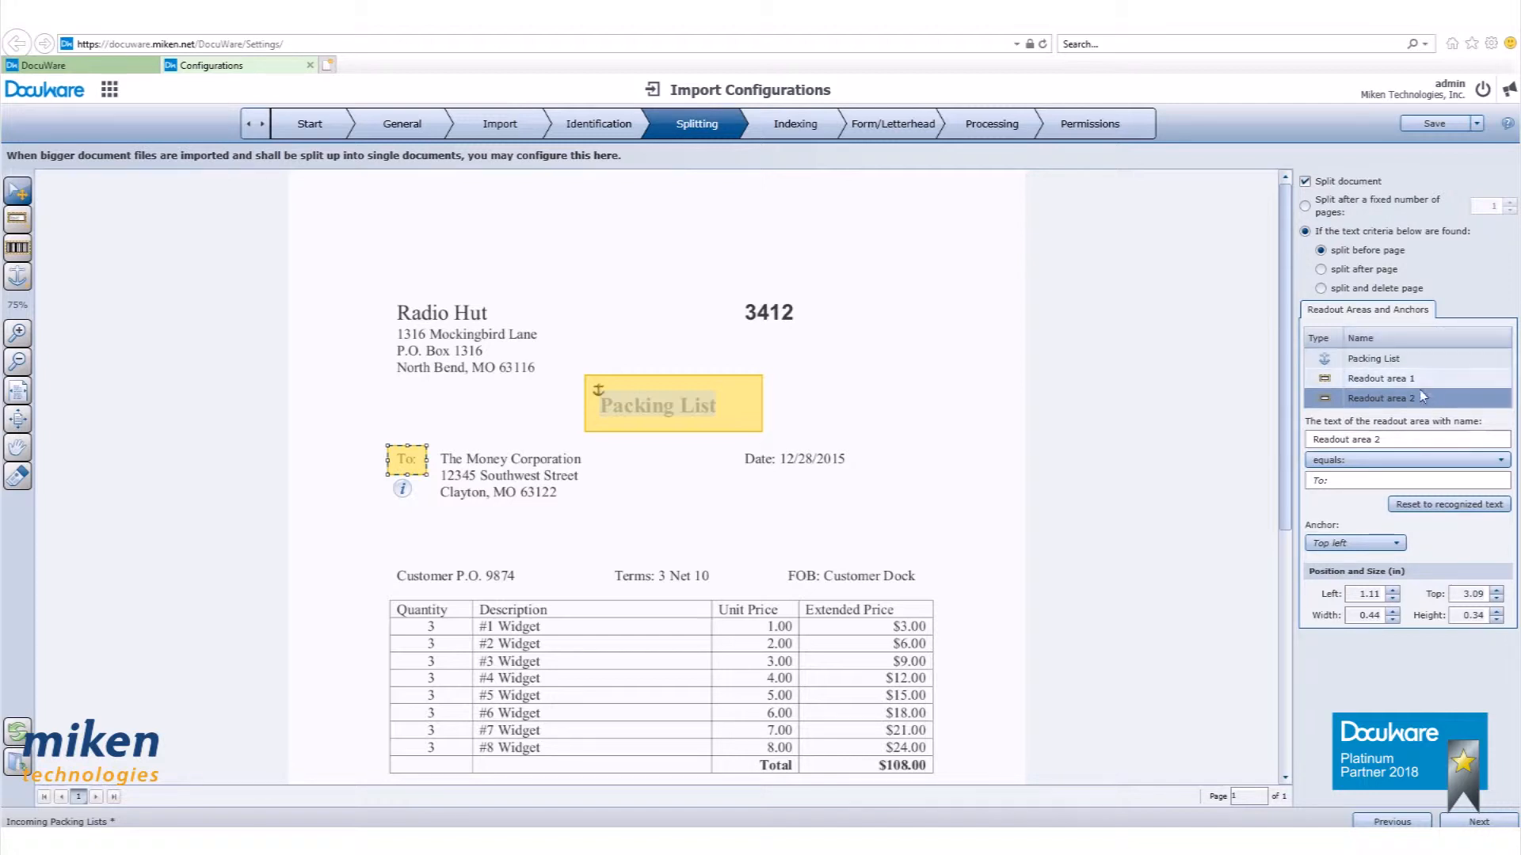
{"action": "left_click", "coordinate": [1399, 545]}
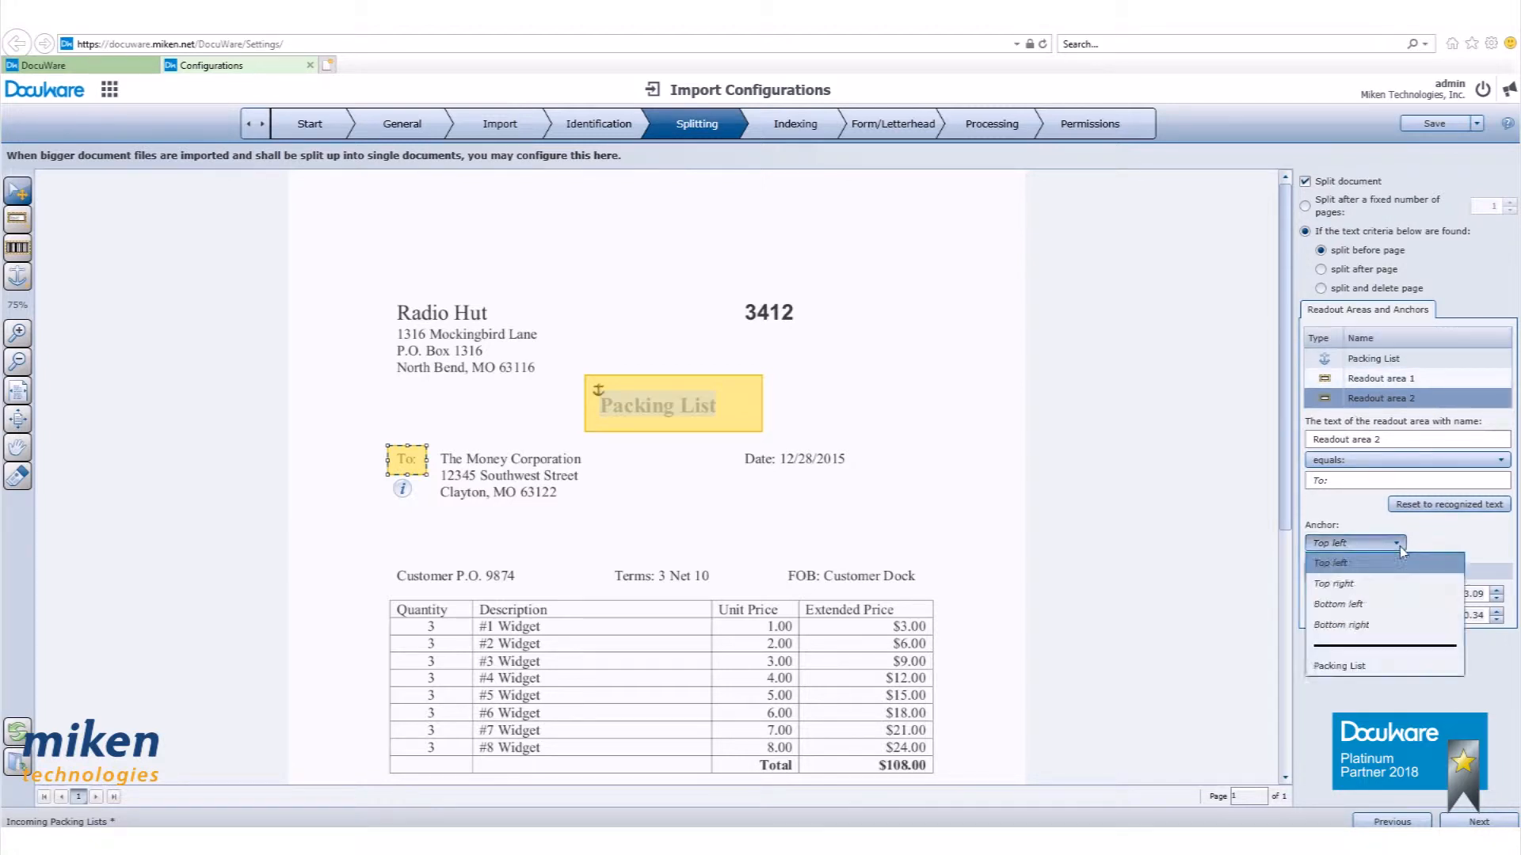
{"action": "left_click", "coordinate": [1374, 668]}
Step: Set the anchor of the splitting readout area around the title, Readout area 1, to Packing List
{"action": "left_click", "coordinate": [1389, 381]}
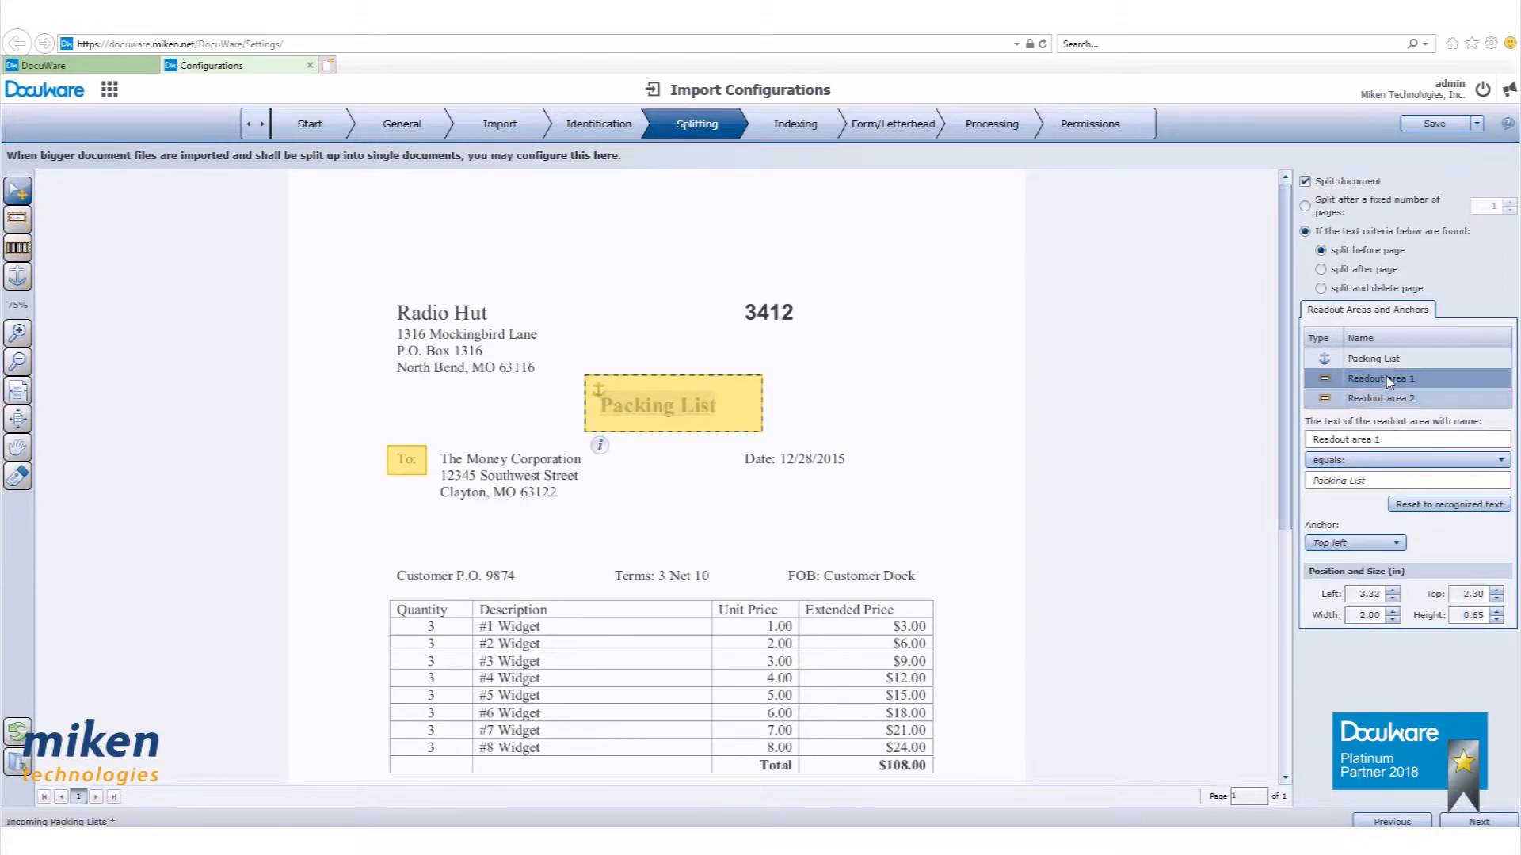
{"action": "left_click", "coordinate": [1398, 545]}
{"action": "left_click", "coordinate": [1360, 662]}
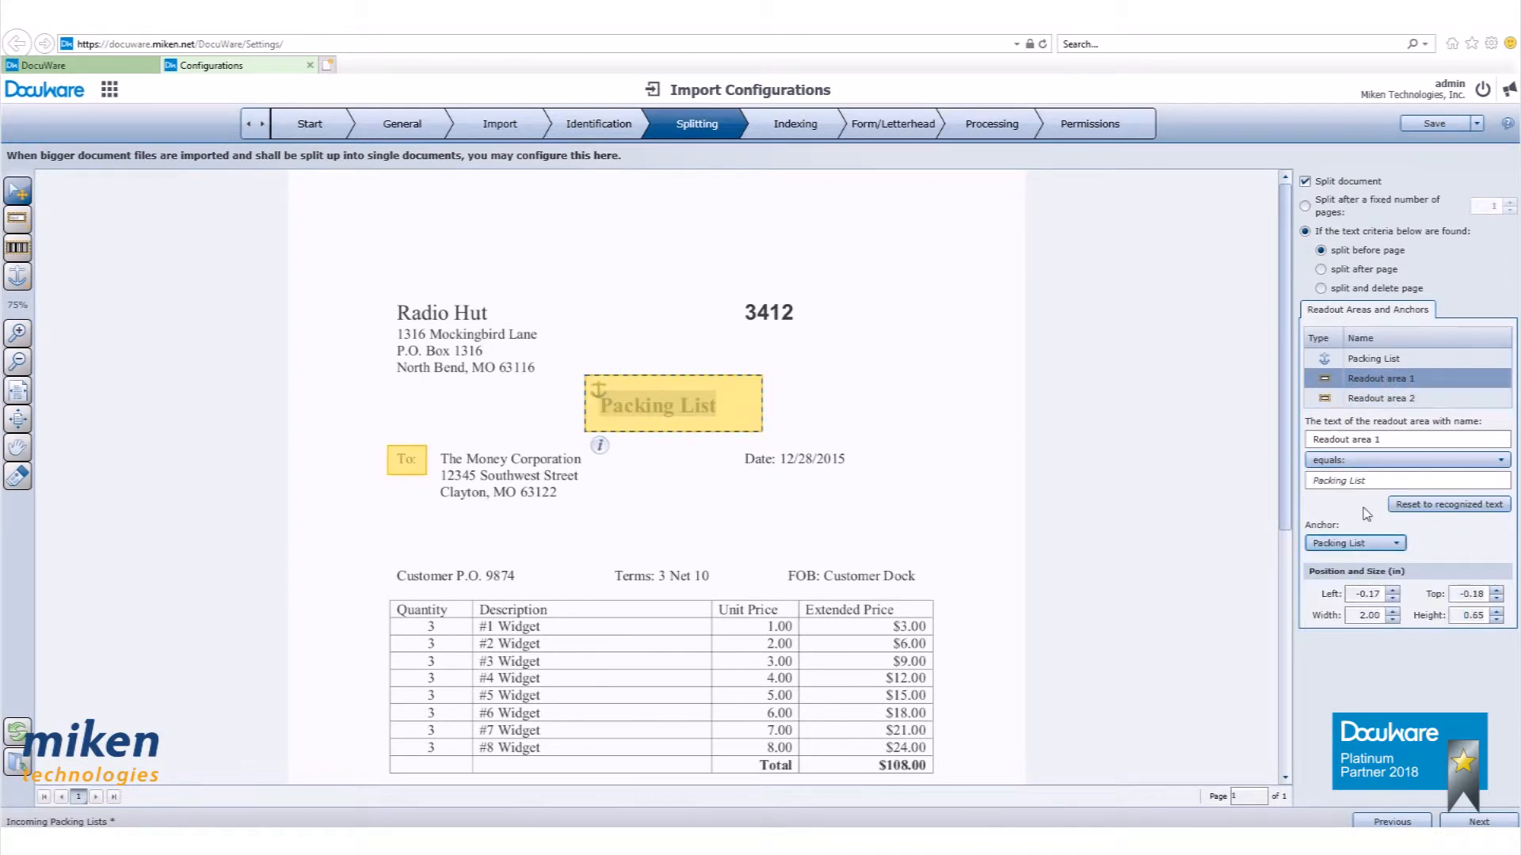
Step: Review the splitting readout area around "To:" and, for indexing, place an anchor on the "Packing List" title
{"action": "left_click", "coordinate": [1408, 400]}
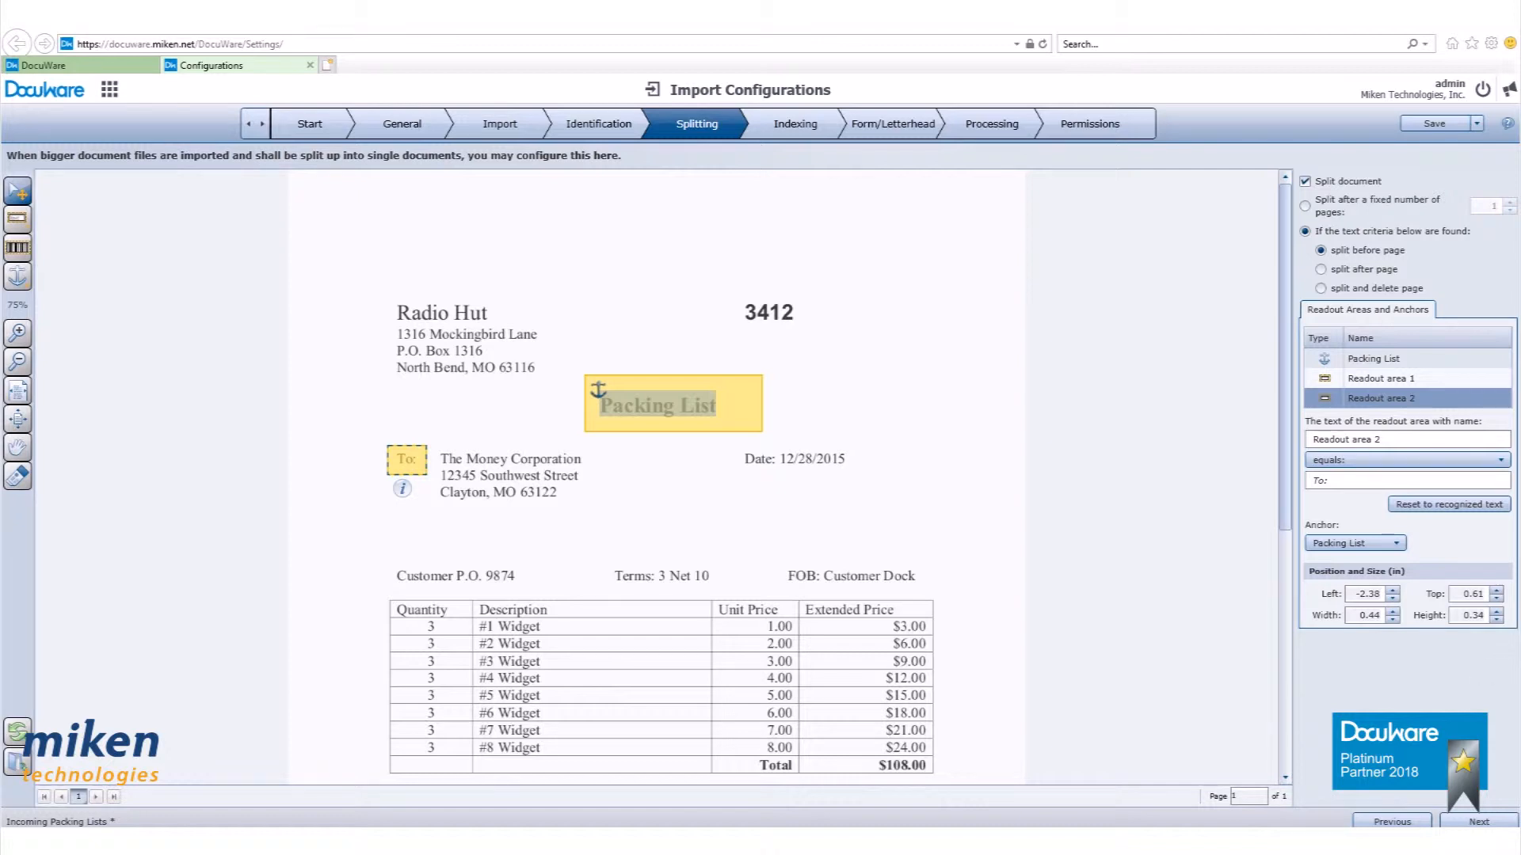
{"action": "left_click", "coordinate": [1478, 821]}
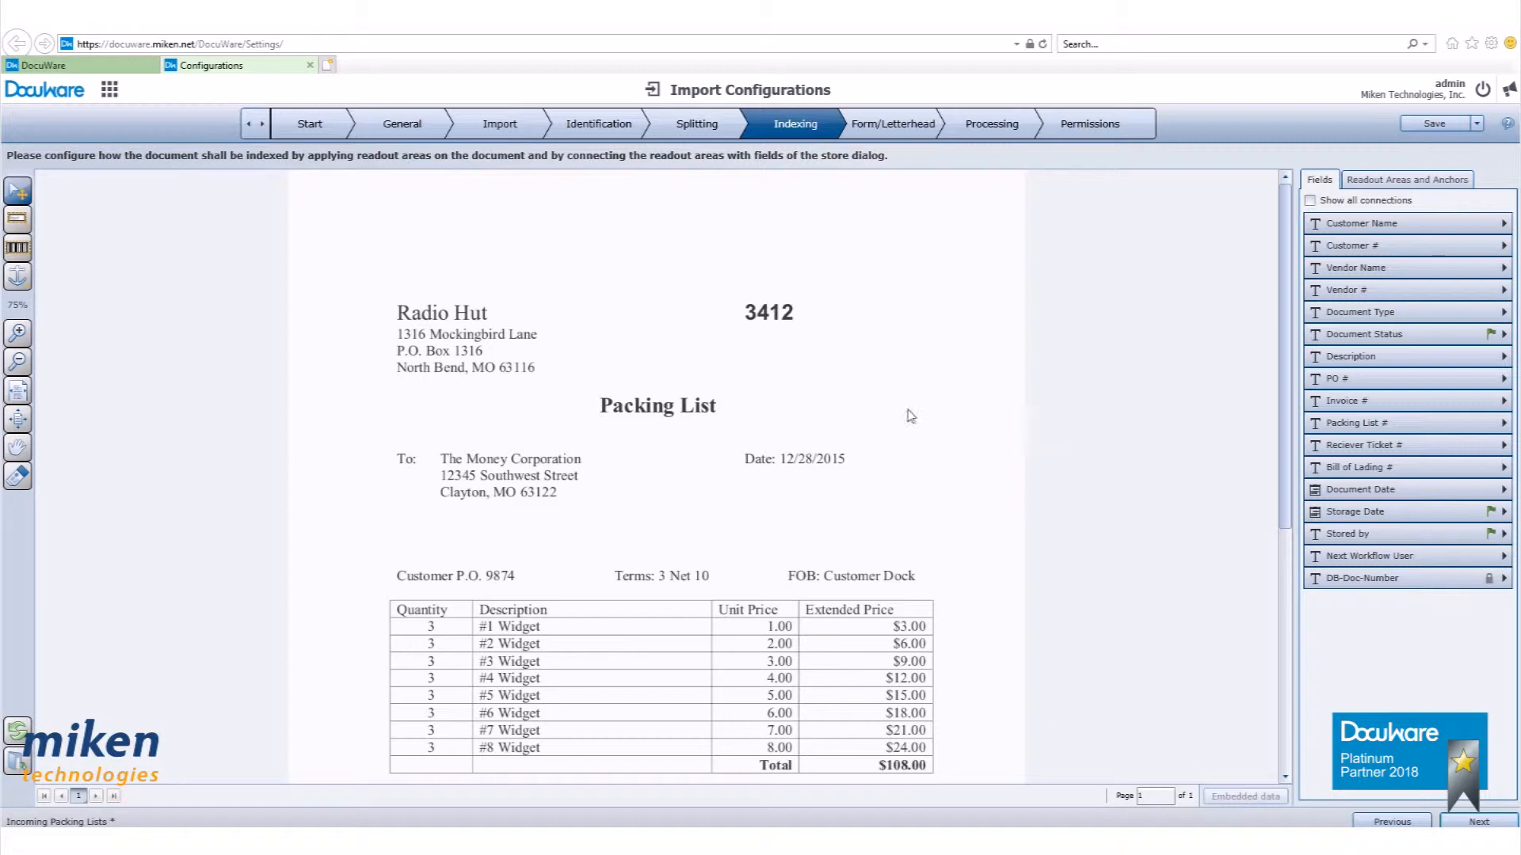
{"action": "left_click", "coordinate": [18, 276]}
{"action": "left_click_drag", "start_coordinate": [576, 387], "coordinate": [759, 432]}
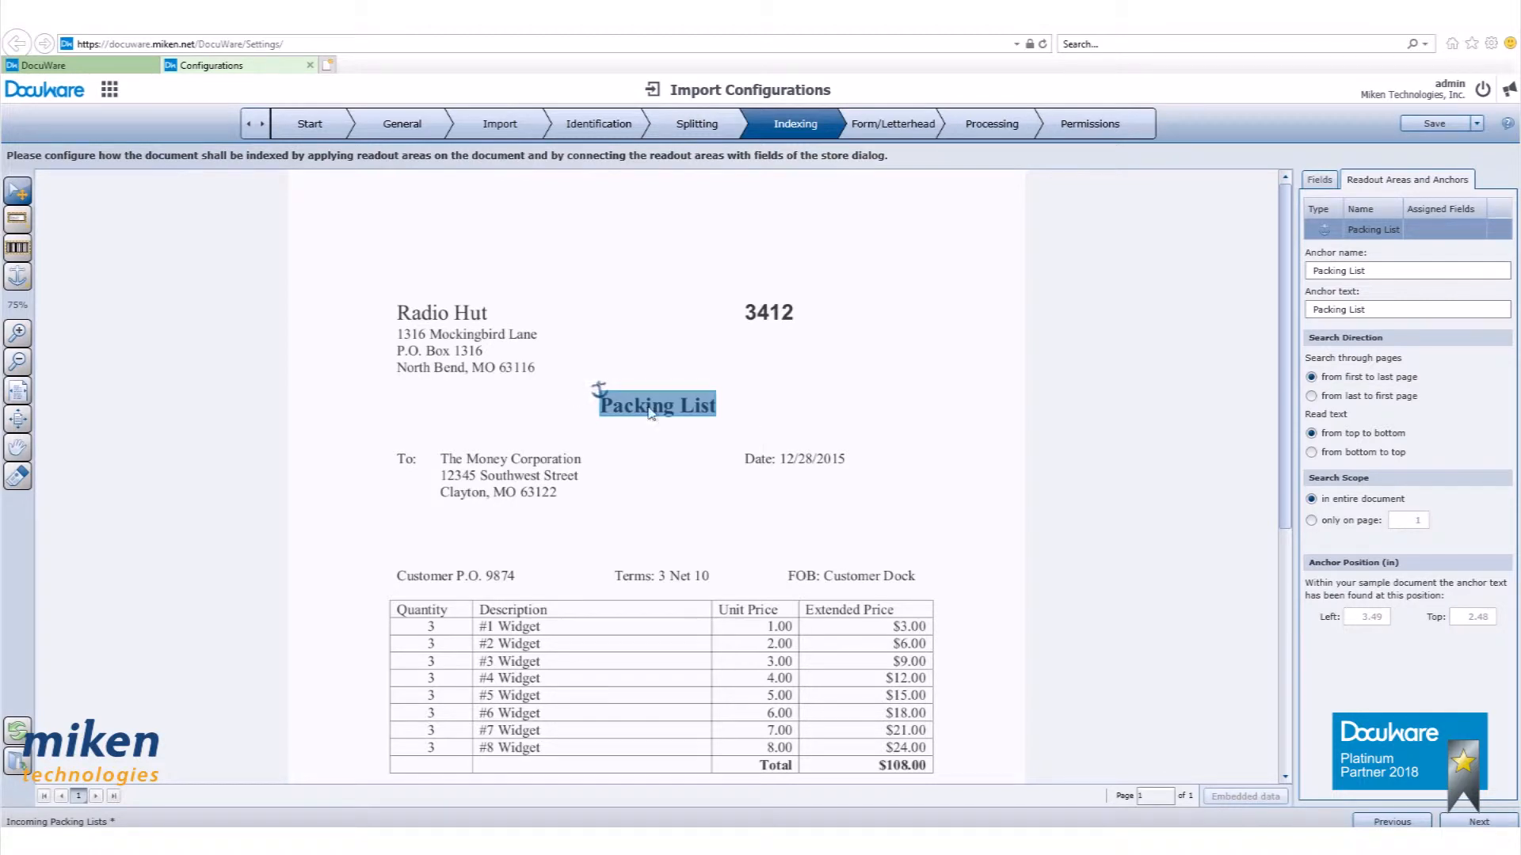
Step: Draw an indexing text readout area about 1.51 by 0.44 in around "Radio Hut" and connect it to the Vendor Name field
{"action": "left_click", "coordinate": [30, 224]}
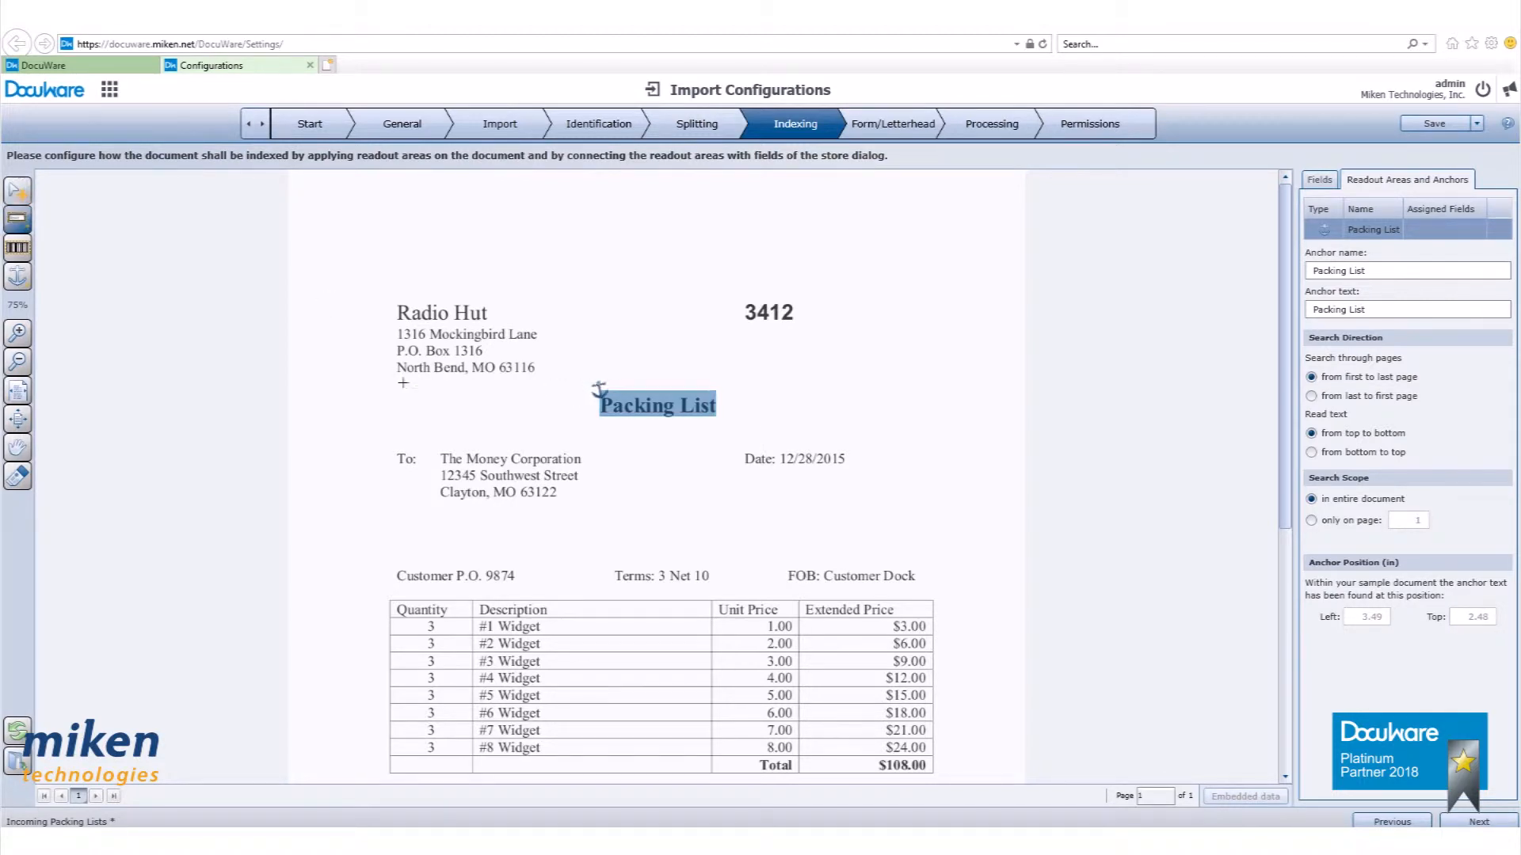
{"action": "left_click_drag", "start_coordinate": [387, 289], "coordinate": [522, 326]}
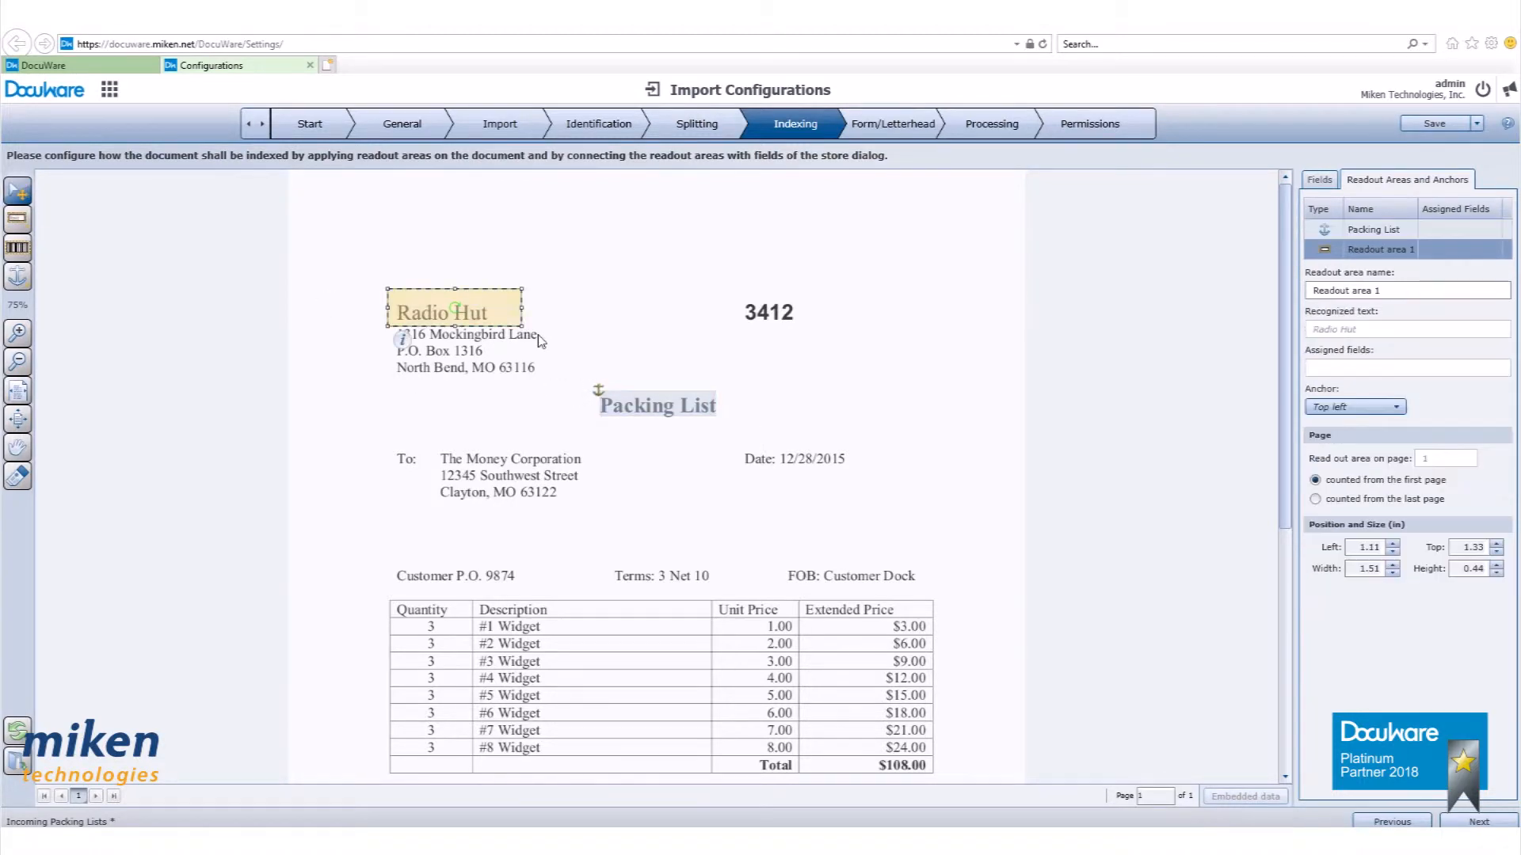
{"action": "left_click", "coordinate": [1327, 182]}
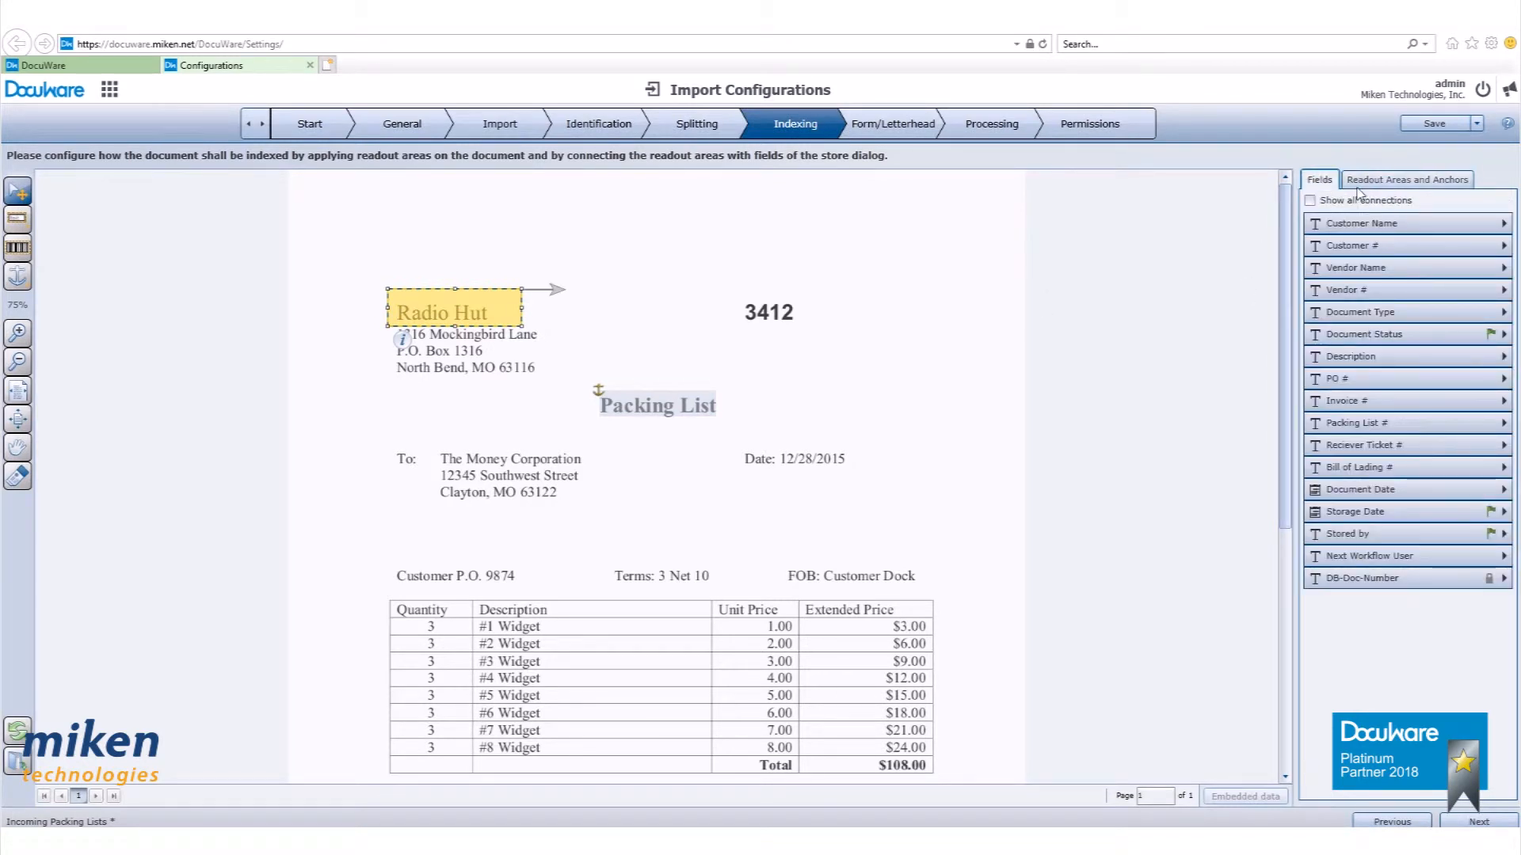
{"action": "left_click_drag", "start_coordinate": [559, 289], "coordinate": [1331, 273]}
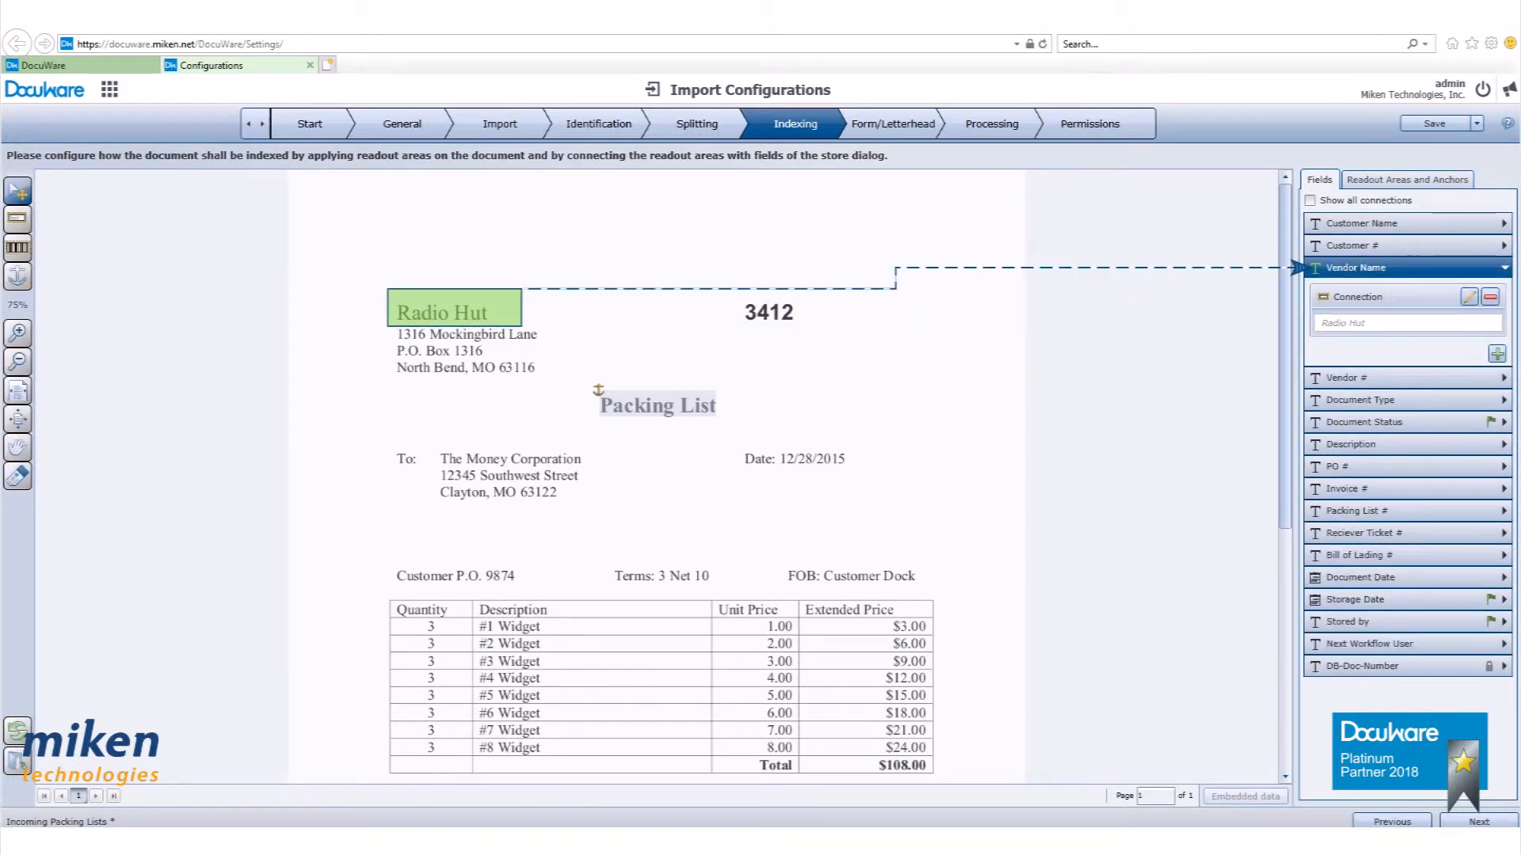
Step: Connect a readout area about 1.08 by 0.36 in around the date to Document Date, and one about 0.59 by 0.26 in around 9874 to PO #
{"action": "left_click", "coordinate": [18, 218]}
{"action": "mouse_move", "coordinate": [779, 443]}
{"action": "left_mouse_down"}
{"action": "mouse_move", "coordinate": [815, 475]}
{"action": "mouse_move", "coordinate": [875, 476]}
{"action": "mouse_move", "coordinate": [1165, 407]}
{"action": "mouse_move", "coordinate": [1253, 354]}
{"action": "mouse_move", "coordinate": [1239, 373]}
{"action": "mouse_move", "coordinate": [1263, 445]}
{"action": "mouse_move", "coordinate": [1311, 492]}
{"action": "left_mouse_up"}
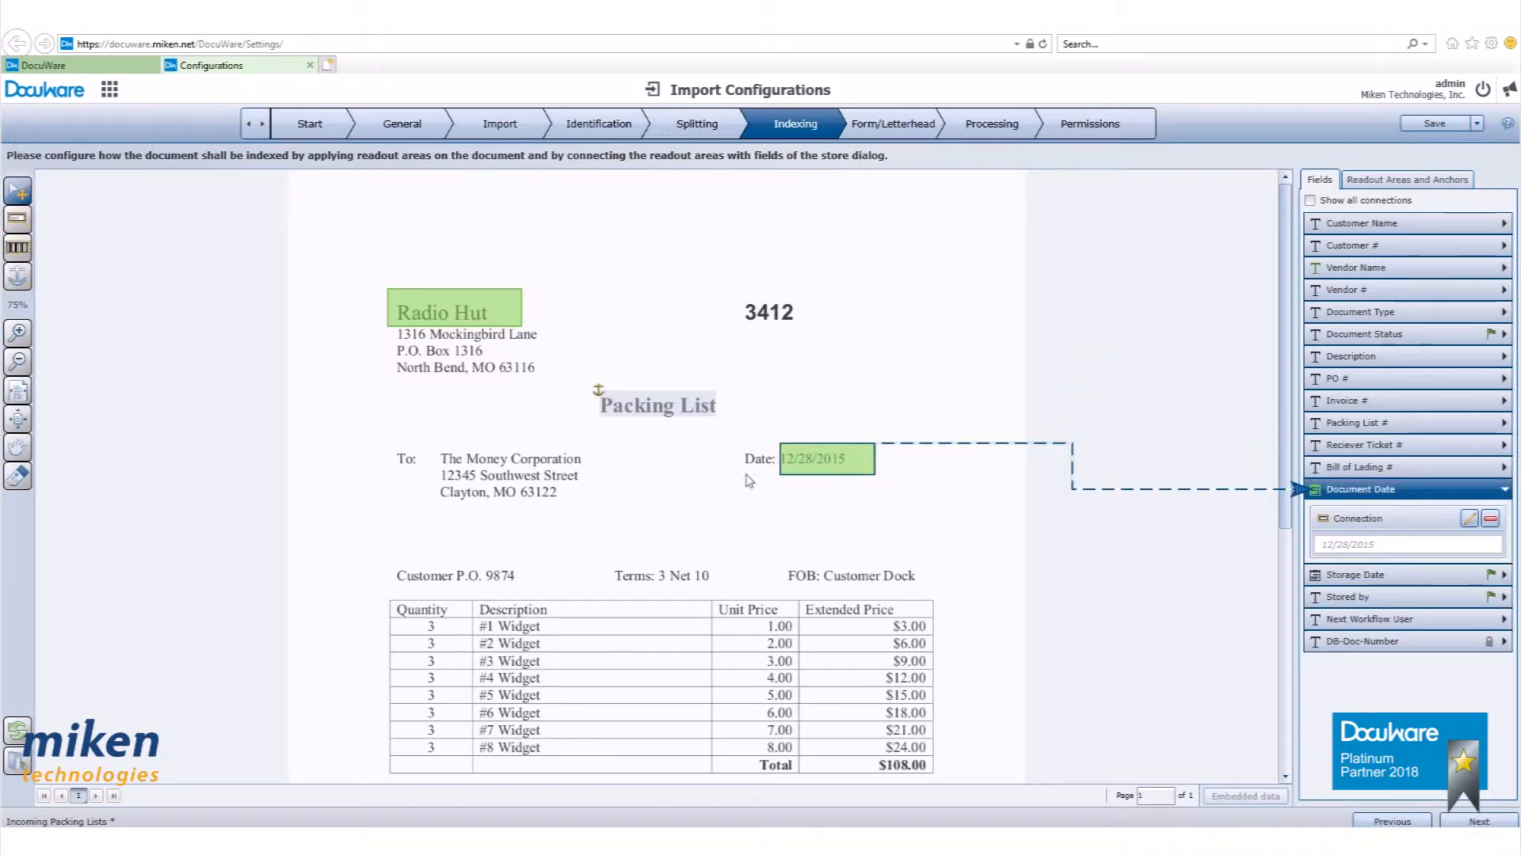
{"action": "left_click", "coordinate": [19, 220]}
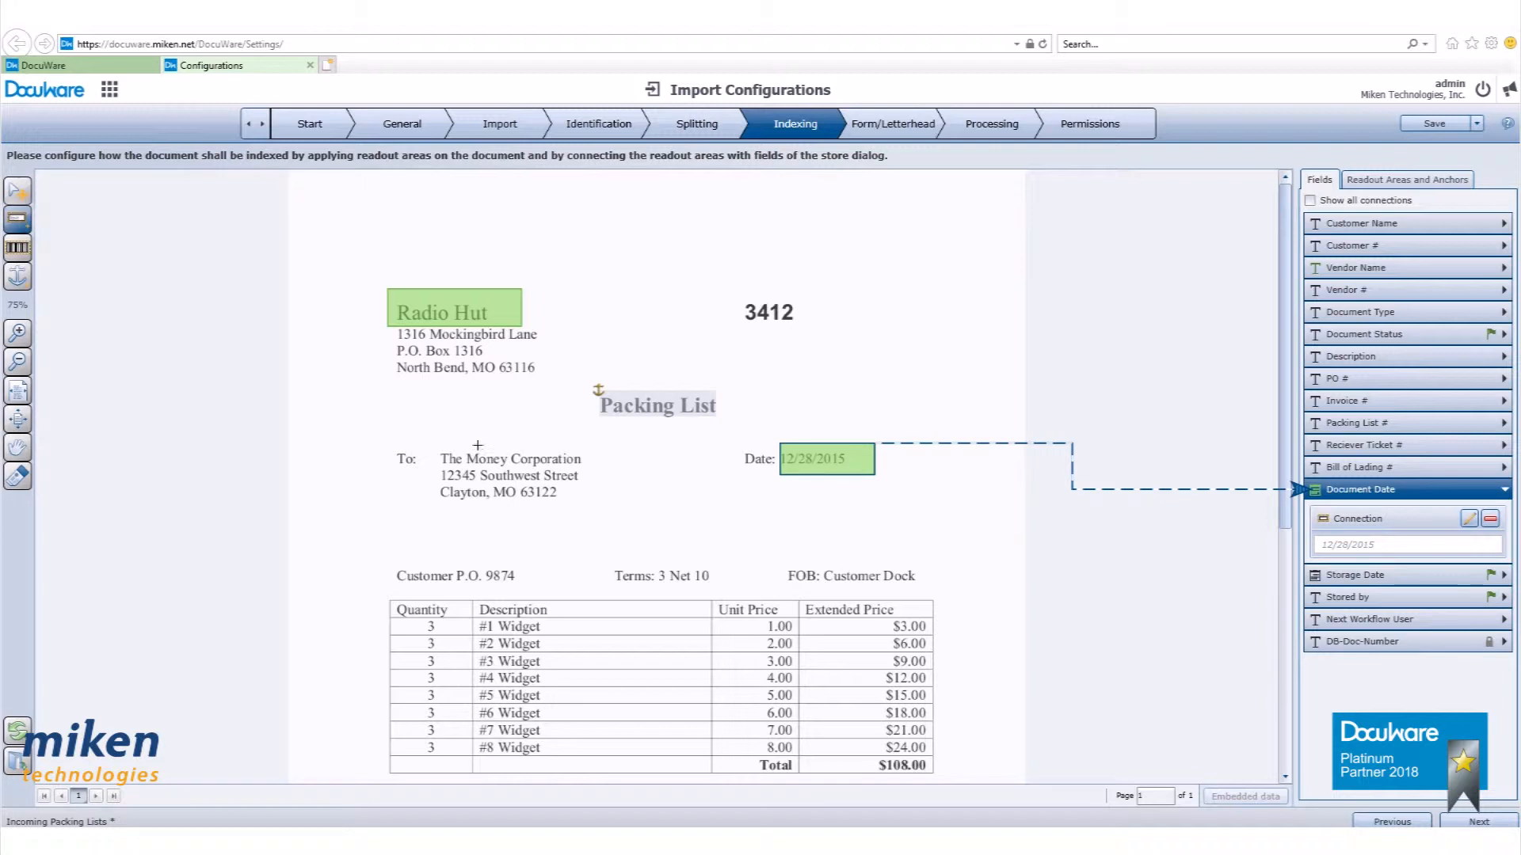
{"action": "mouse_move", "coordinate": [481, 564]}
{"action": "left_mouse_down"}
{"action": "mouse_move", "coordinate": [535, 587]}
{"action": "mouse_move", "coordinate": [1065, 383]}
{"action": "mouse_move", "coordinate": [1316, 379]}
{"action": "left_mouse_up"}
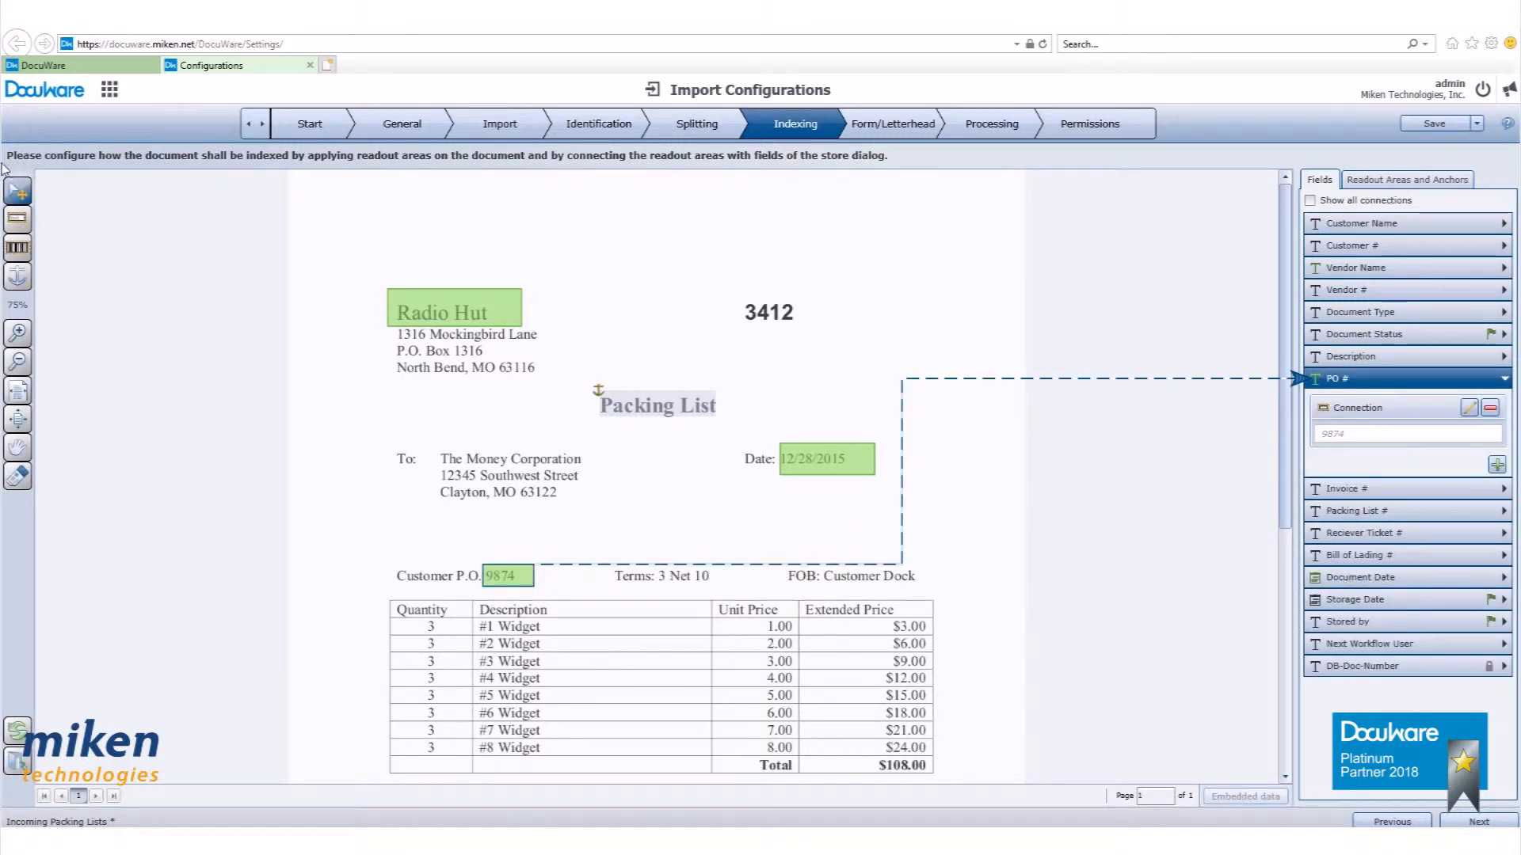
Step: Connect a readout area about 2.31 by 0.58 in around the title to Document Type, and one about 1.26 by 0.53 in around 3412 to Packing List #
{"action": "left_click", "coordinate": [17, 218]}
{"action": "mouse_move", "coordinate": [584, 381]}
{"action": "left_mouse_down"}
{"action": "mouse_move", "coordinate": [723, 430]}
{"action": "mouse_move", "coordinate": [789, 429]}
{"action": "mouse_move", "coordinate": [1188, 370]}
{"action": "mouse_move", "coordinate": [1329, 323]}
{"action": "left_mouse_up"}
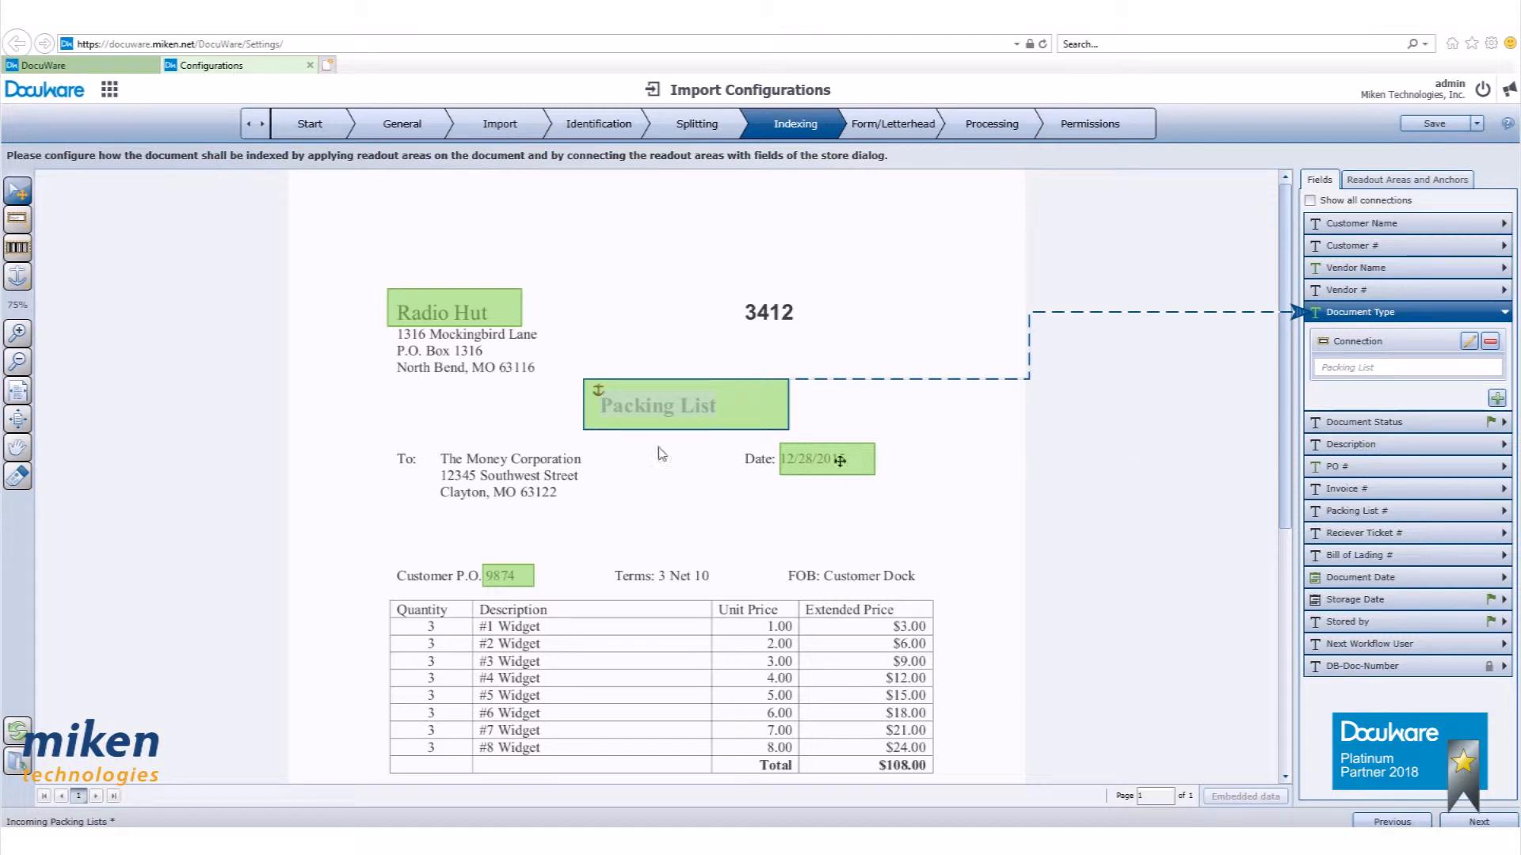
{"action": "left_click", "coordinate": [17, 220]}
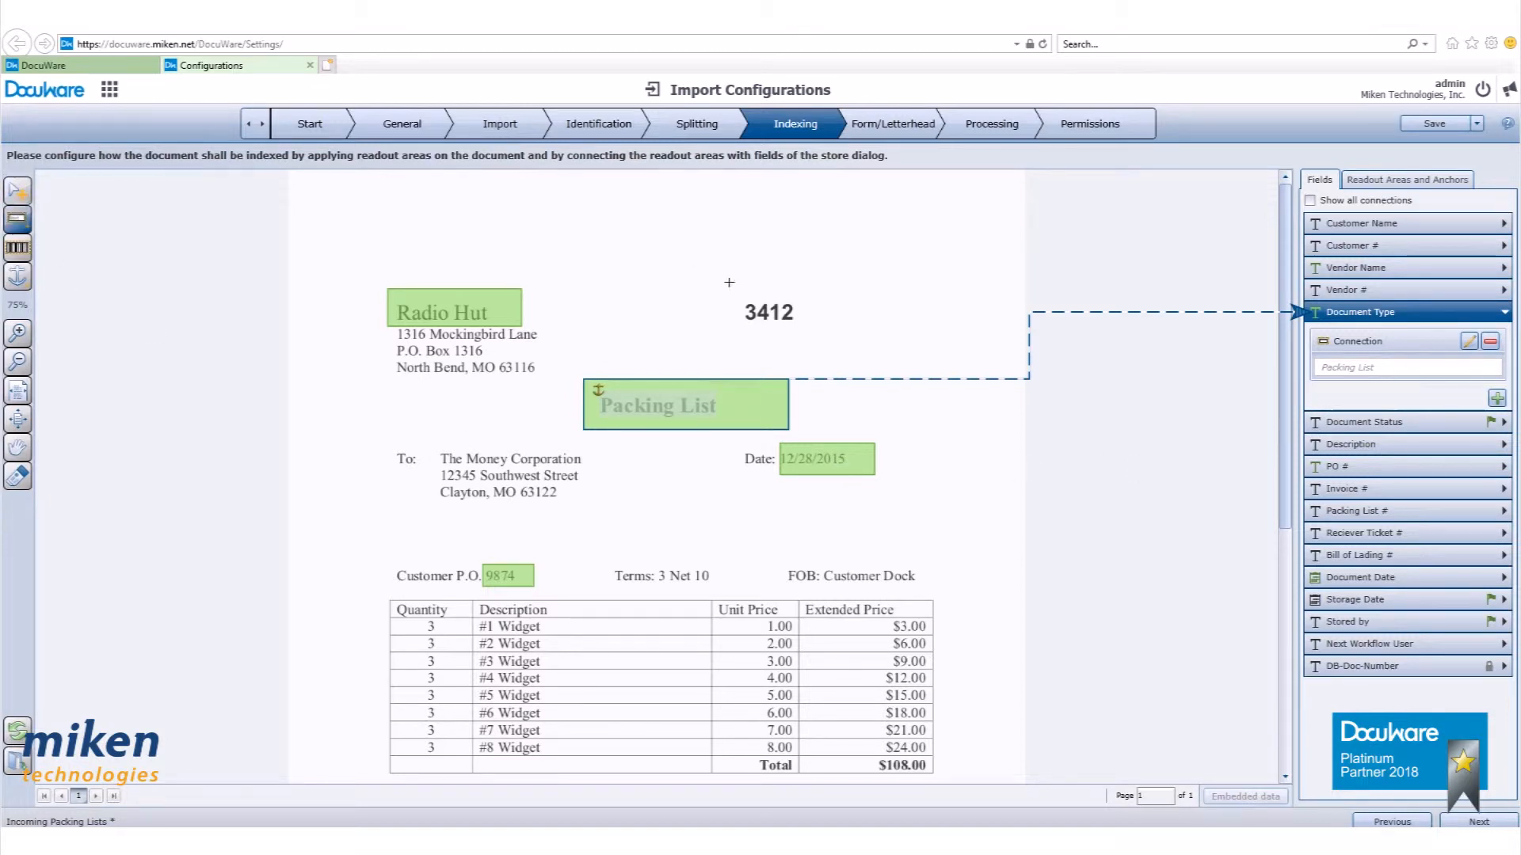
{"action": "left_click_drag", "start_coordinate": [718, 286], "coordinate": [830, 331]}
{"action": "left_click_drag", "start_coordinate": [932, 296], "coordinate": [1334, 435]}
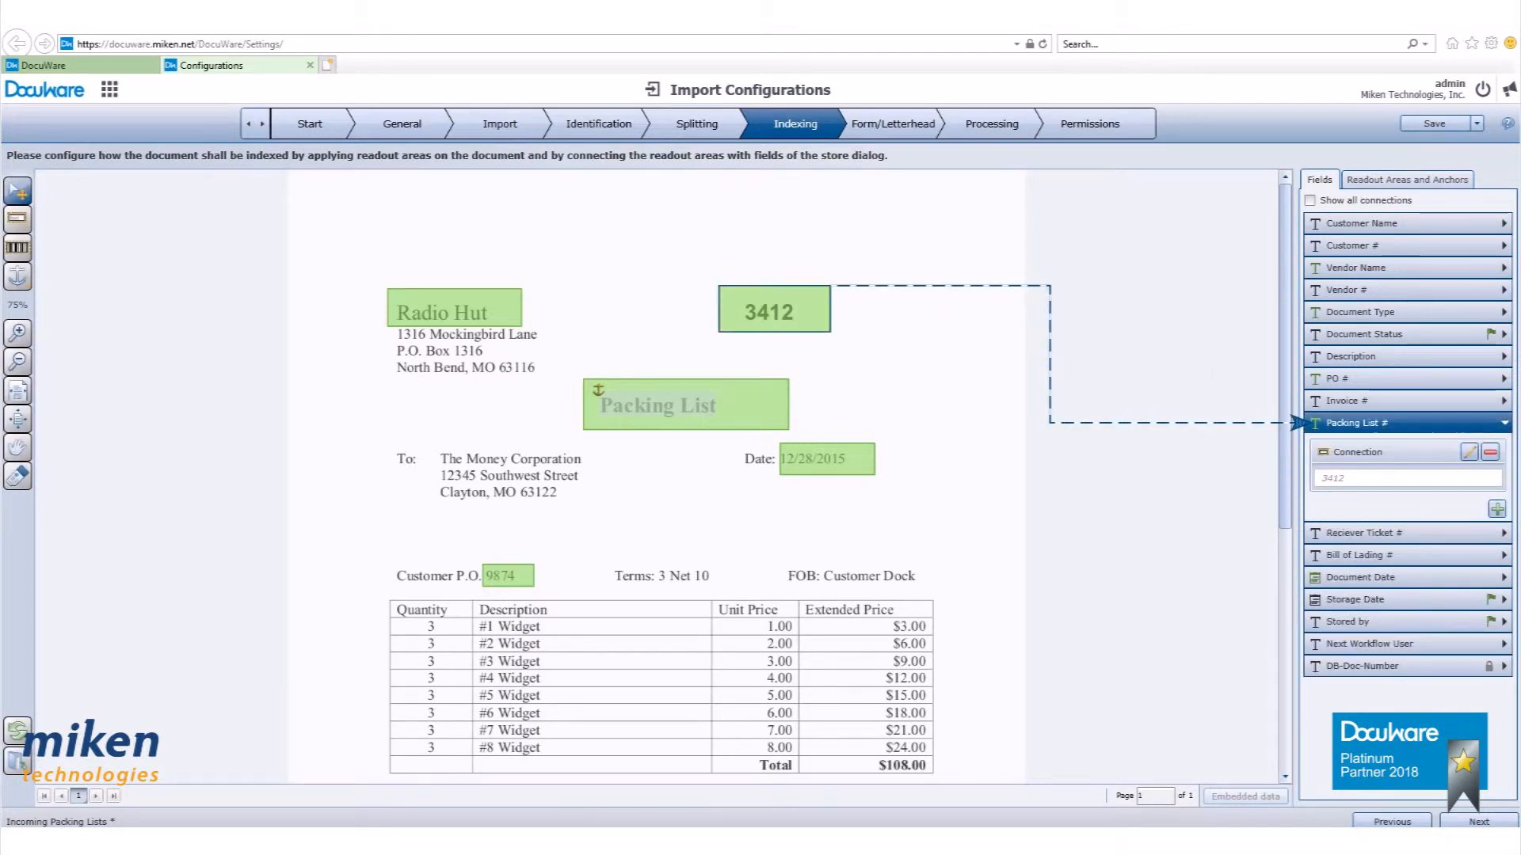
Step: Add a fixed entry "New" to the Document Status index field
{"action": "left_click", "coordinate": [1418, 335]}
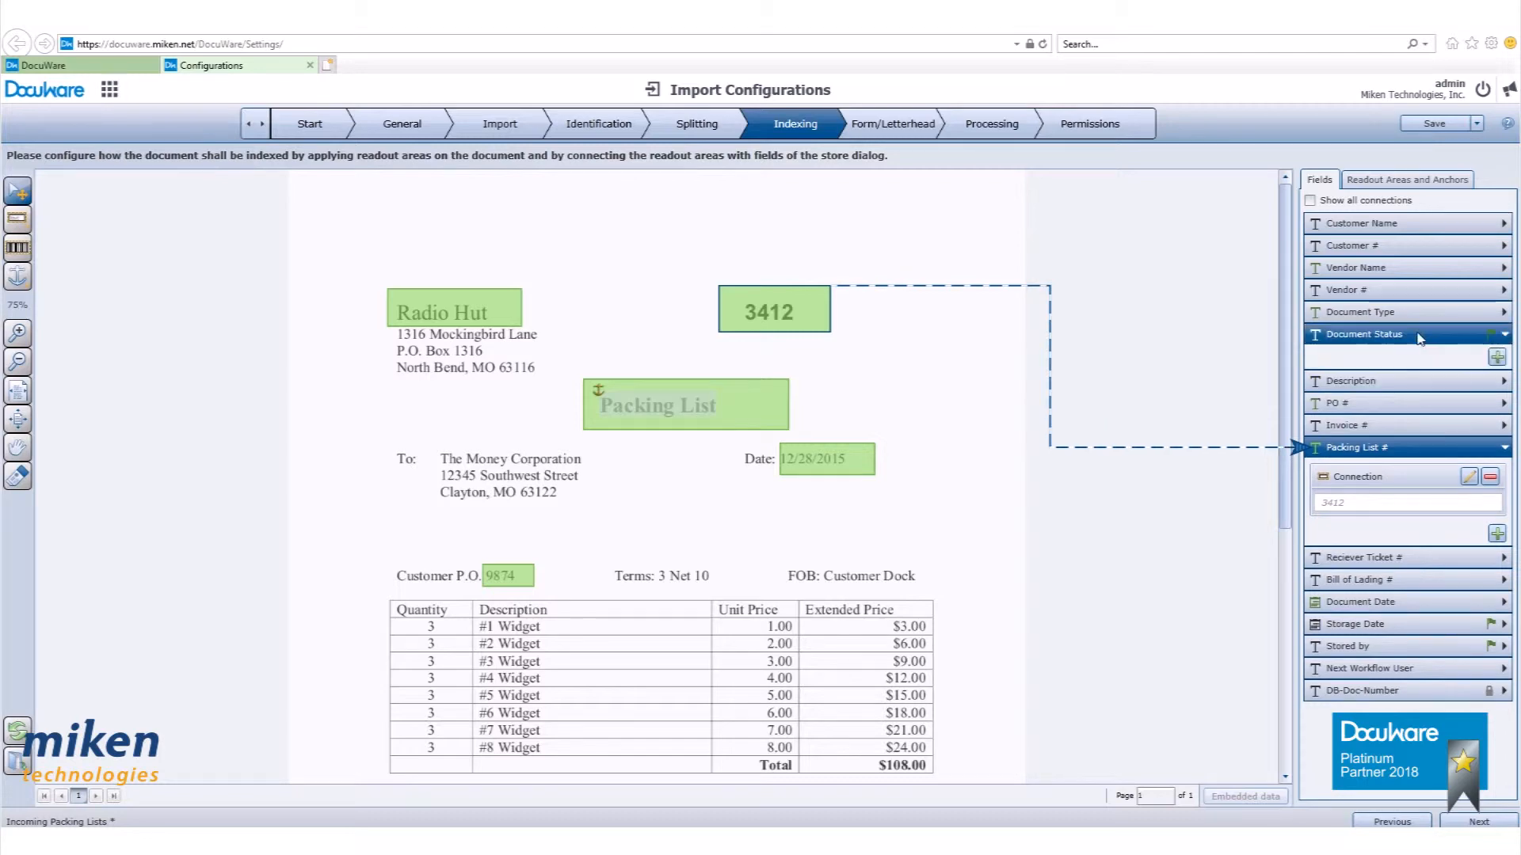
{"action": "left_click", "coordinate": [1496, 355]}
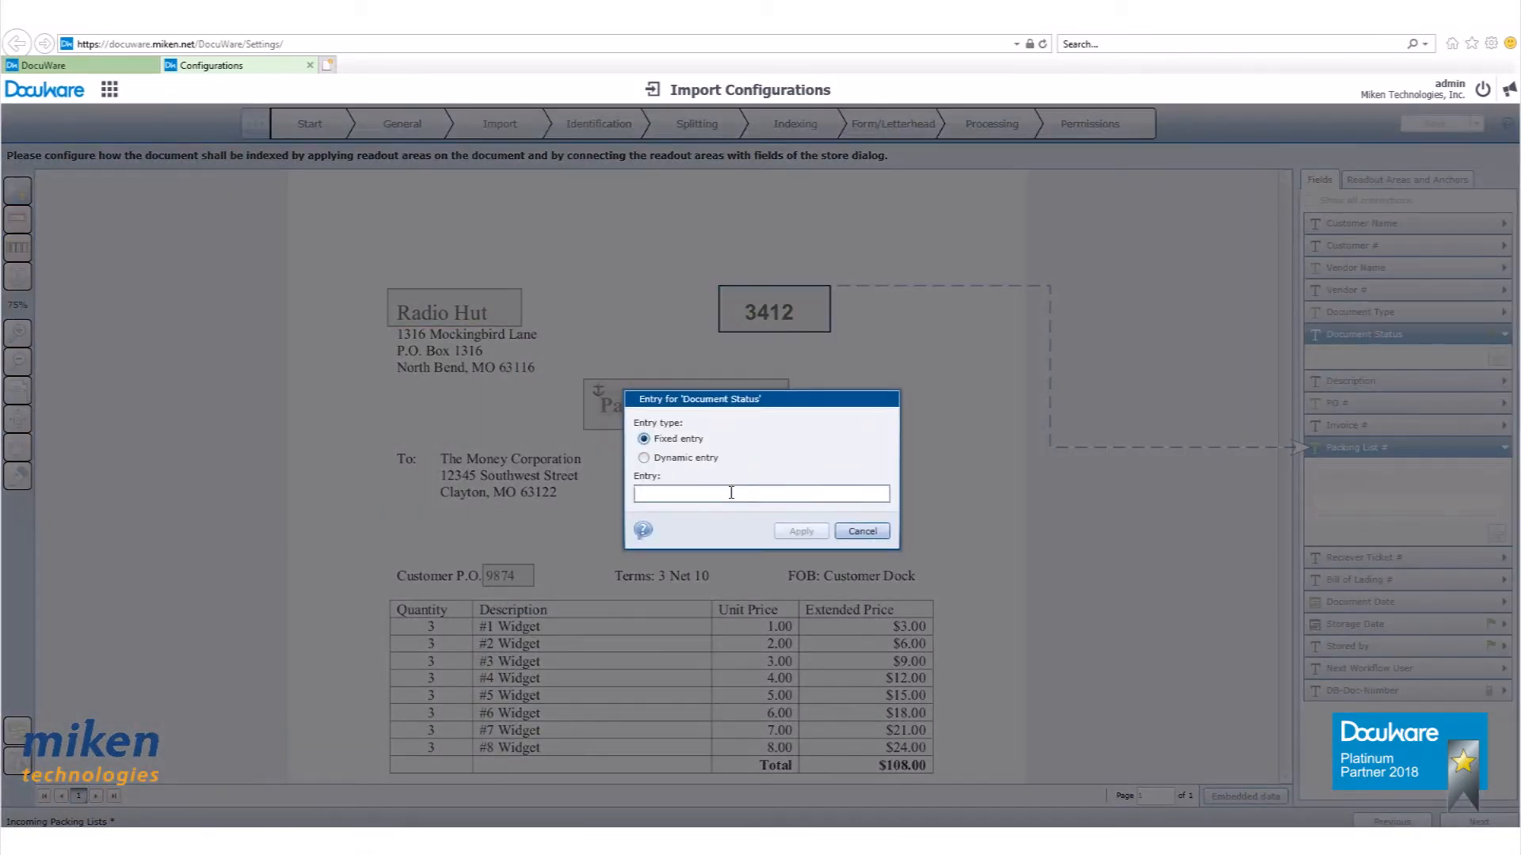
{"action": "type", "text": "New"}
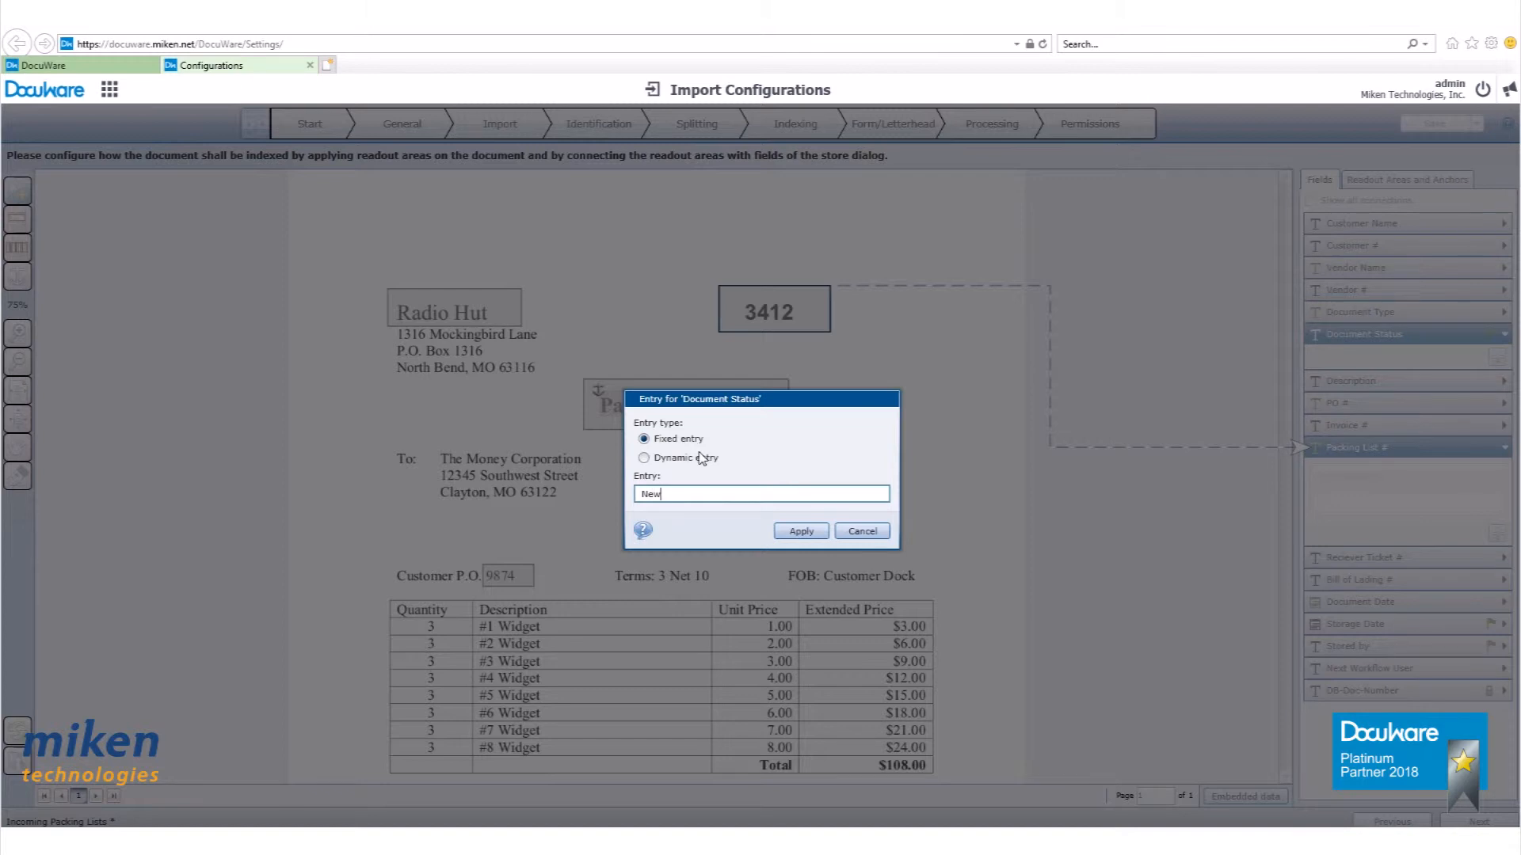
{"action": "left_click", "coordinate": [815, 530]}
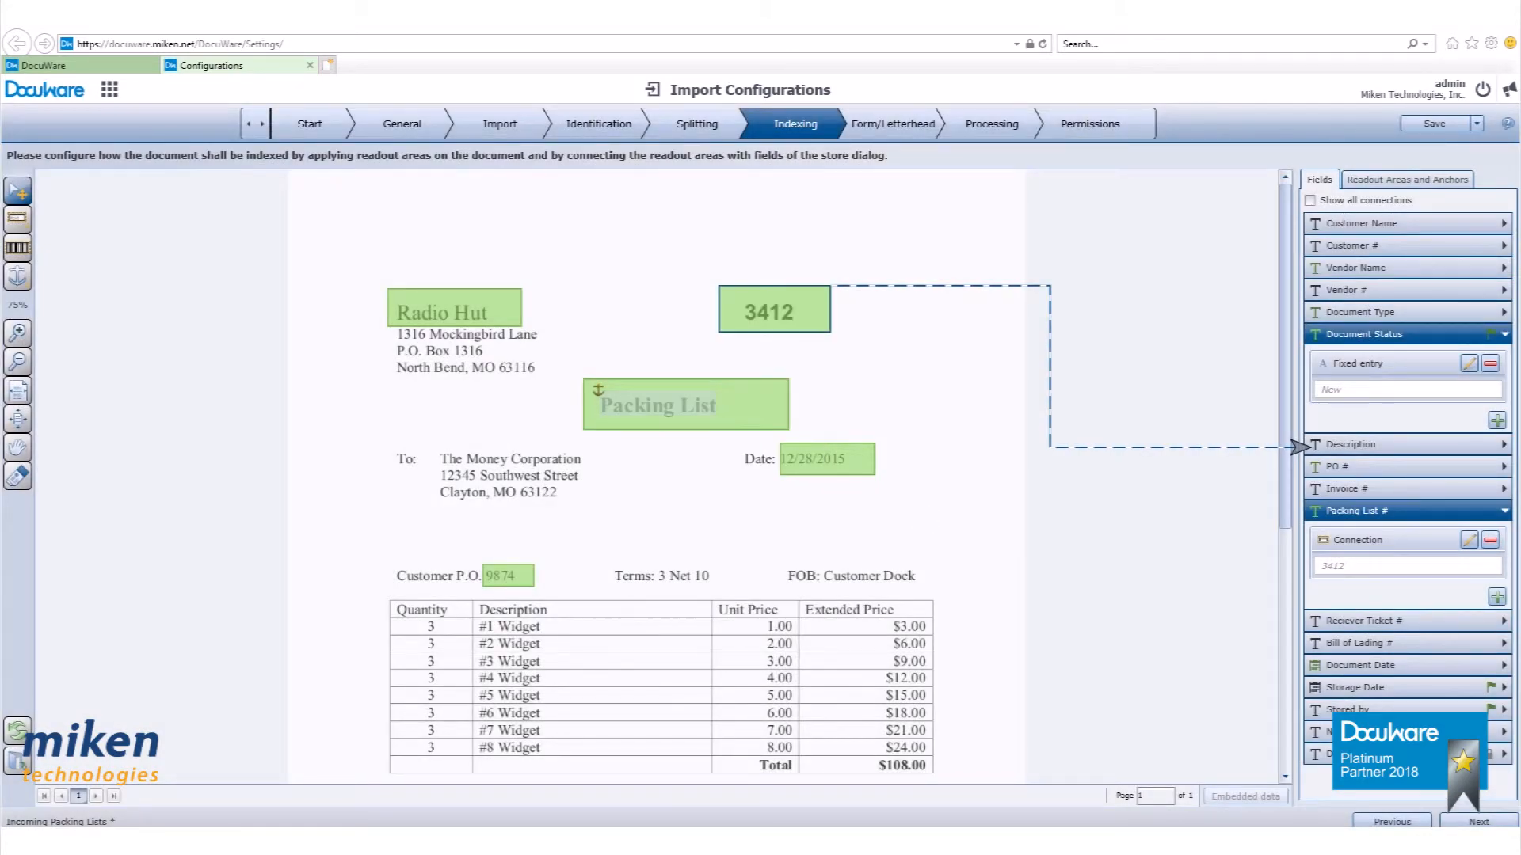
Step: Add a dynamic entry with the value CurrentDate to the Storage Date index field
{"action": "left_click", "coordinate": [1396, 686]}
{"action": "left_click", "coordinate": [1497, 711]}
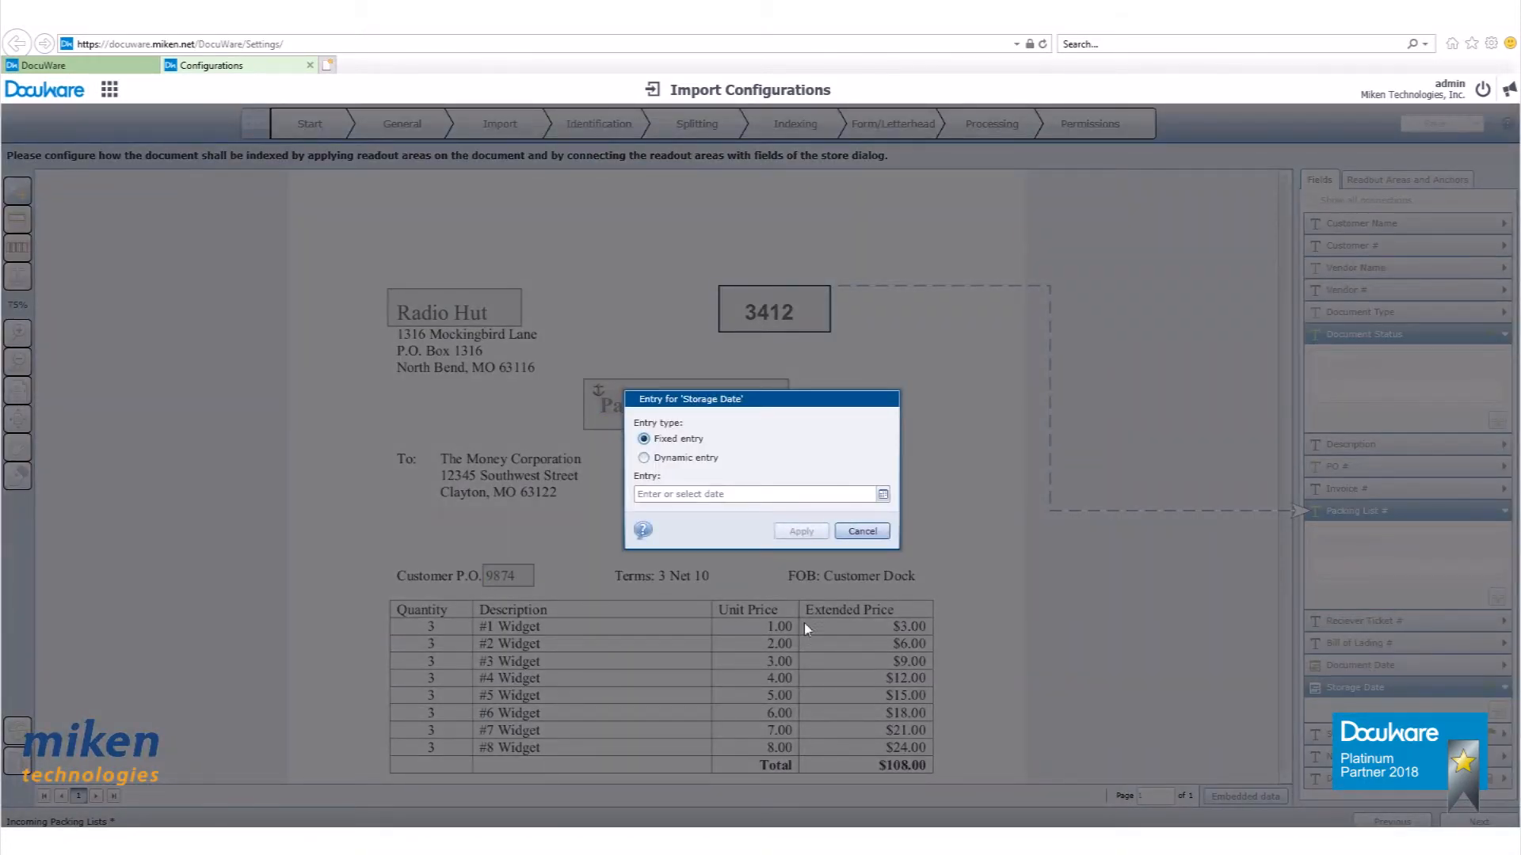
{"action": "left_click", "coordinate": [643, 458]}
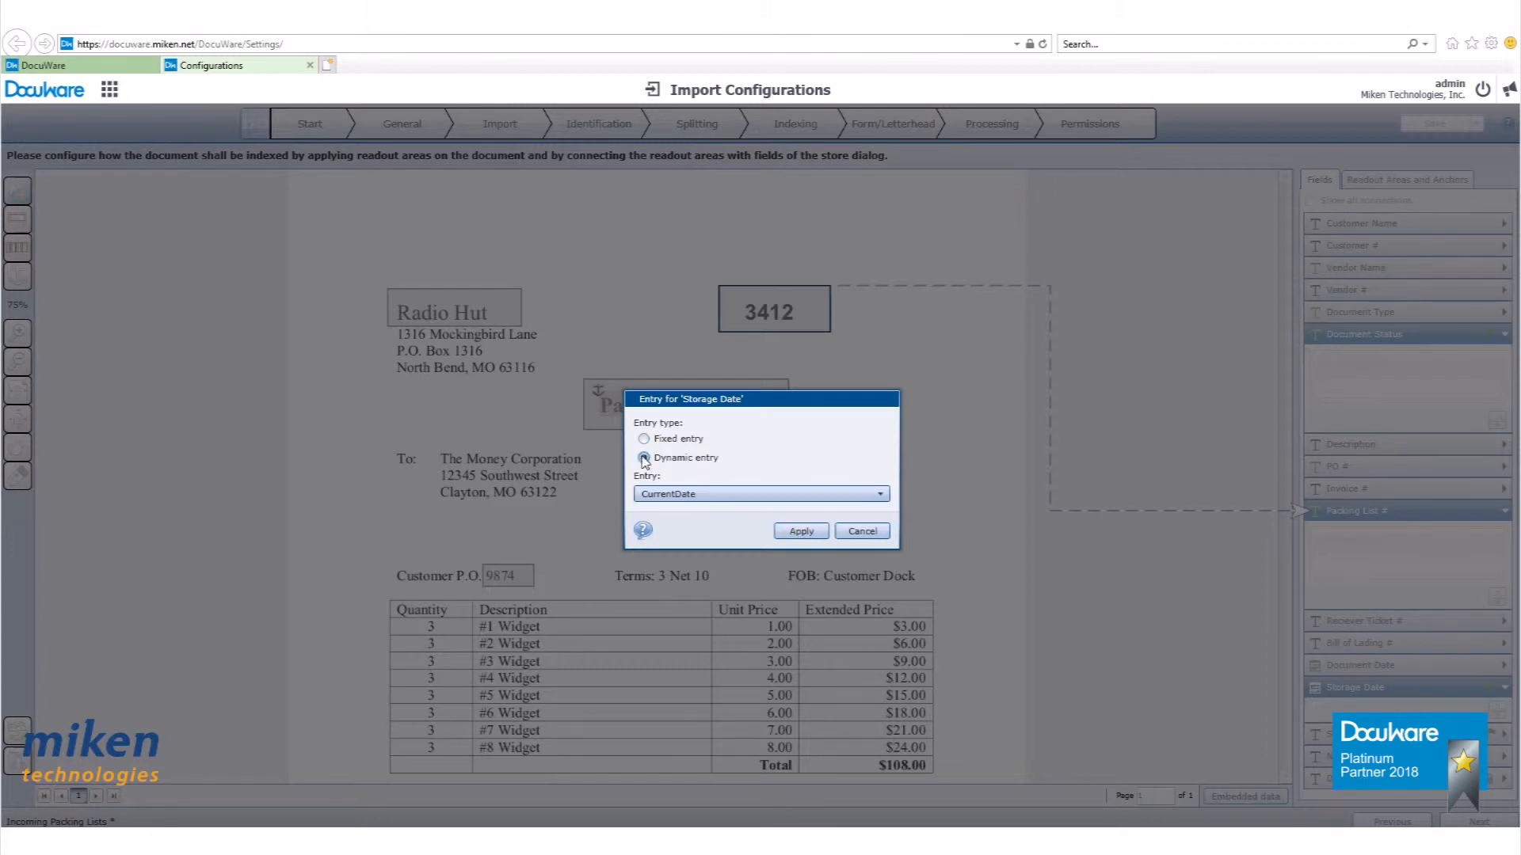
{"action": "left_click", "coordinate": [799, 533]}
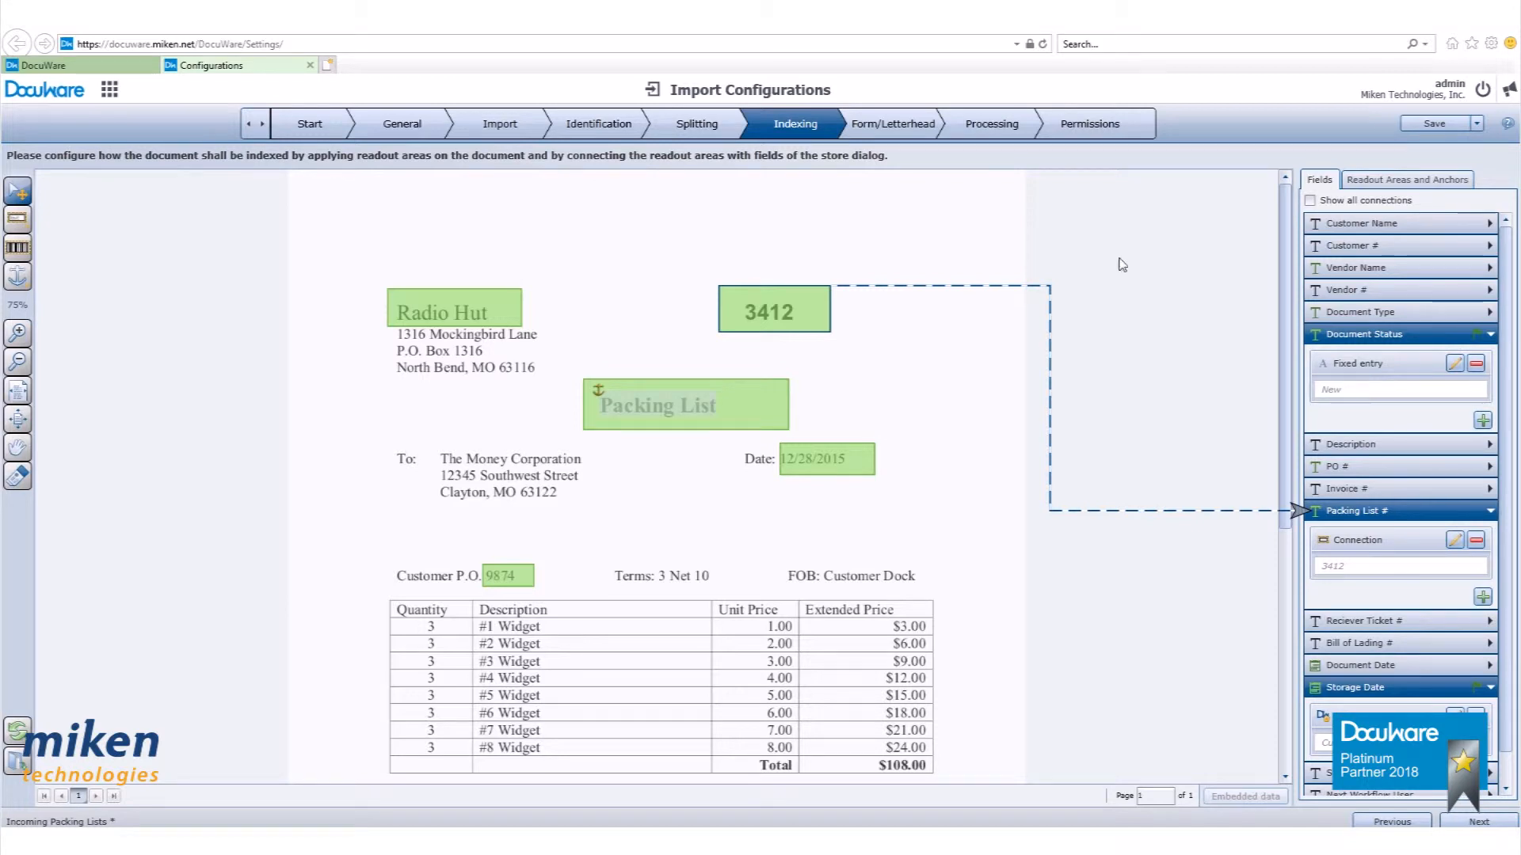
Step: Tie Readout area 1, assigned to Vendor Name, to the Packing List anchor
{"action": "left_click", "coordinate": [1401, 182]}
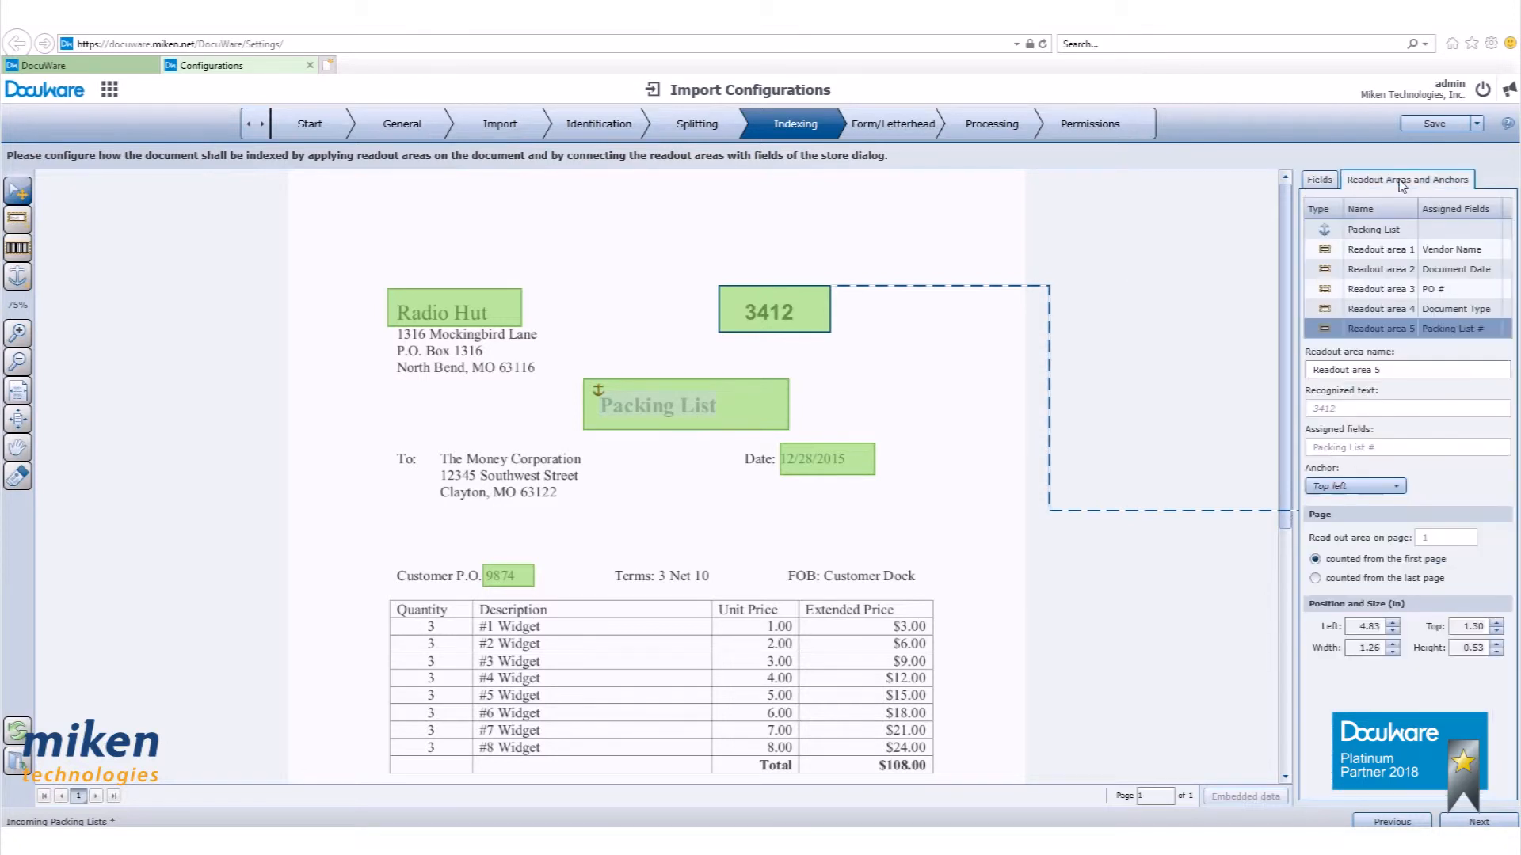
{"action": "left_click", "coordinate": [1321, 181]}
{"action": "left_click", "coordinate": [1348, 181]}
{"action": "left_click", "coordinate": [1382, 251]}
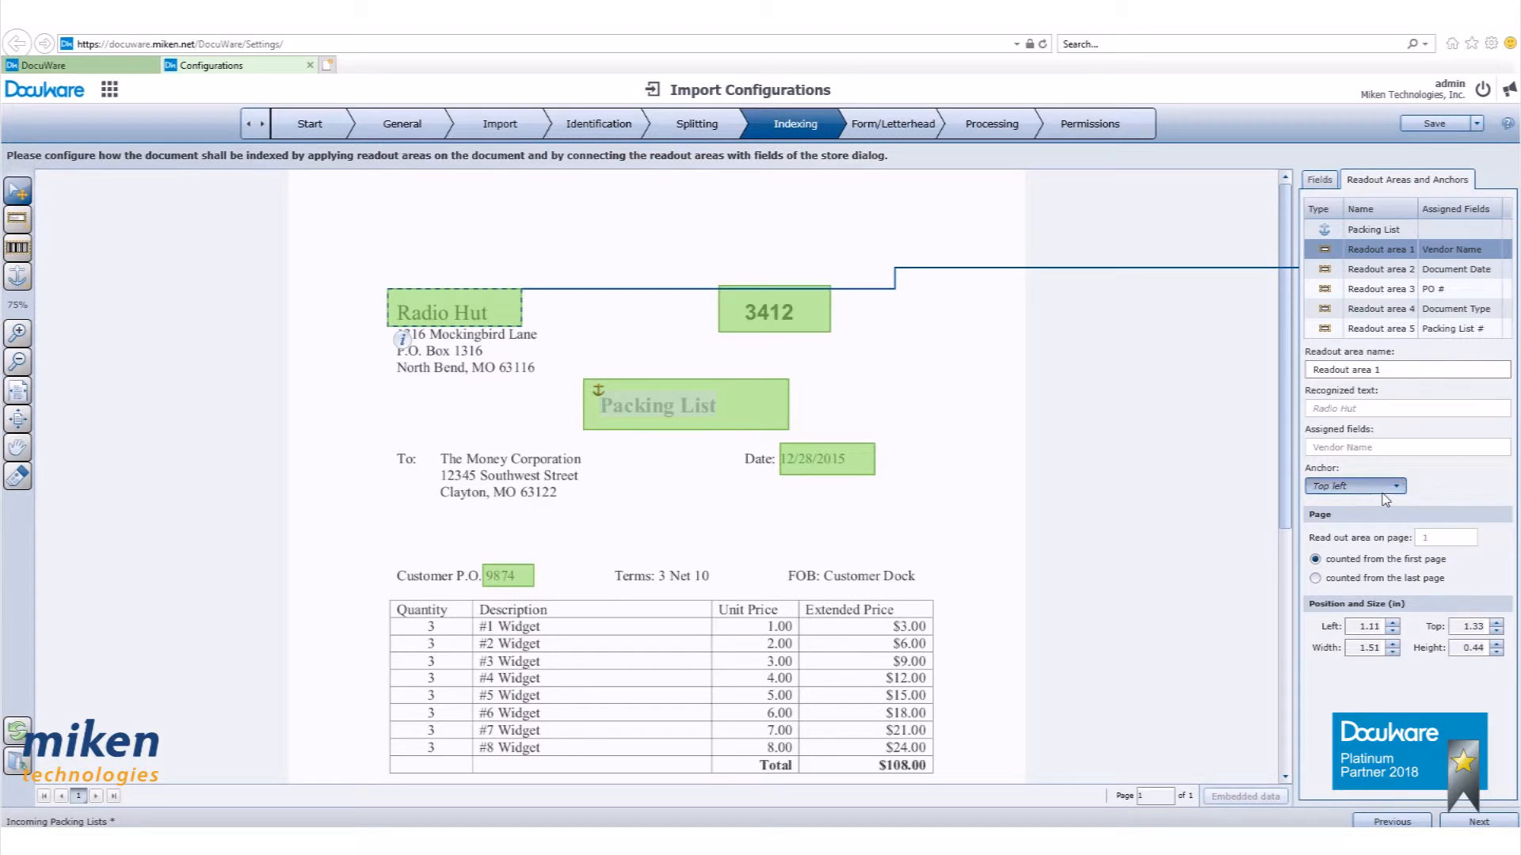
{"action": "left_click", "coordinate": [1386, 486]}
{"action": "left_click", "coordinate": [1354, 590]}
Step: Set the anchor to Packing List for Readout area 2 (Document Date) and Readout area 3 (PO #)
{"action": "left_click", "coordinate": [1380, 271]}
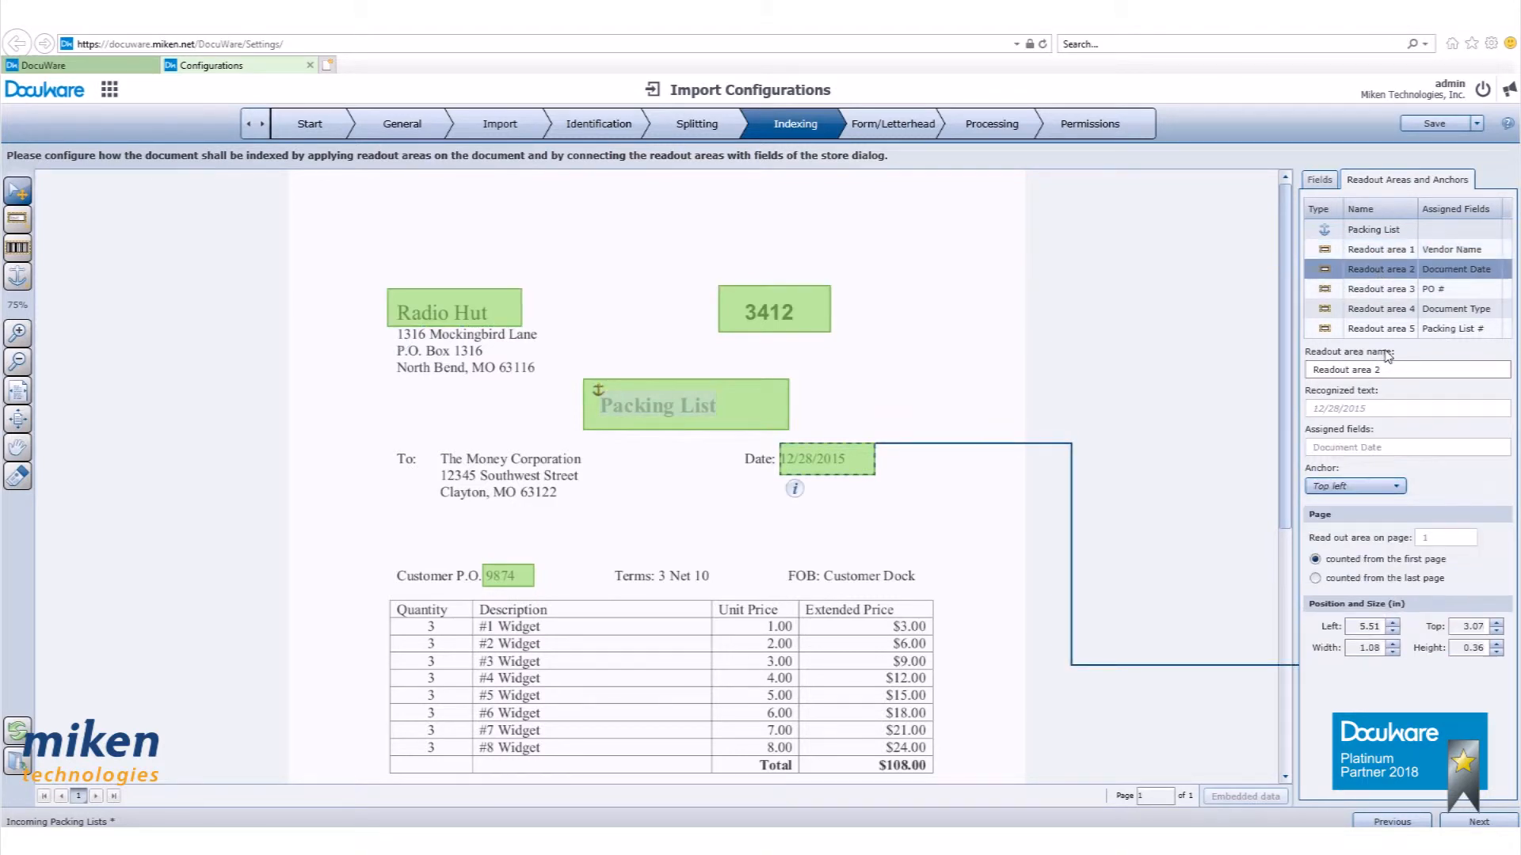
{"action": "left_click", "coordinate": [1354, 487]}
{"action": "left_click", "coordinate": [1367, 590]}
{"action": "left_click", "coordinate": [1381, 290]}
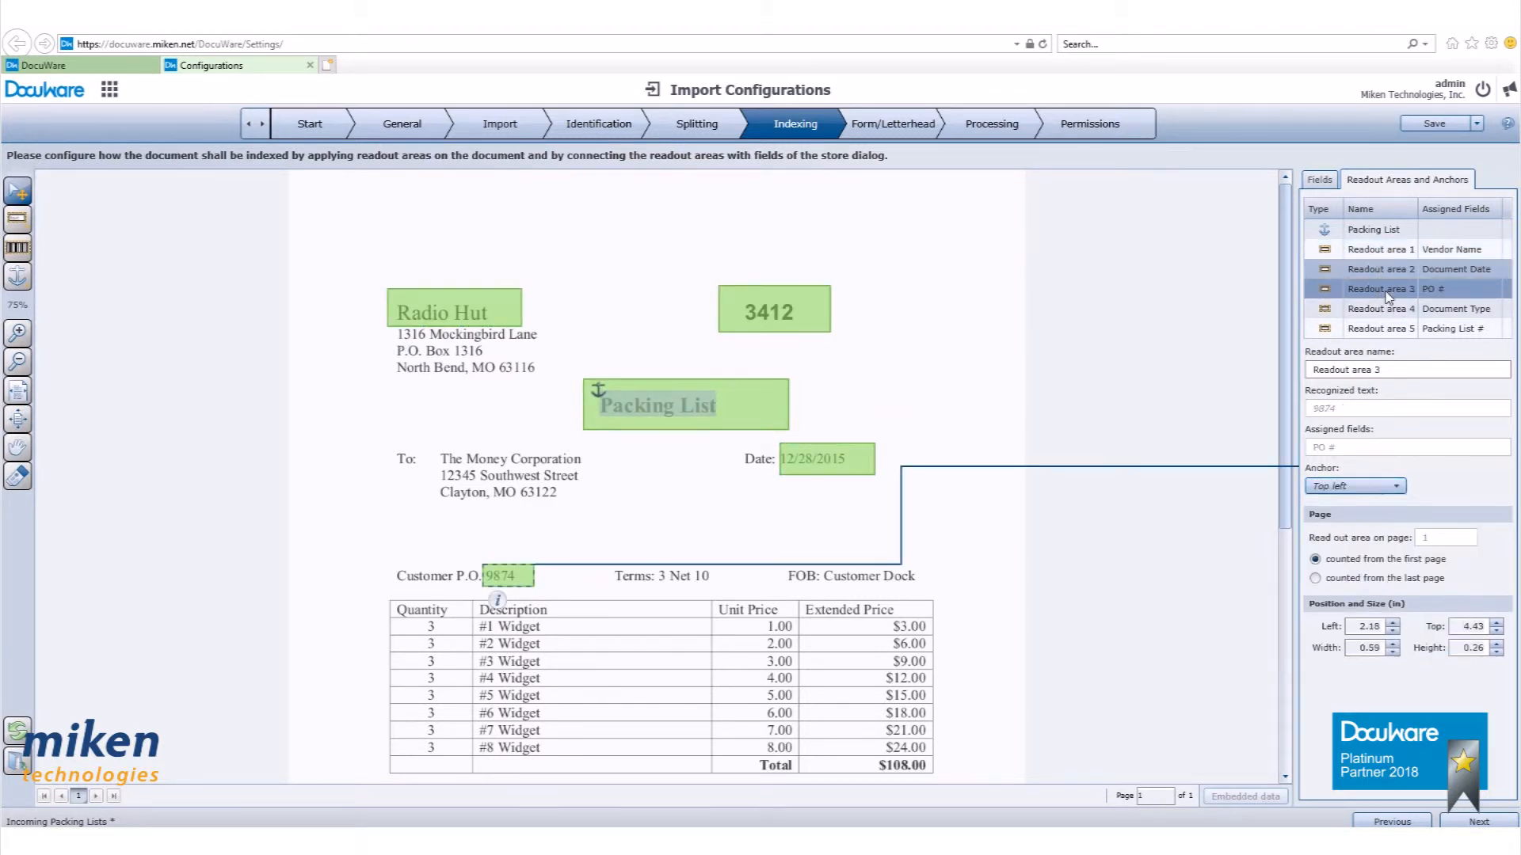
{"action": "left_click", "coordinate": [1354, 486]}
{"action": "left_click", "coordinate": [1367, 590]}
Step: Tie Readout area 4 (Document Type) and Readout area 5 (Packing List #) to the Packing List anchor
{"action": "left_click", "coordinate": [1381, 309]}
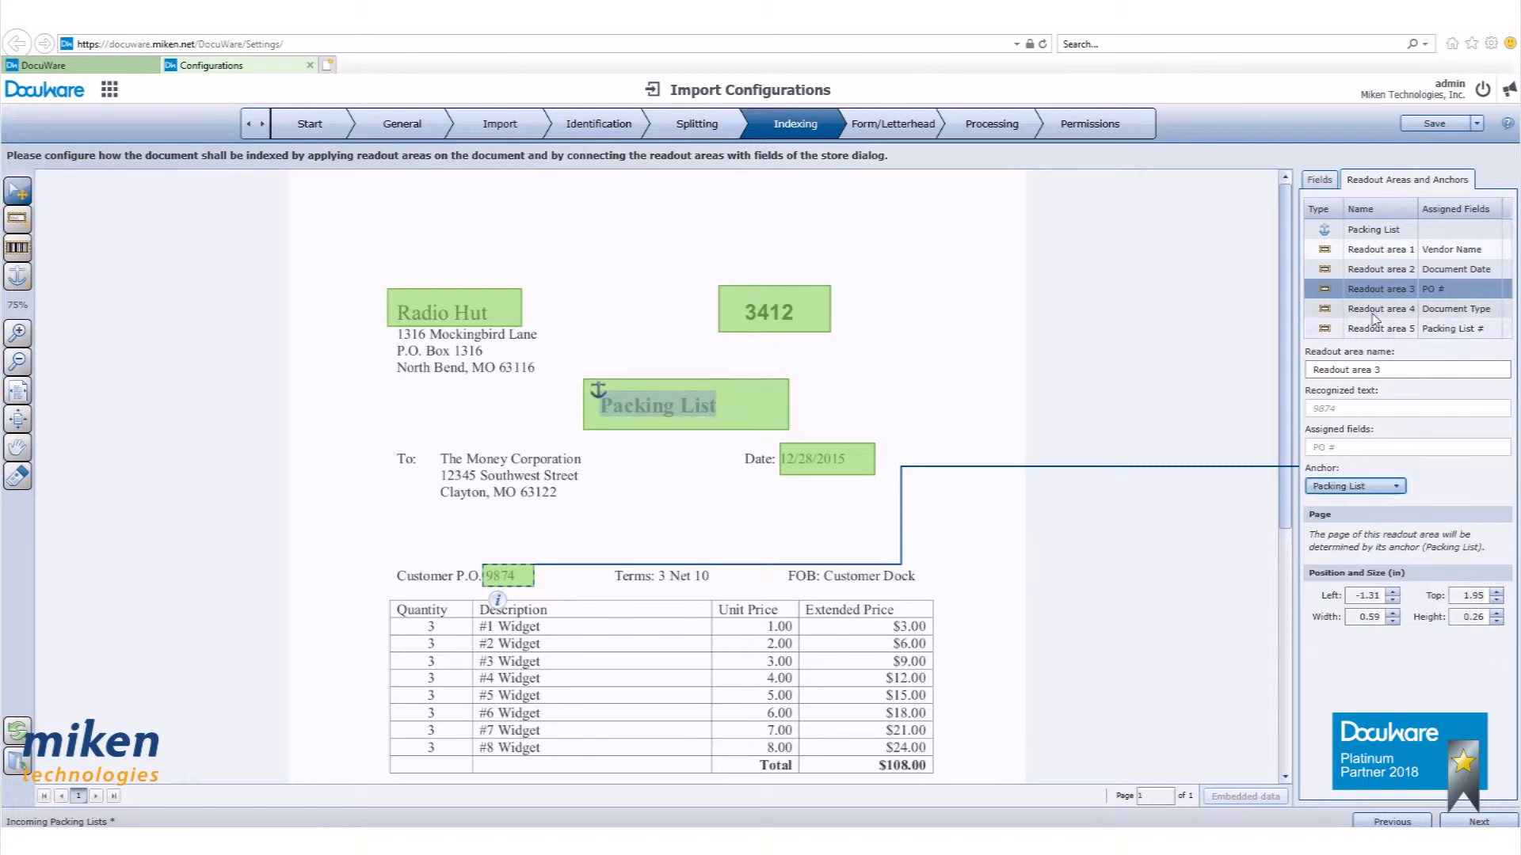
{"action": "left_click", "coordinate": [1355, 486]}
{"action": "left_click", "coordinate": [1351, 610]}
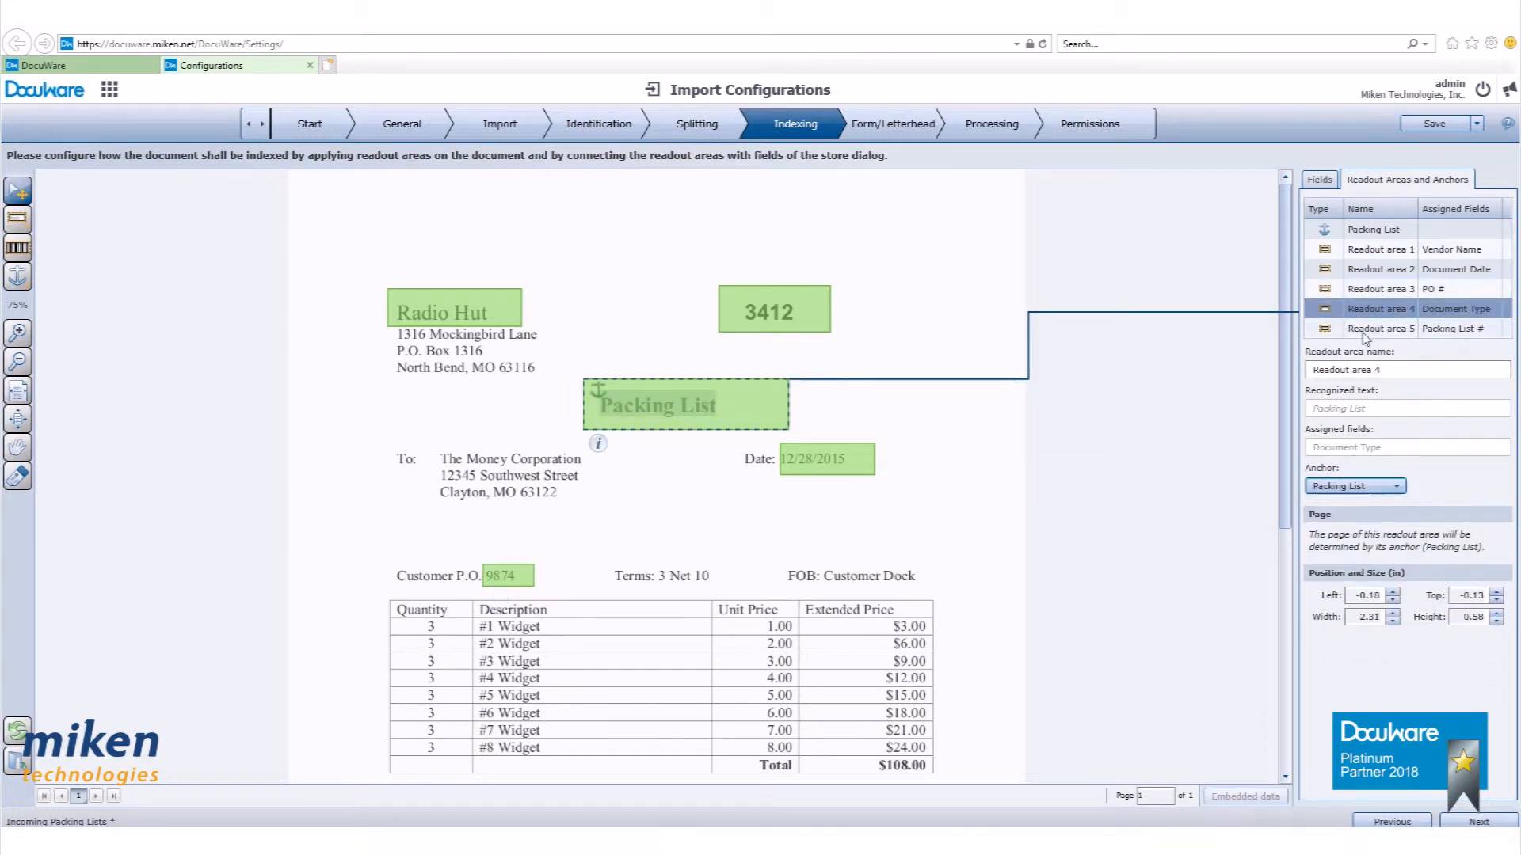
{"action": "left_click", "coordinate": [1380, 329]}
{"action": "left_click", "coordinate": [1355, 486]}
{"action": "left_click", "coordinate": [1348, 610]}
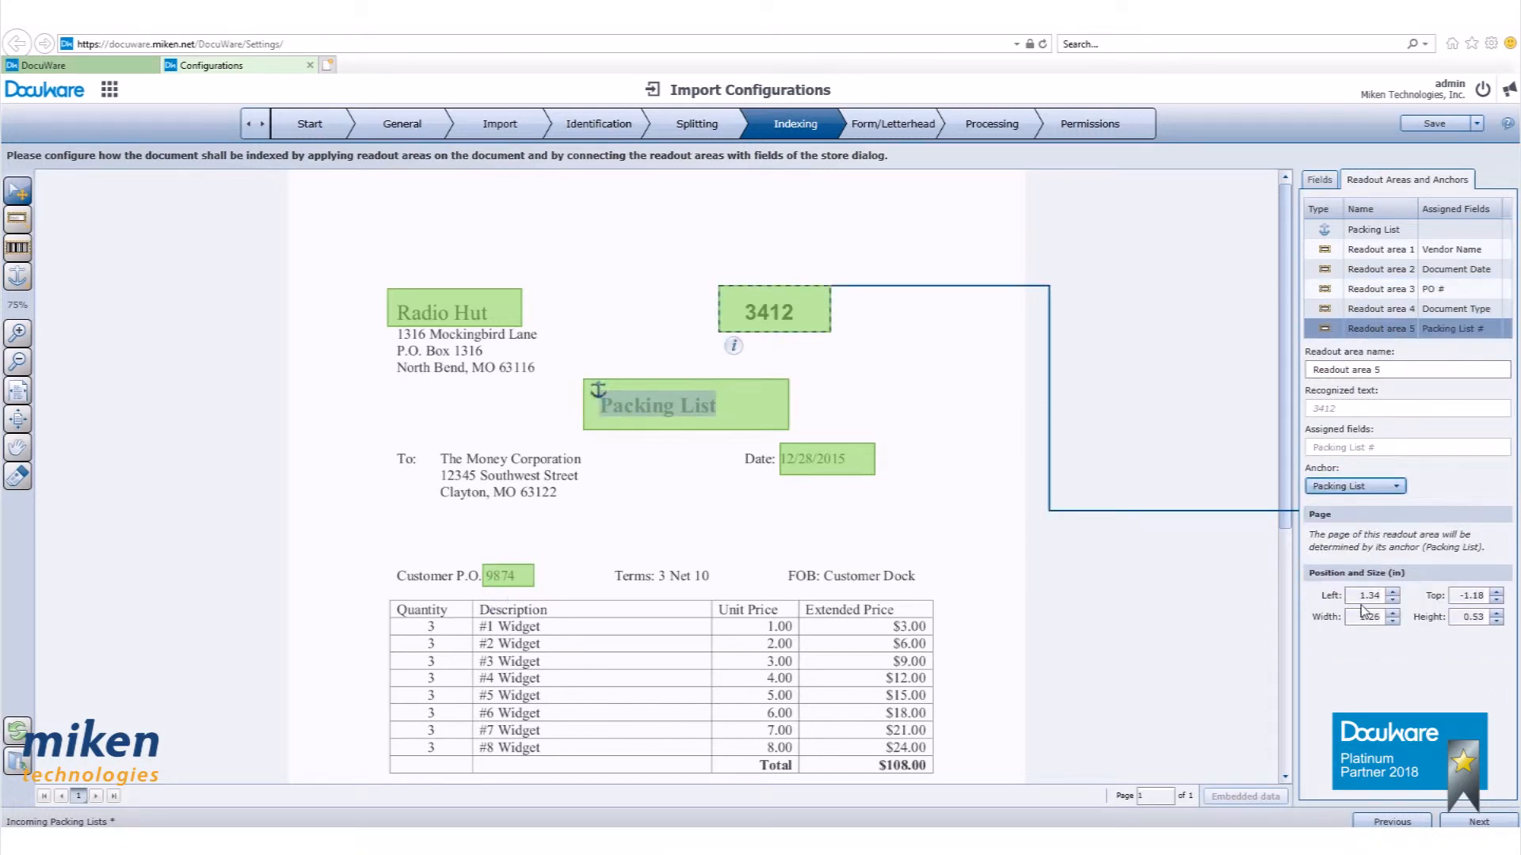
Step: Leave the form/letterhead and processing options unset, grant one additional user permission for the configuration, and save and close it
{"action": "left_click", "coordinate": [1466, 820]}
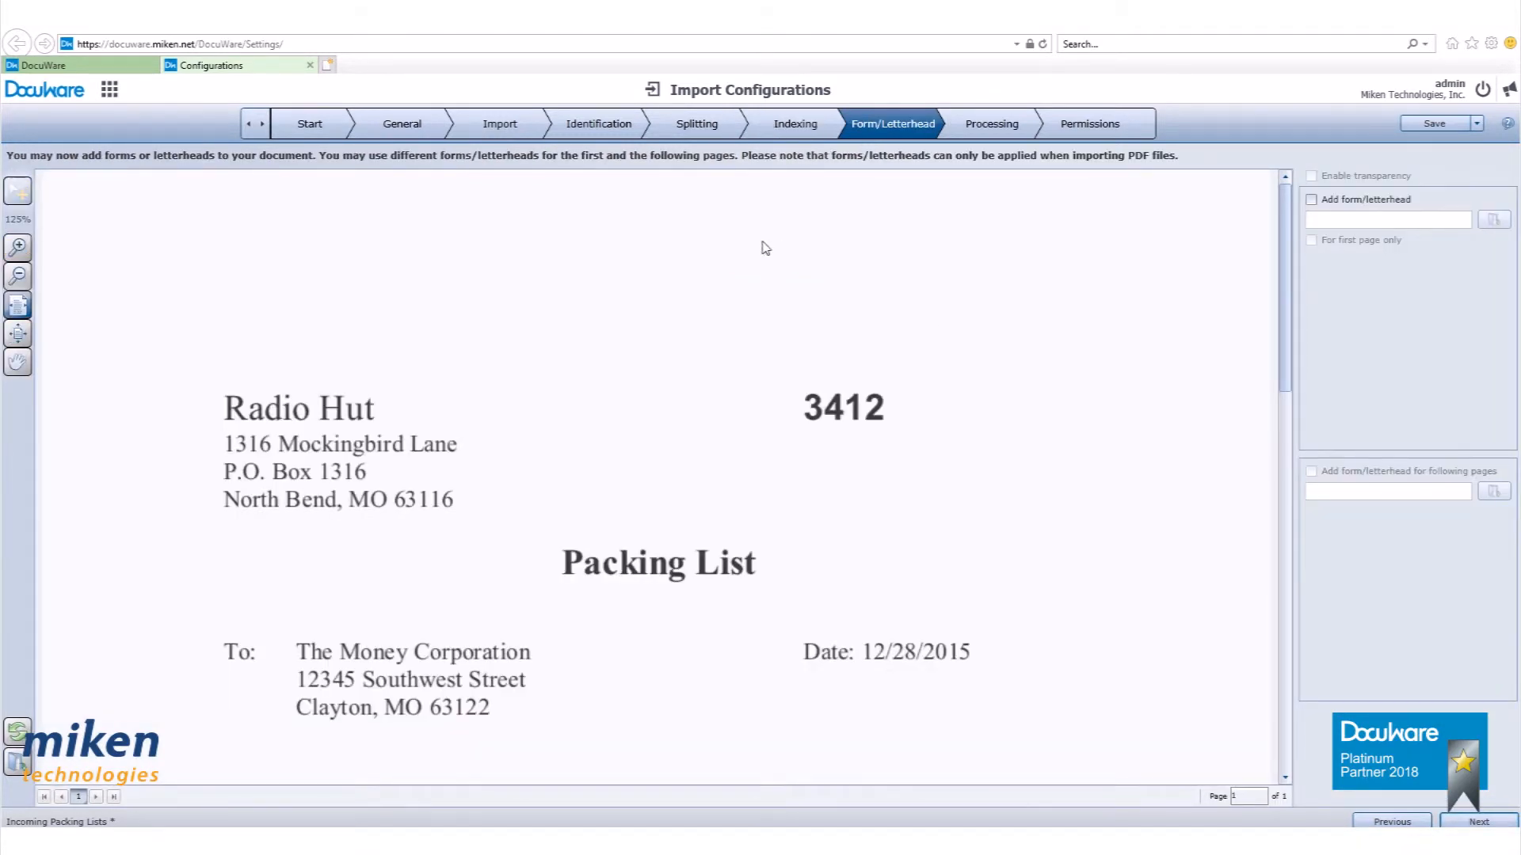
{"action": "left_click", "coordinate": [1465, 823]}
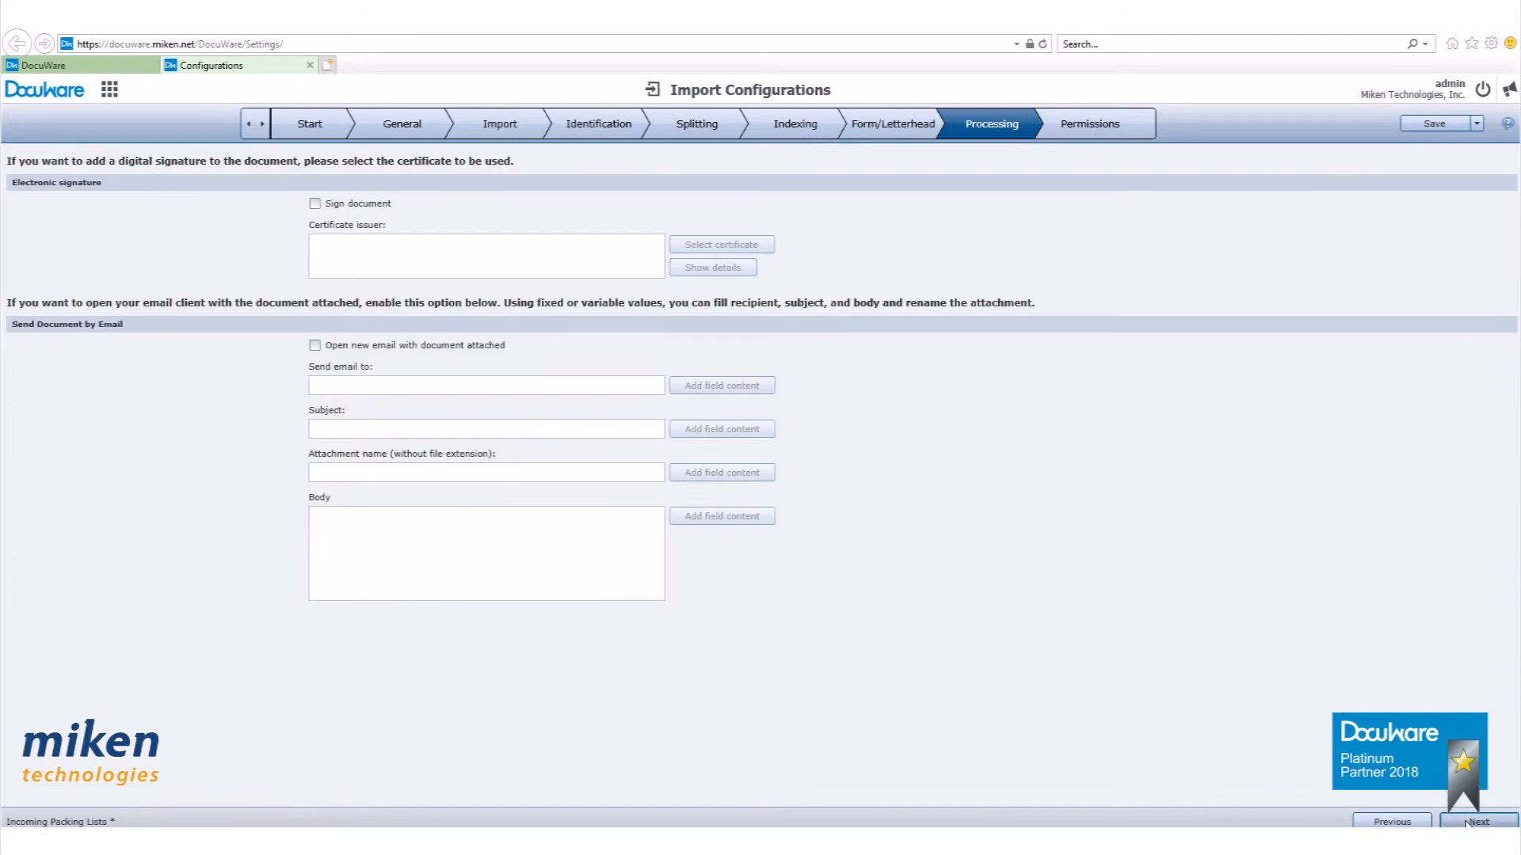
{"action": "left_click", "coordinate": [1464, 822]}
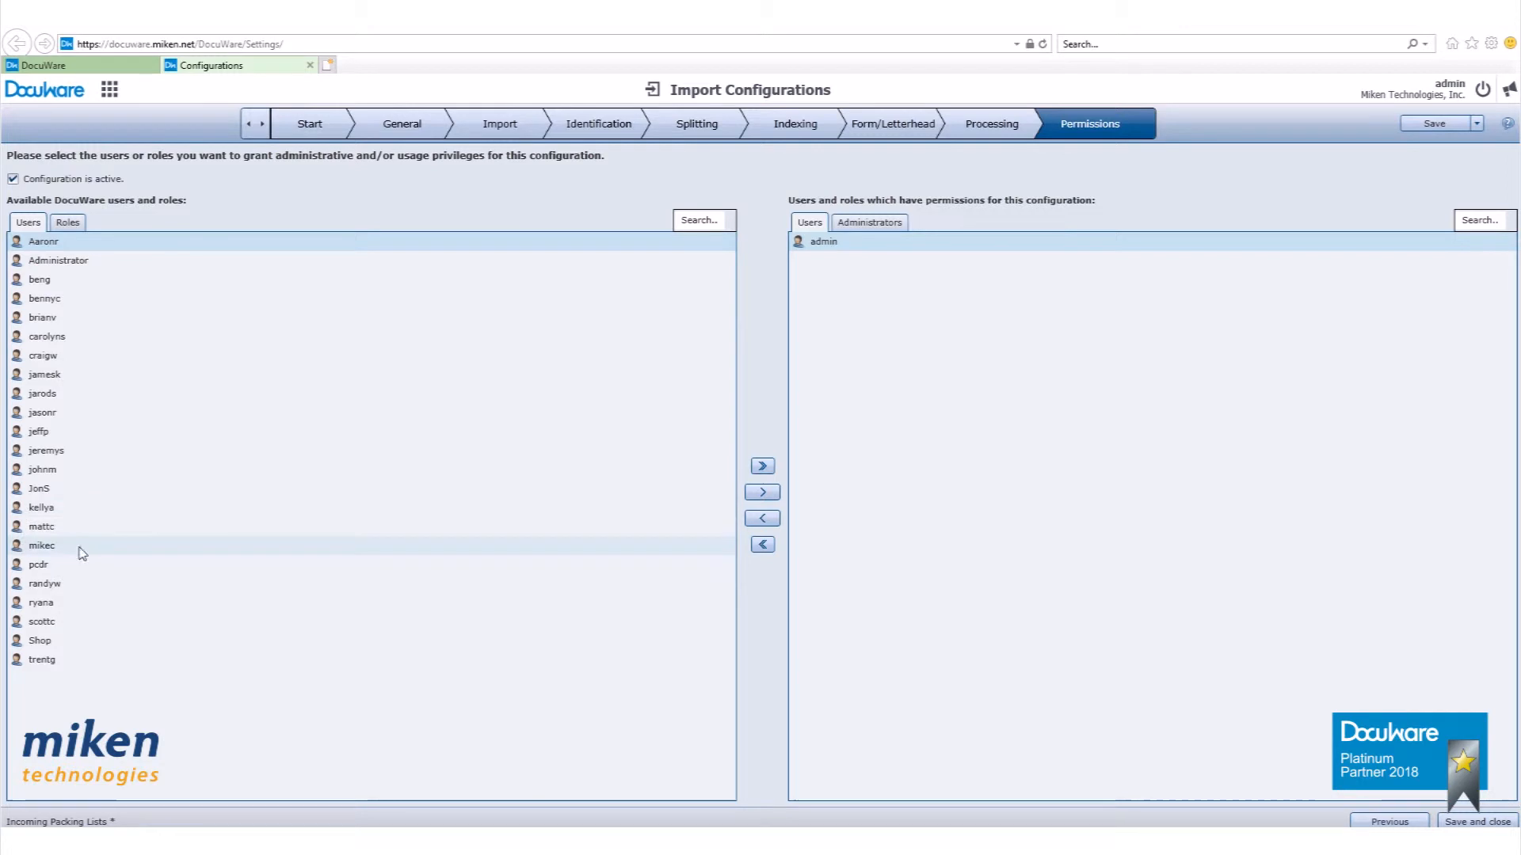
{"action": "left_click", "coordinate": [63, 609]}
{"action": "left_click", "coordinate": [762, 492]}
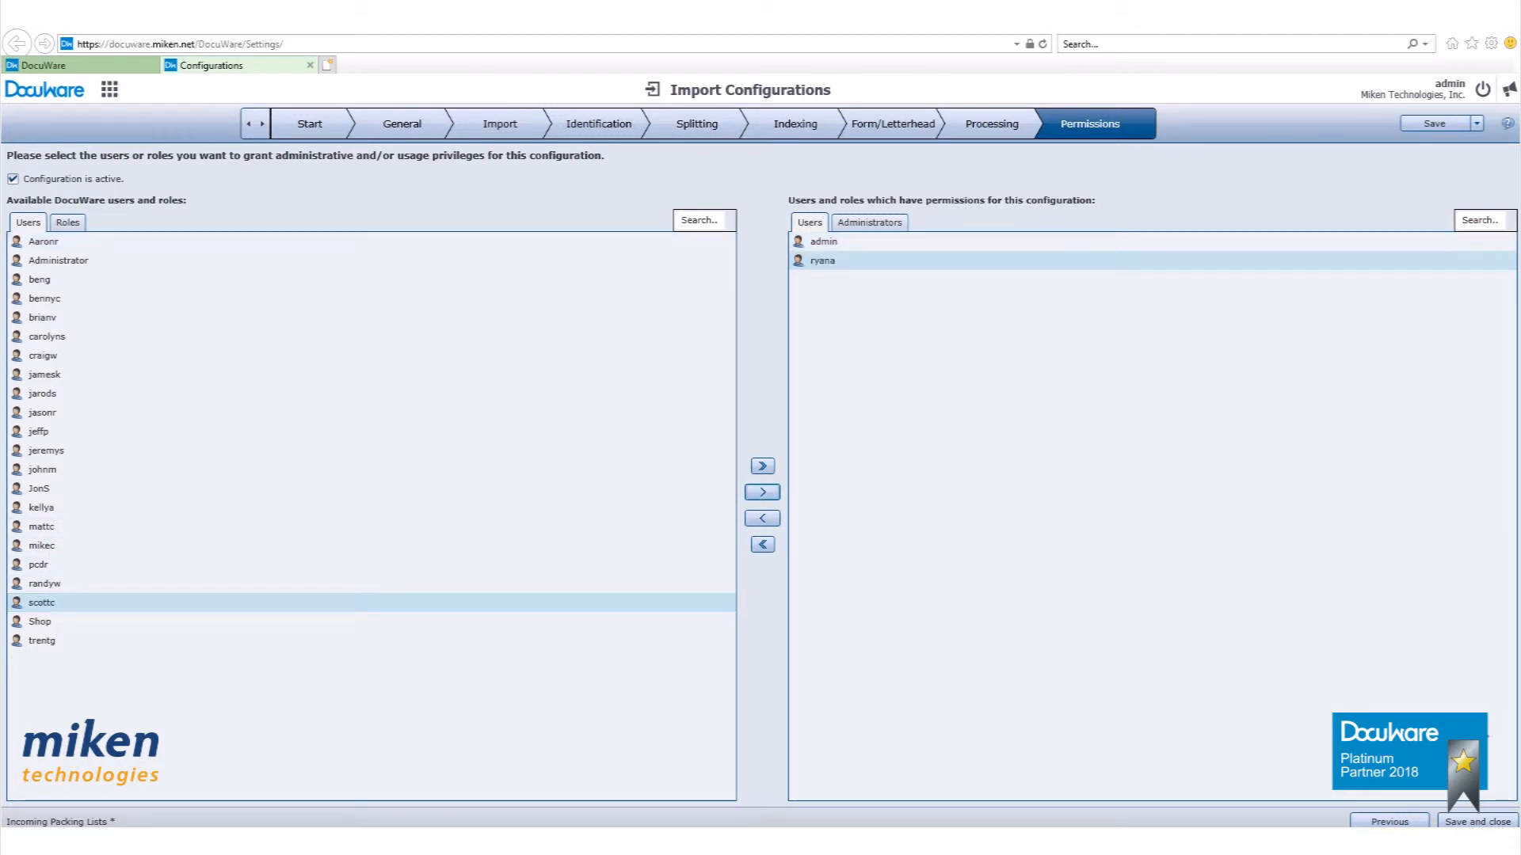
{"action": "left_click", "coordinate": [1477, 822]}
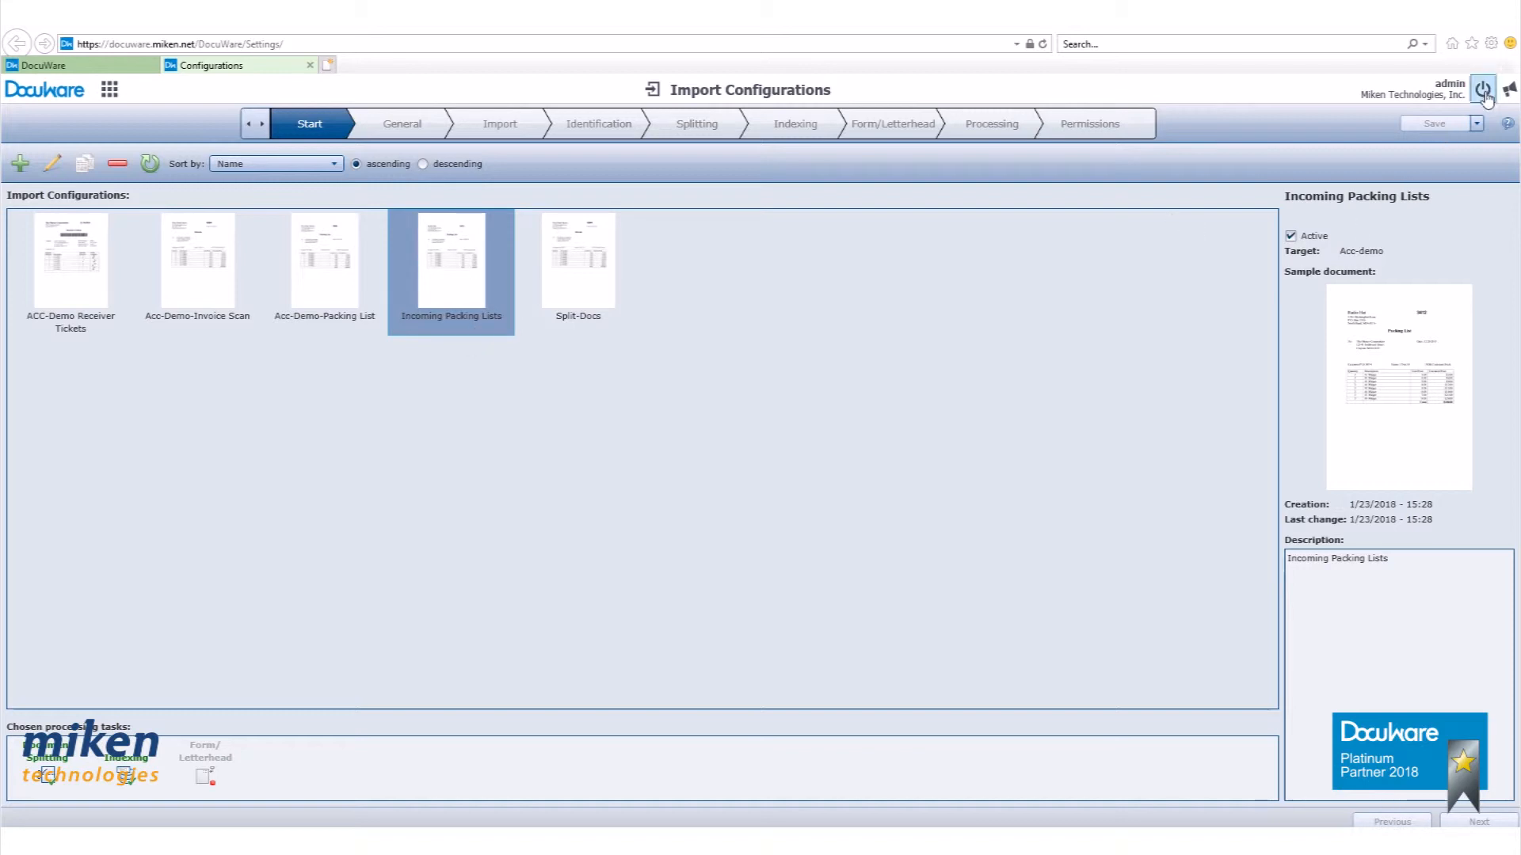
Step: Close the configurations page and check the Acc-demo search results and the Admin-DT document tray in the web client
{"action": "key", "text": "ctrl+w"}
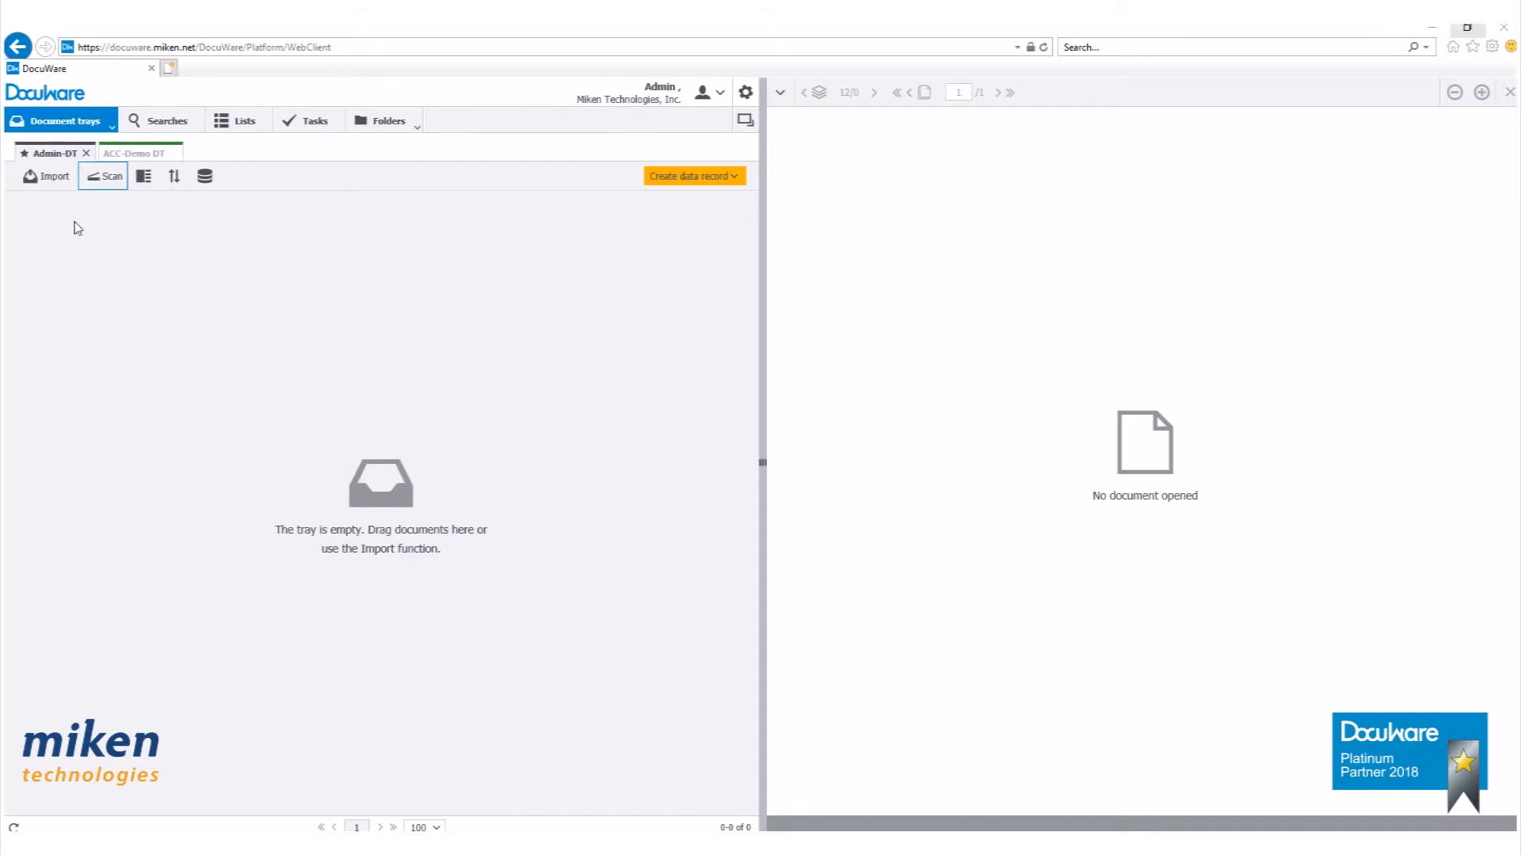
{"action": "left_click", "coordinate": [145, 127]}
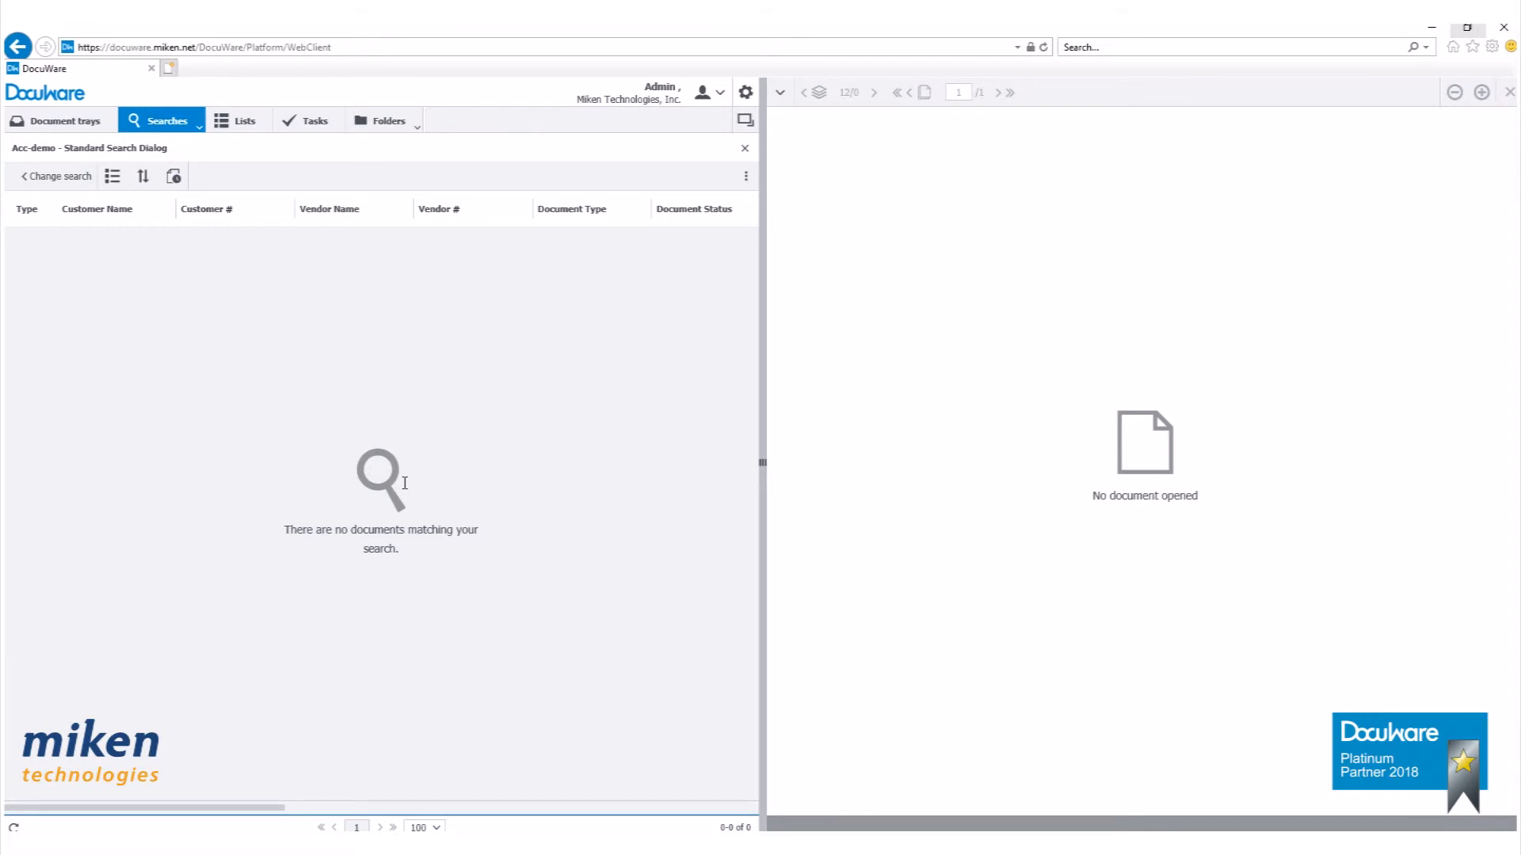
{"action": "left_click", "coordinate": [62, 123]}
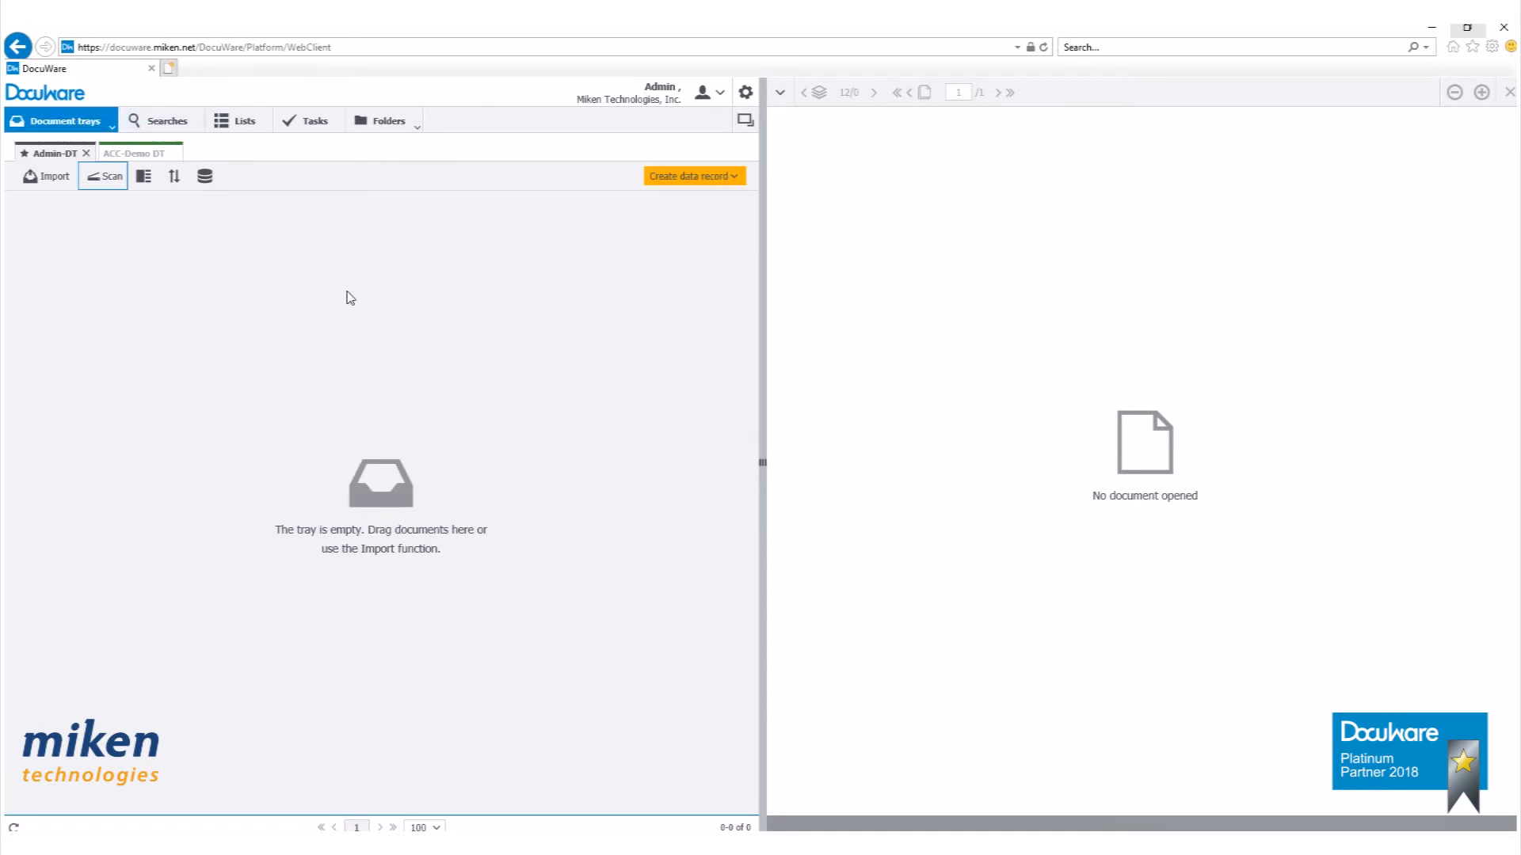
Step: Open the import section of DocuWare Desktop Apps and create a new import job named Packing Lists
{"action": "left_click", "coordinate": [102, 190]}
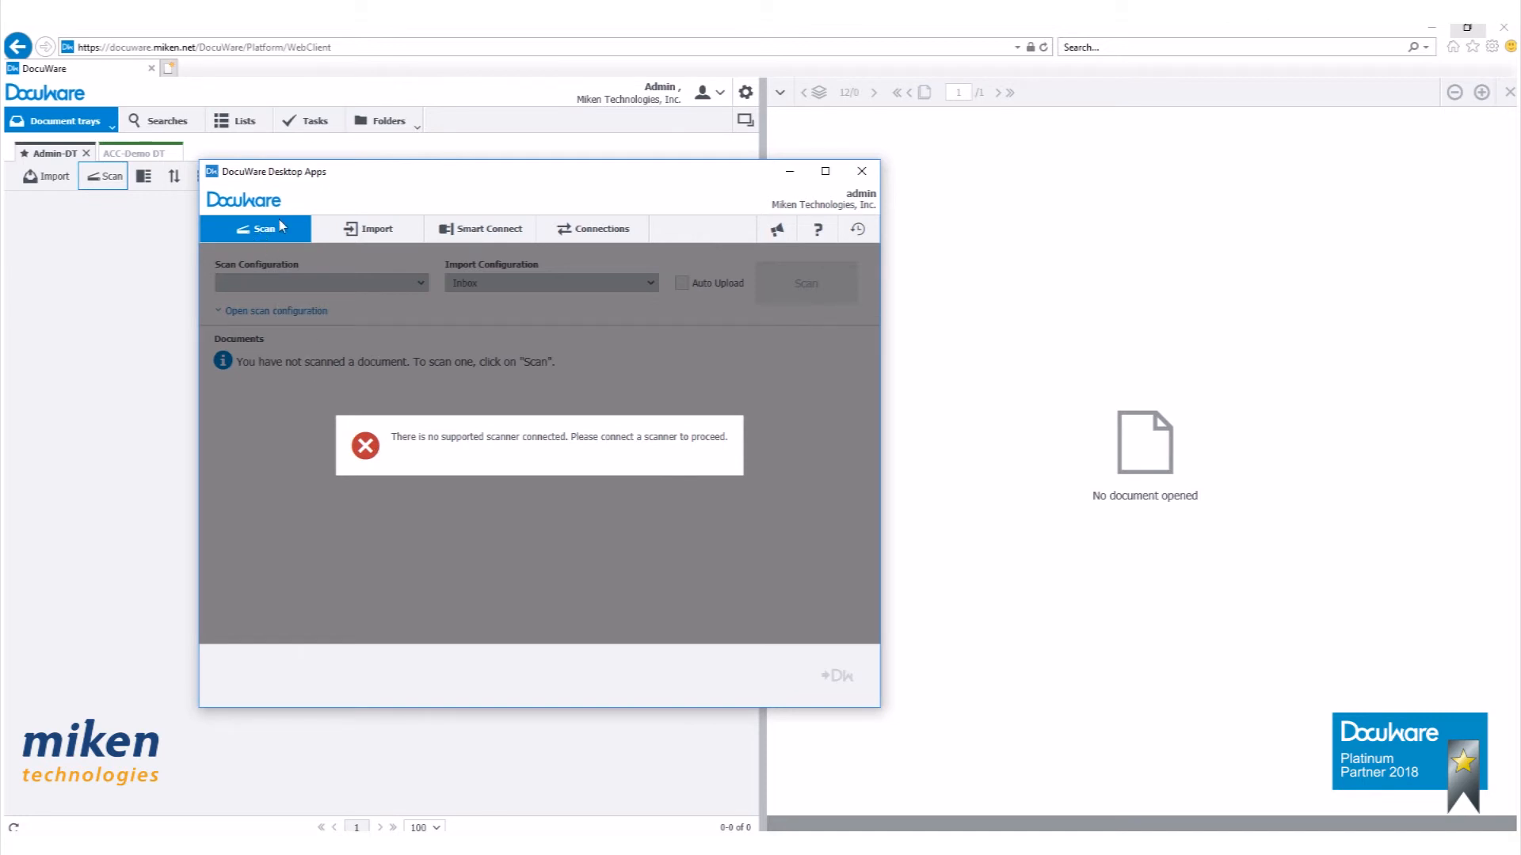
{"action": "left_click", "coordinate": [363, 230]}
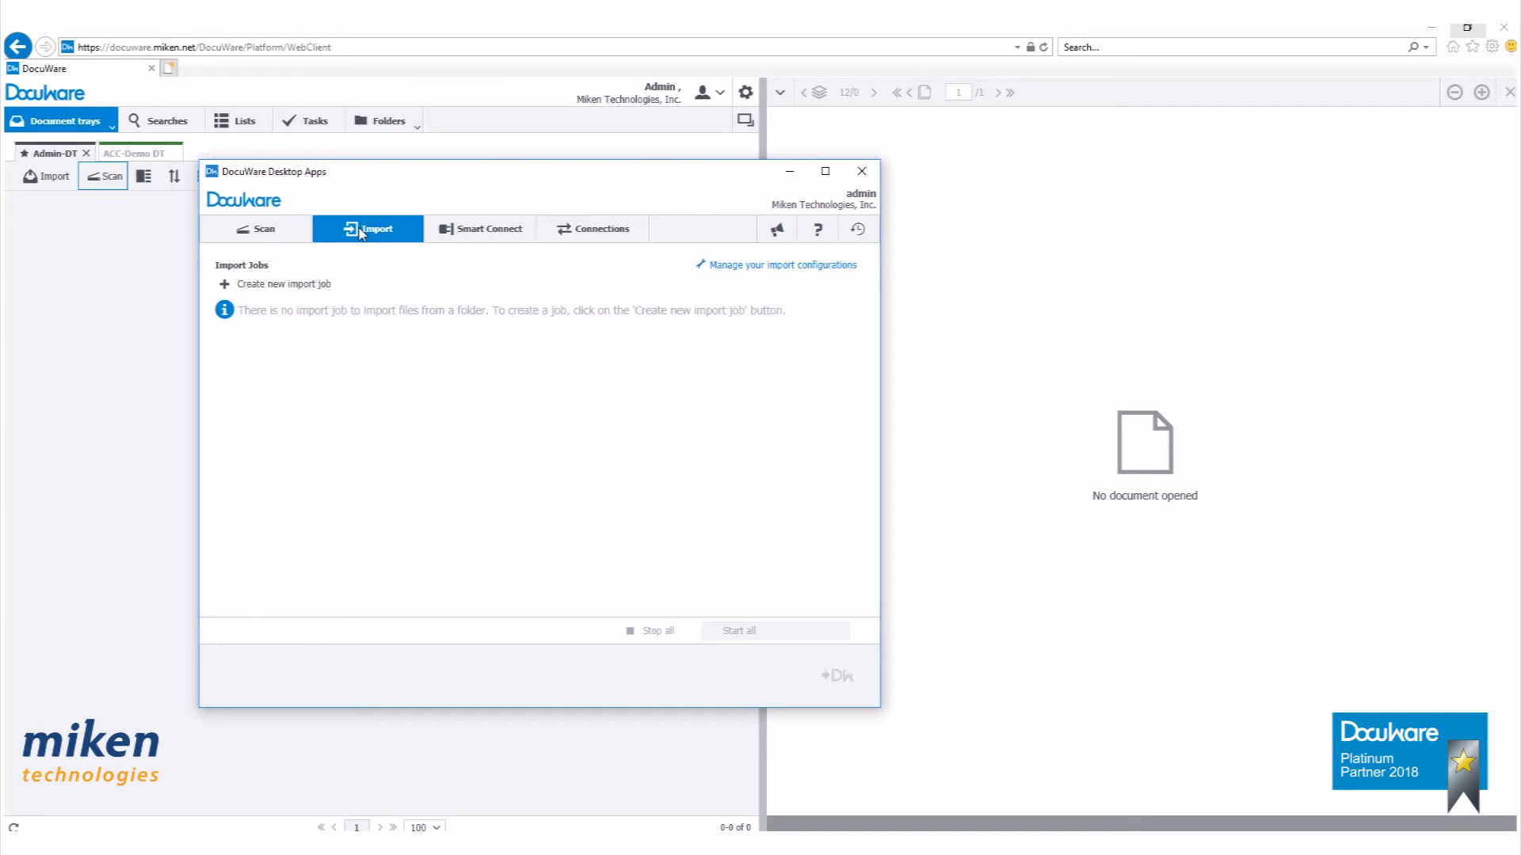
{"action": "left_click", "coordinate": [252, 286]}
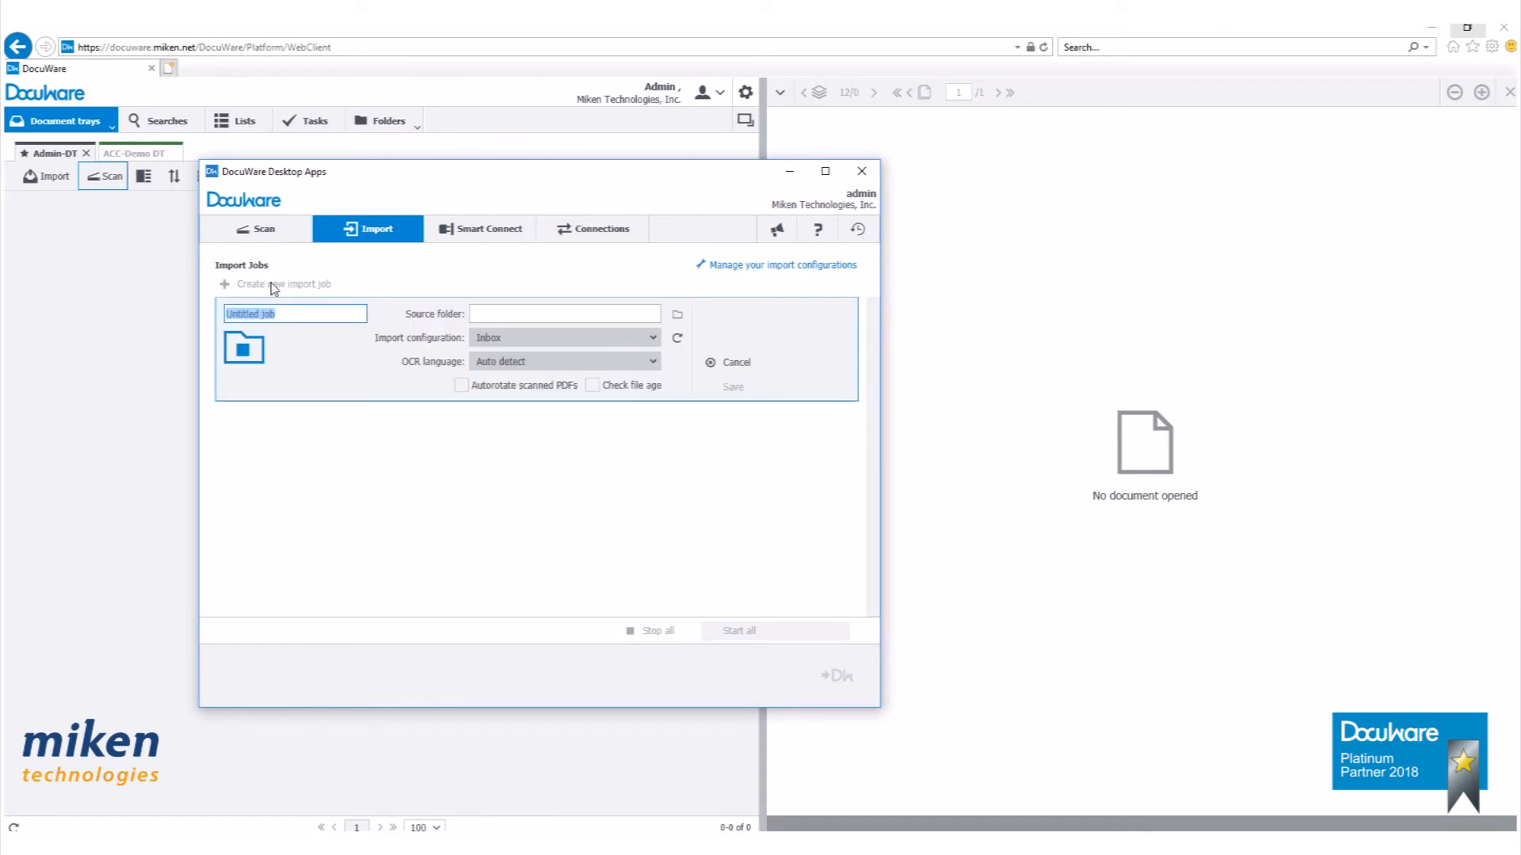
{"action": "type", "text": "Packing Lists"}
{"action": "left_click", "coordinate": [481, 311]}
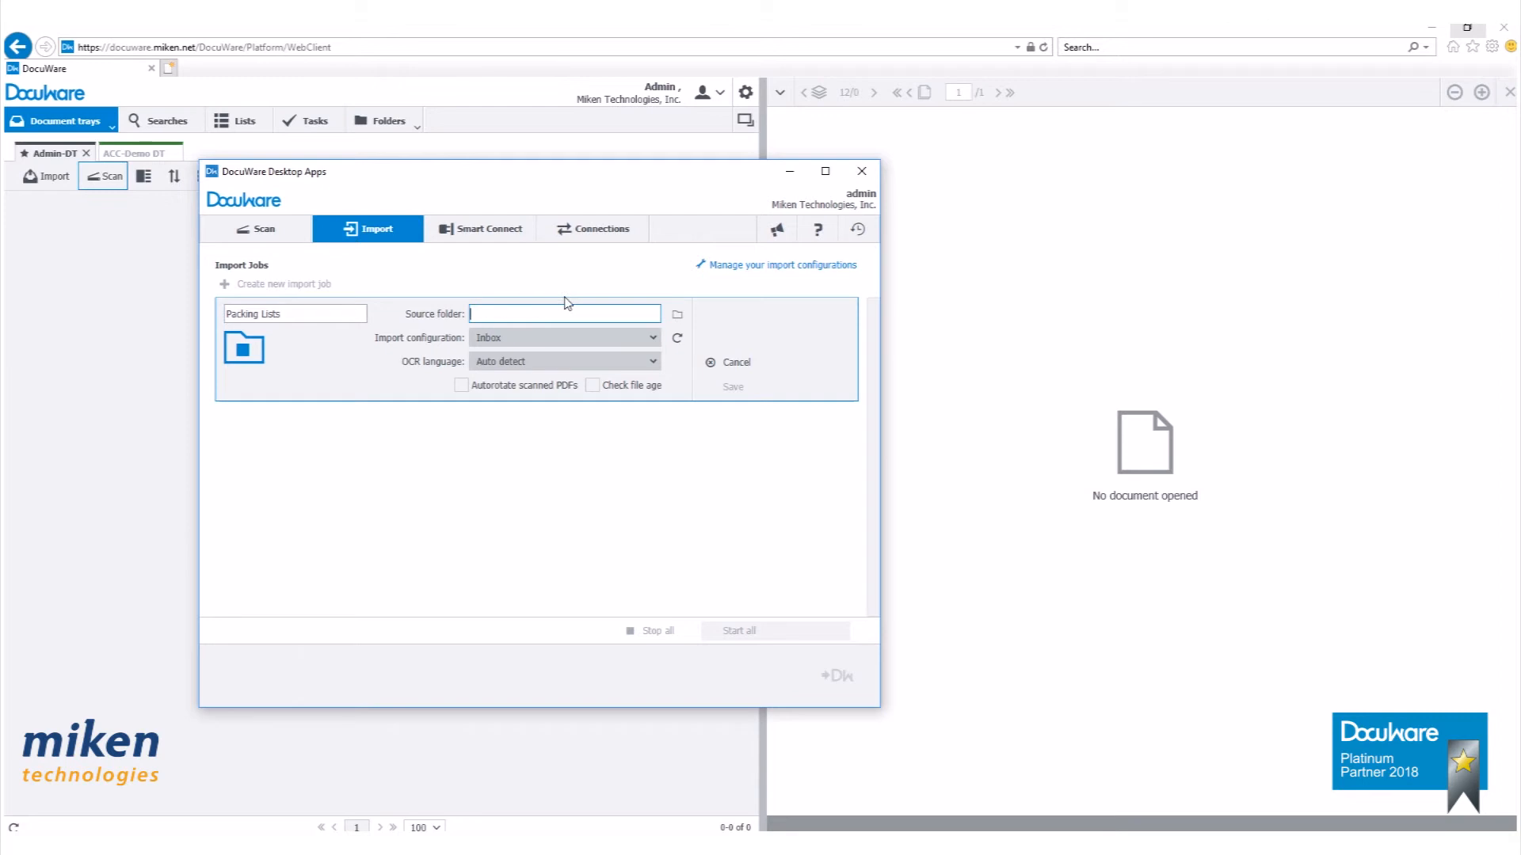
{"action": "left_click", "coordinate": [677, 314]}
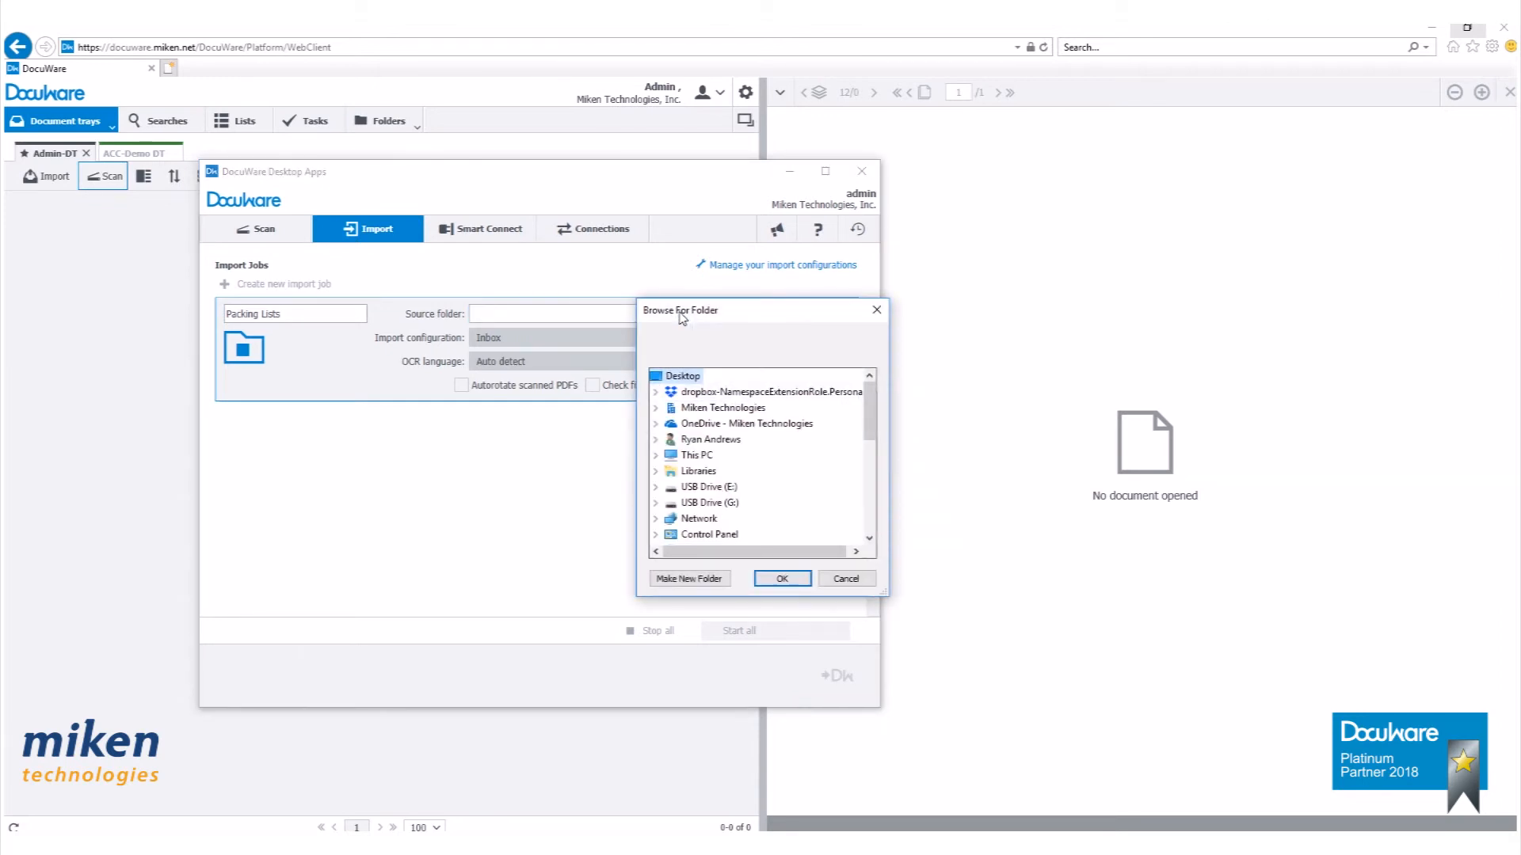
{"action": "left_click_drag", "start_coordinate": [869, 411], "coordinate": [868, 474]}
{"action": "left_click", "coordinate": [846, 579]}
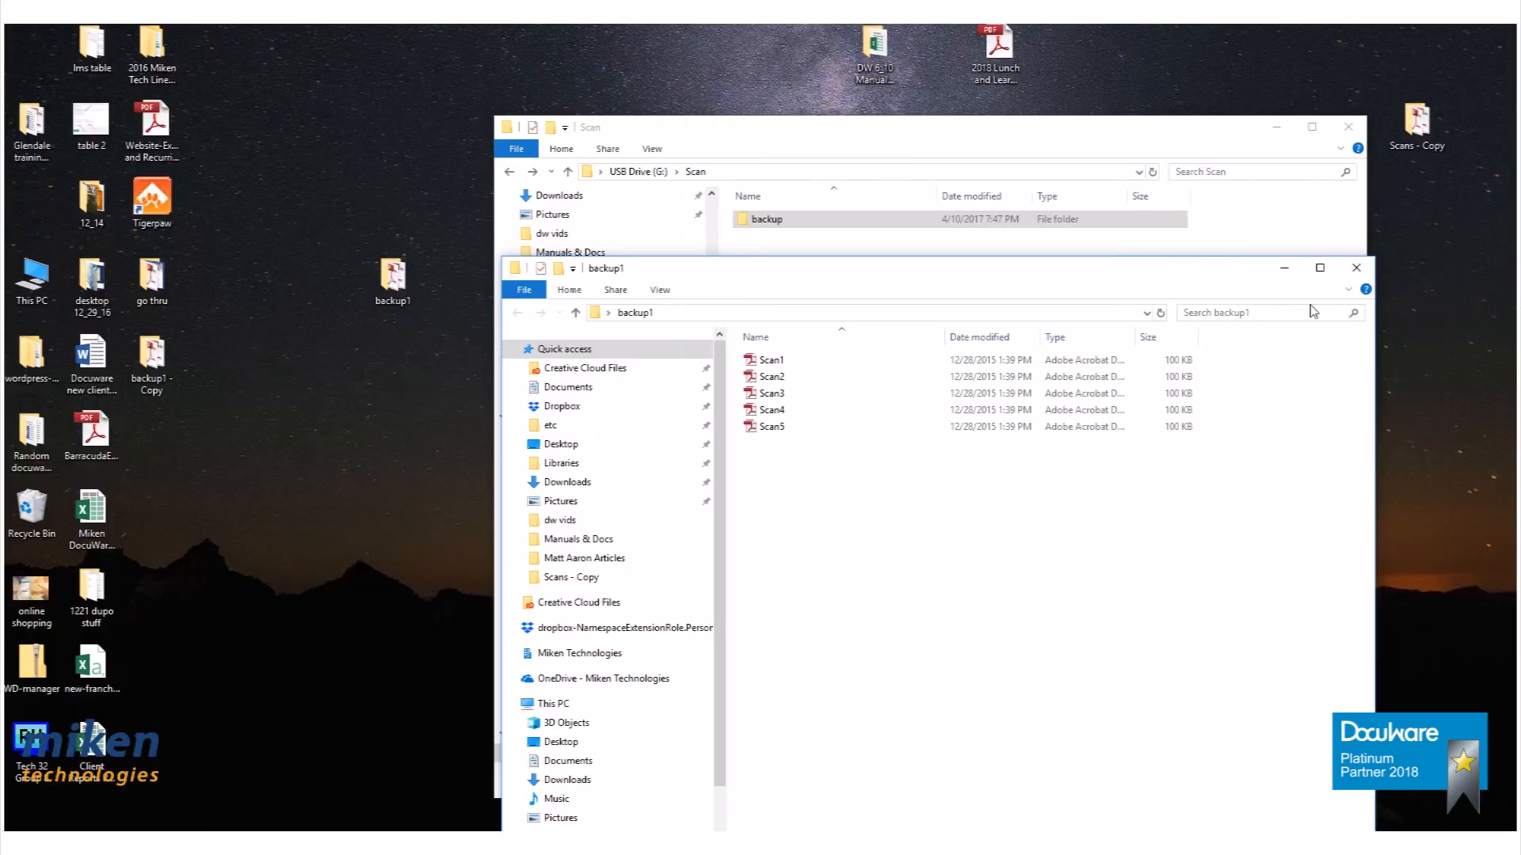
Step: Switch to File Explorer, close the backup1 folder and copy the backup folder from USB Drive (G:) > Scan to the desktop
{"action": "left_click", "coordinate": [1356, 267]}
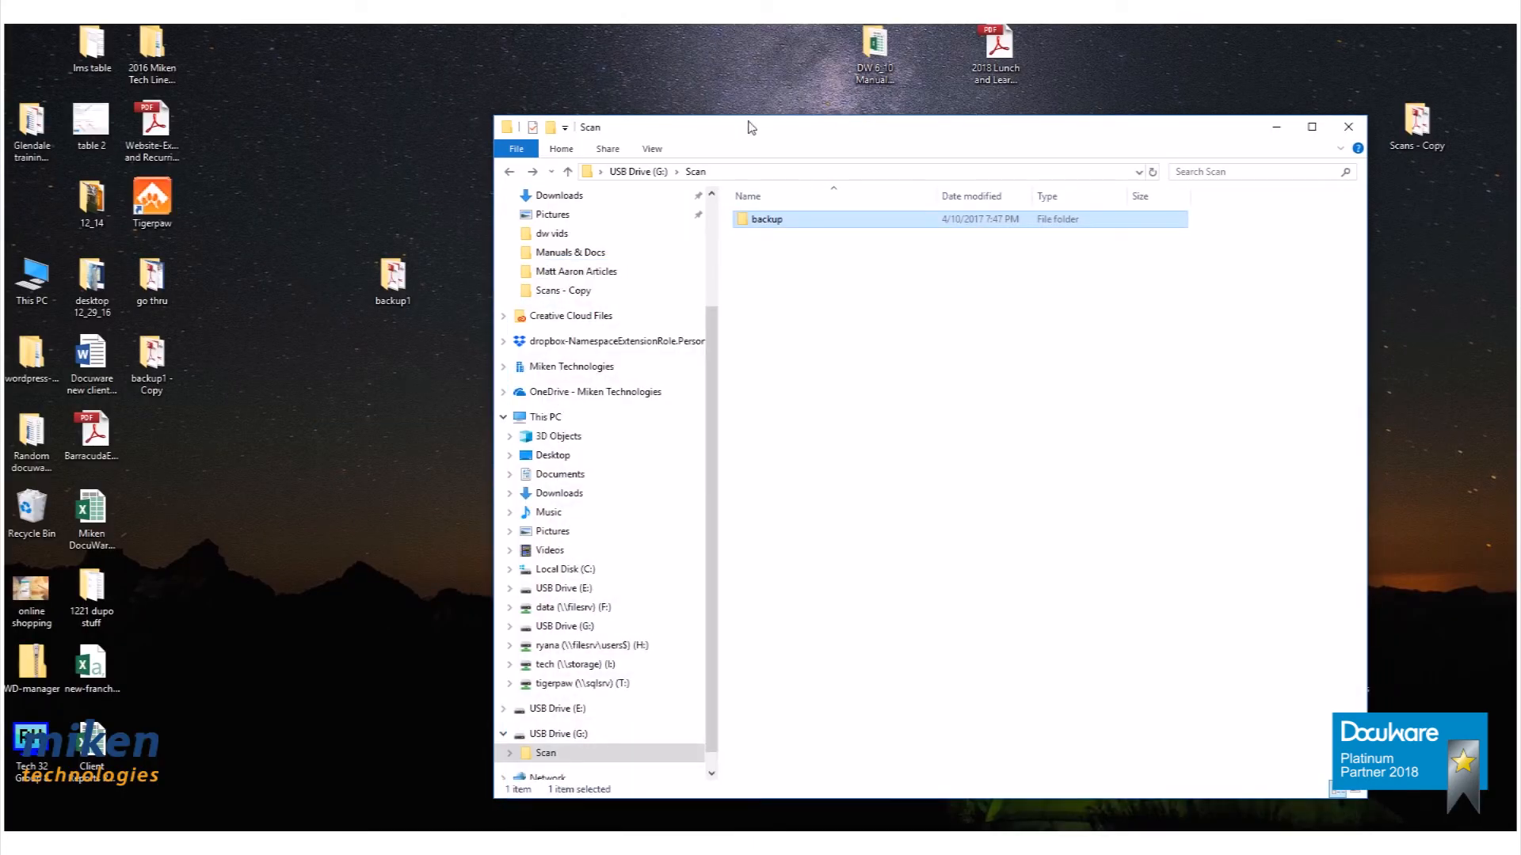
{"action": "left_click_drag", "start_coordinate": [735, 131], "coordinate": [760, 122]}
{"action": "left_click_drag", "start_coordinate": [809, 218], "coordinate": [277, 360]}
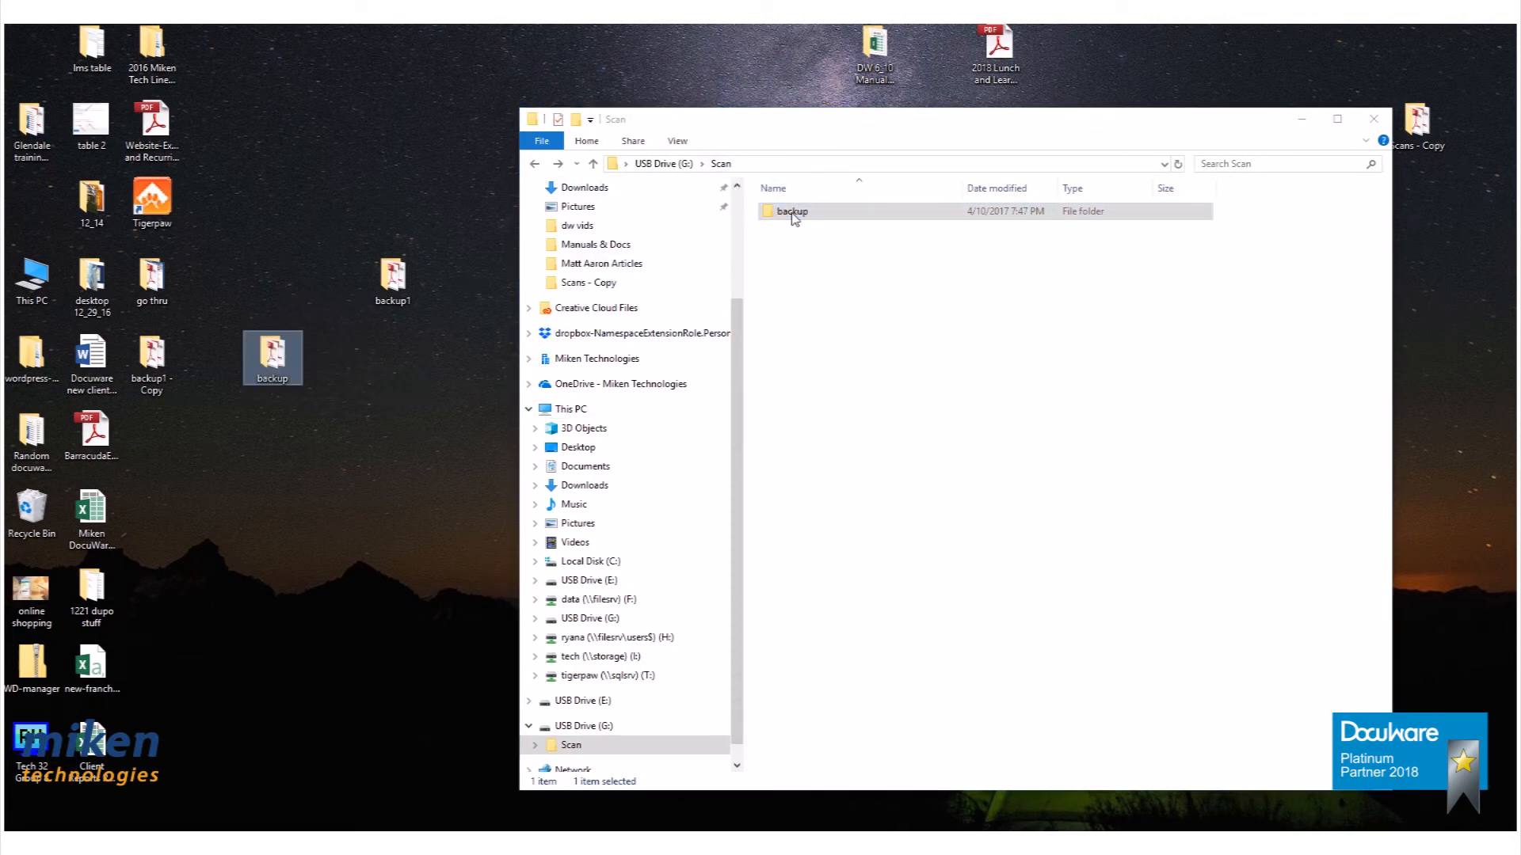
Step: Permanently delete the backup folder from the Scan folder on USB Drive (G:) and close that folder window
{"action": "right_click", "coordinate": [794, 210]}
{"action": "left_click", "coordinate": [911, 610]}
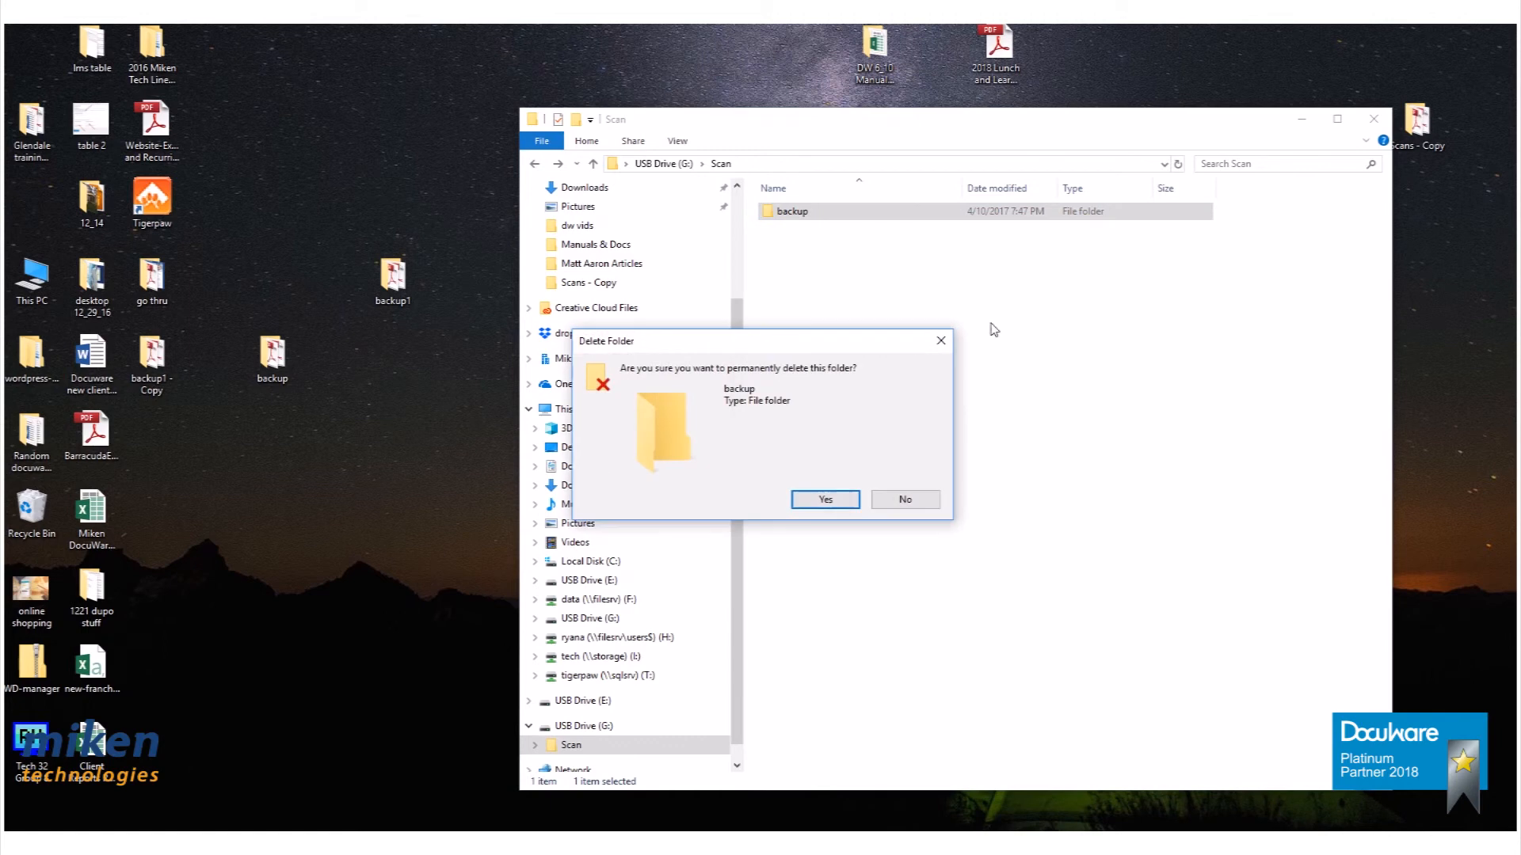
{"action": "left_click", "coordinate": [825, 499]}
{"action": "left_click_drag", "start_coordinate": [782, 137], "coordinate": [673, 155]}
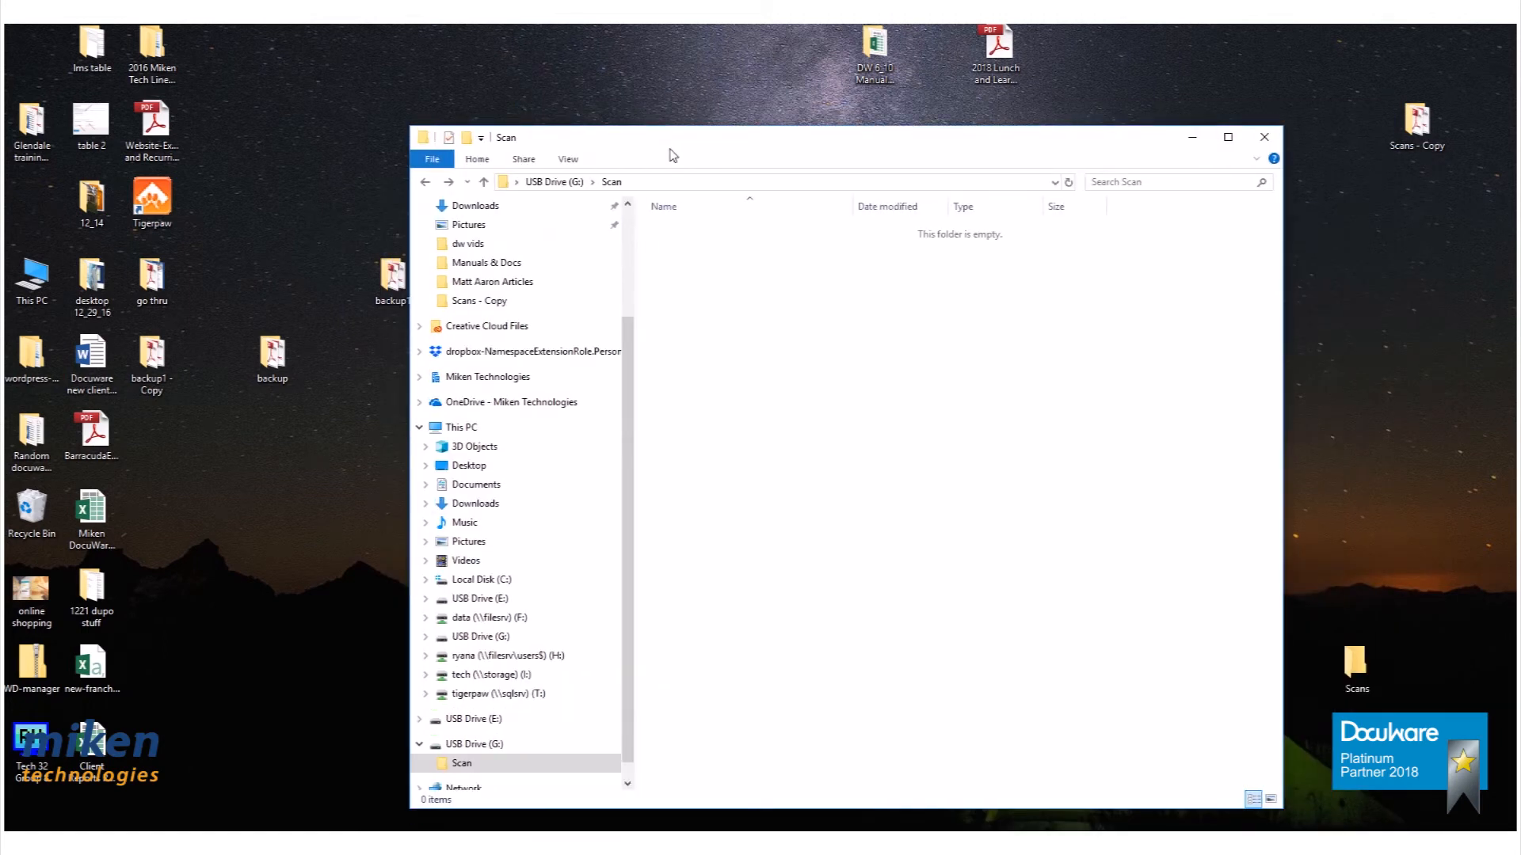
{"action": "left_click", "coordinate": [1264, 137]}
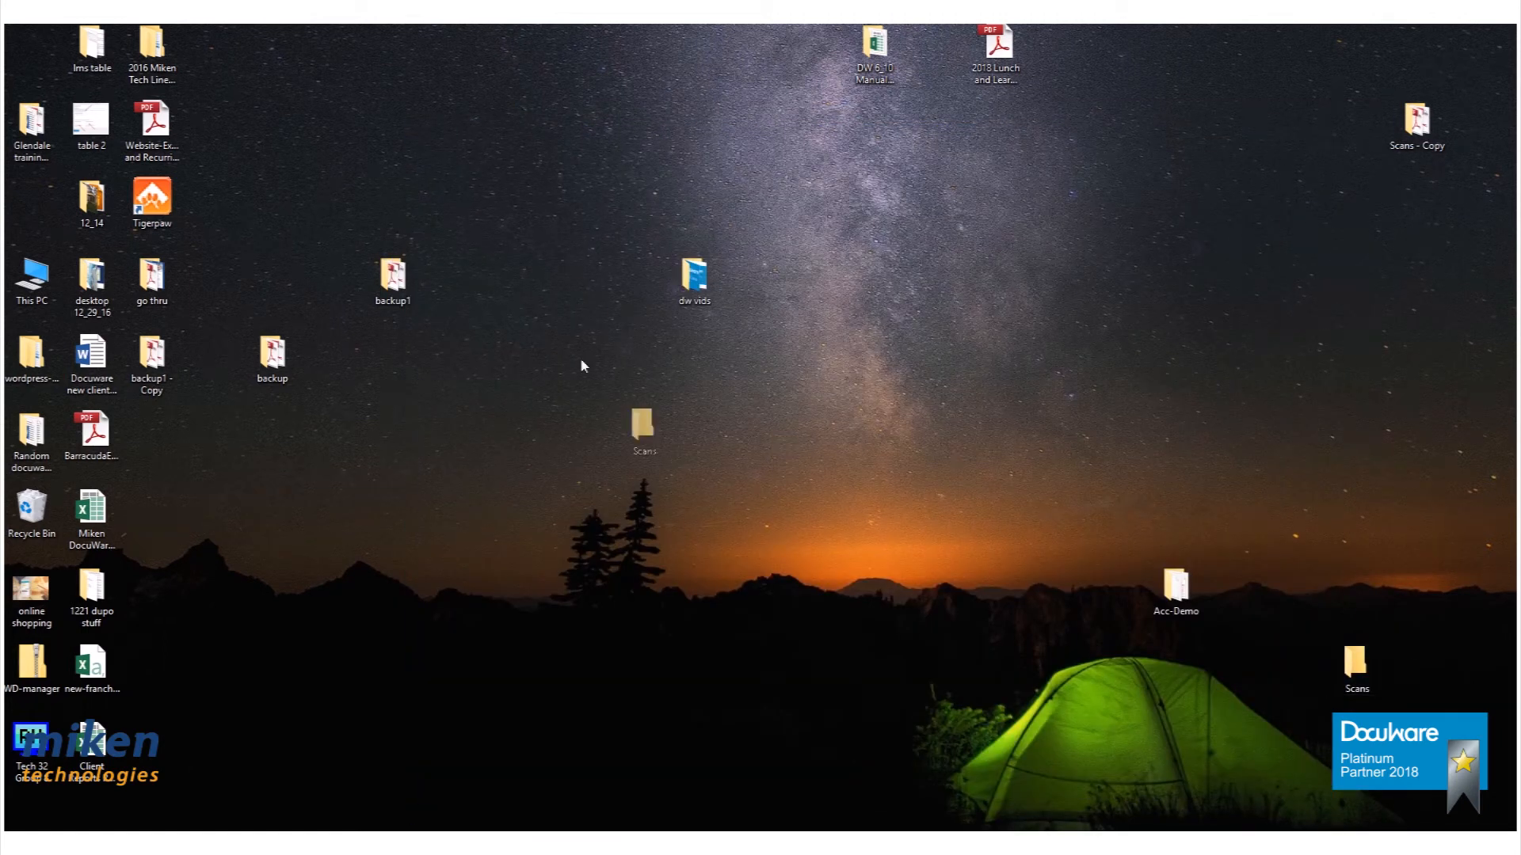
Step: Move the Scans folder to a free spot higher on the desktop and open it
{"action": "left_click_drag", "start_coordinate": [642, 432], "coordinate": [564, 161]}
{"action": "double_click", "coordinate": [565, 158]}
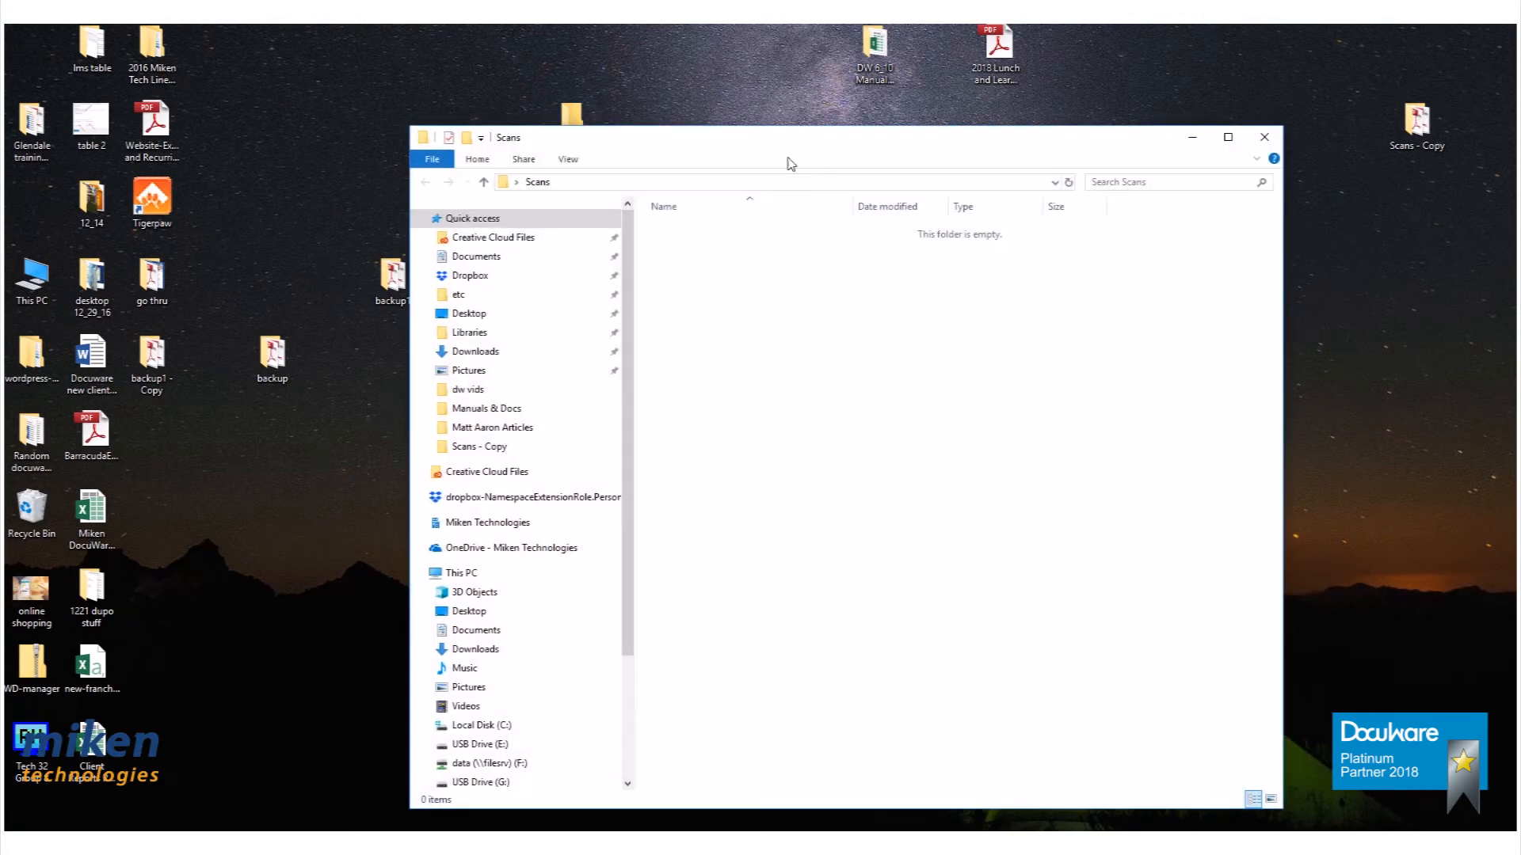
{"action": "left_click_drag", "start_coordinate": [781, 141], "coordinate": [843, 105]}
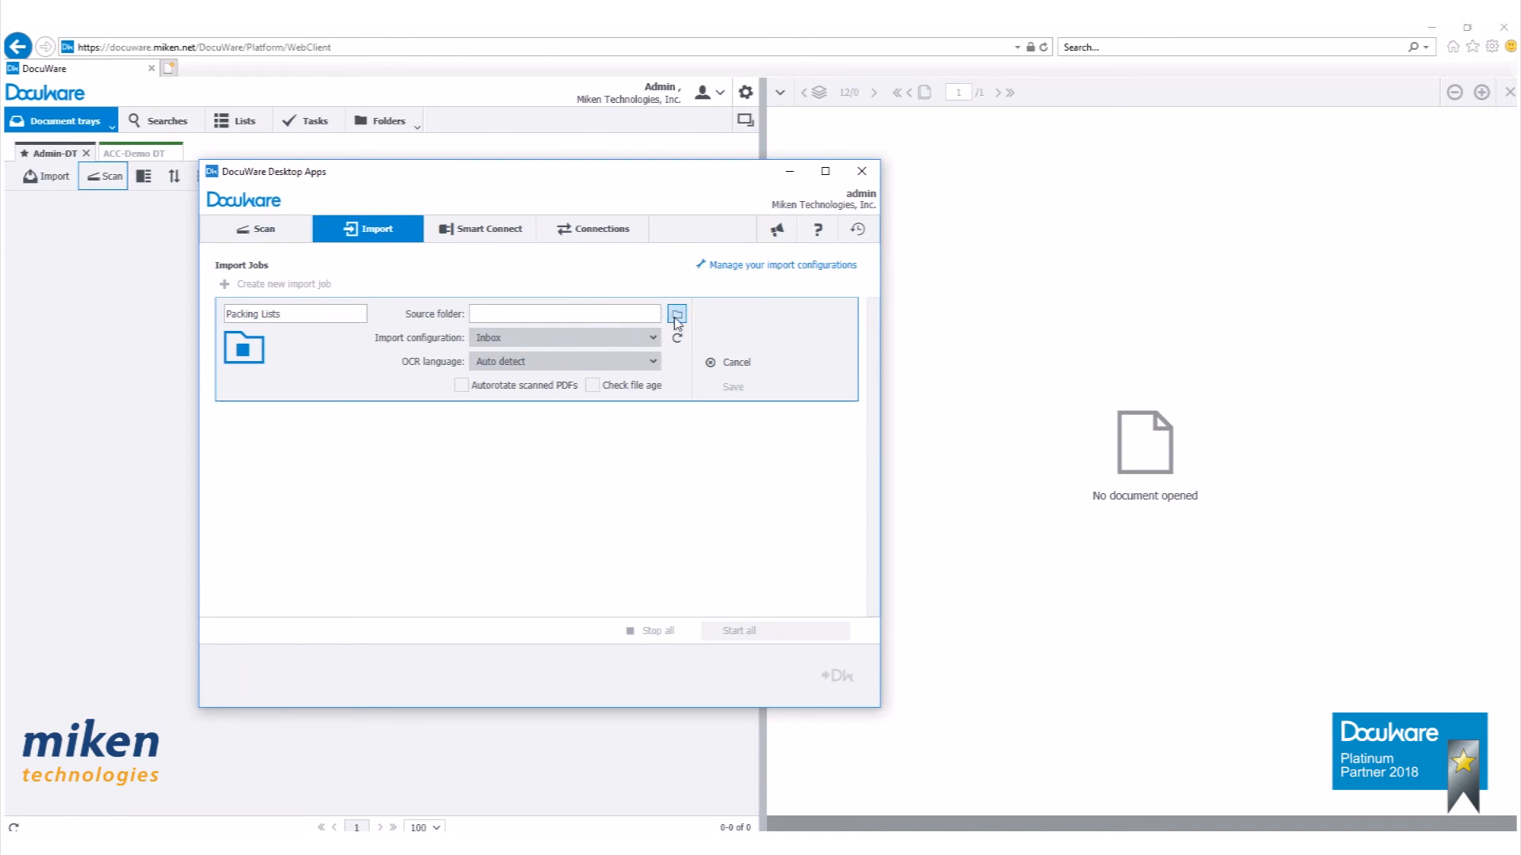
Step: Return to DocuWare Desktop Apps and set the Packing Lists job's source folder to the desktop folder Scans
{"action": "left_click", "coordinate": [673, 315]}
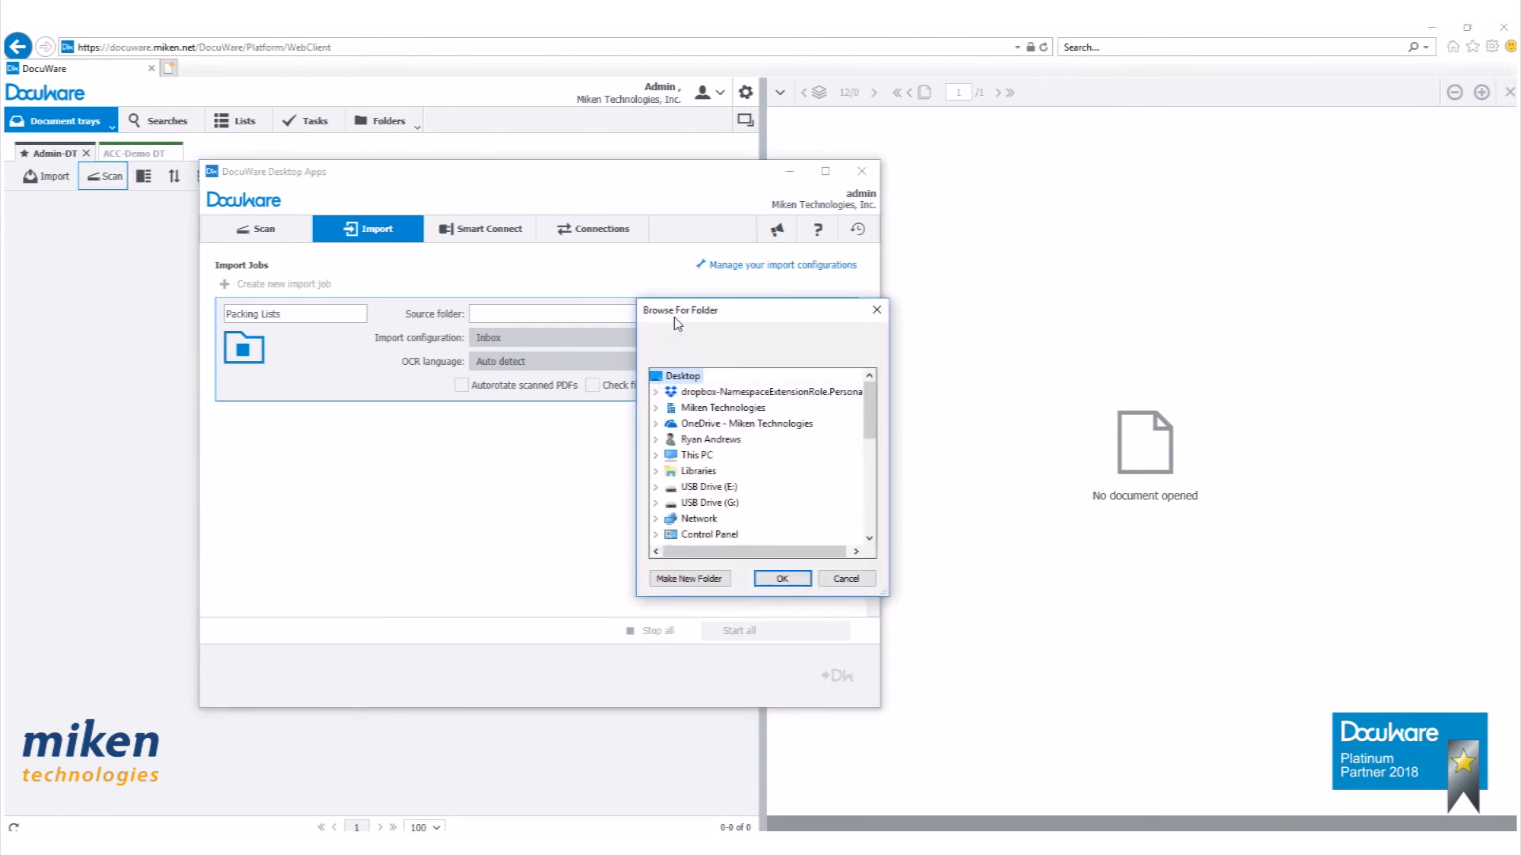
{"action": "scroll", "coordinate": [870, 544], "scroll_direction": "down", "scroll_amount": 3}
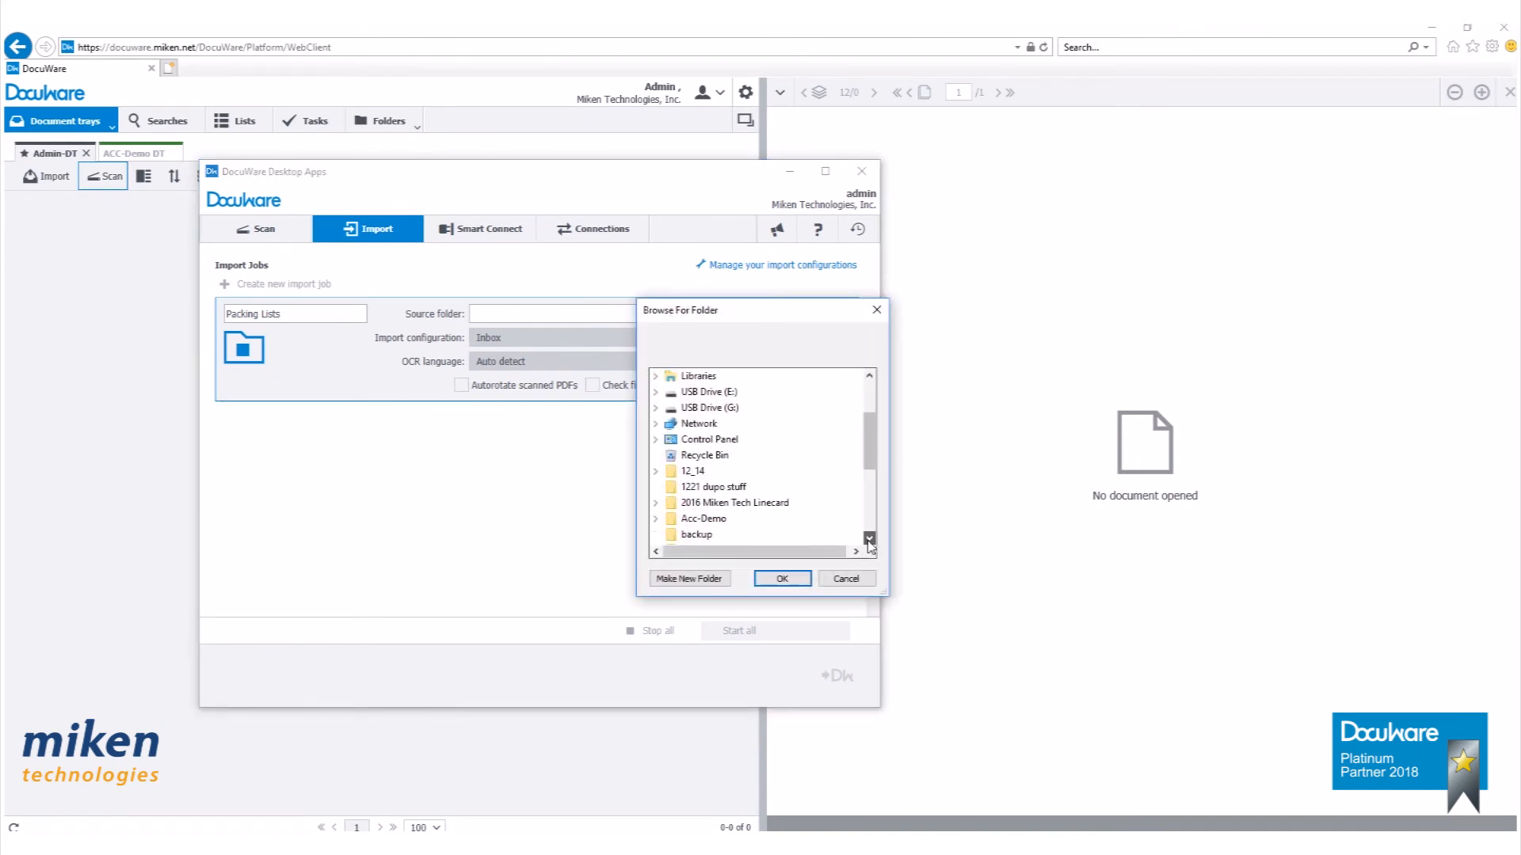
{"action": "scroll", "coordinate": [870, 543], "scroll_direction": "down", "scroll_amount": 3}
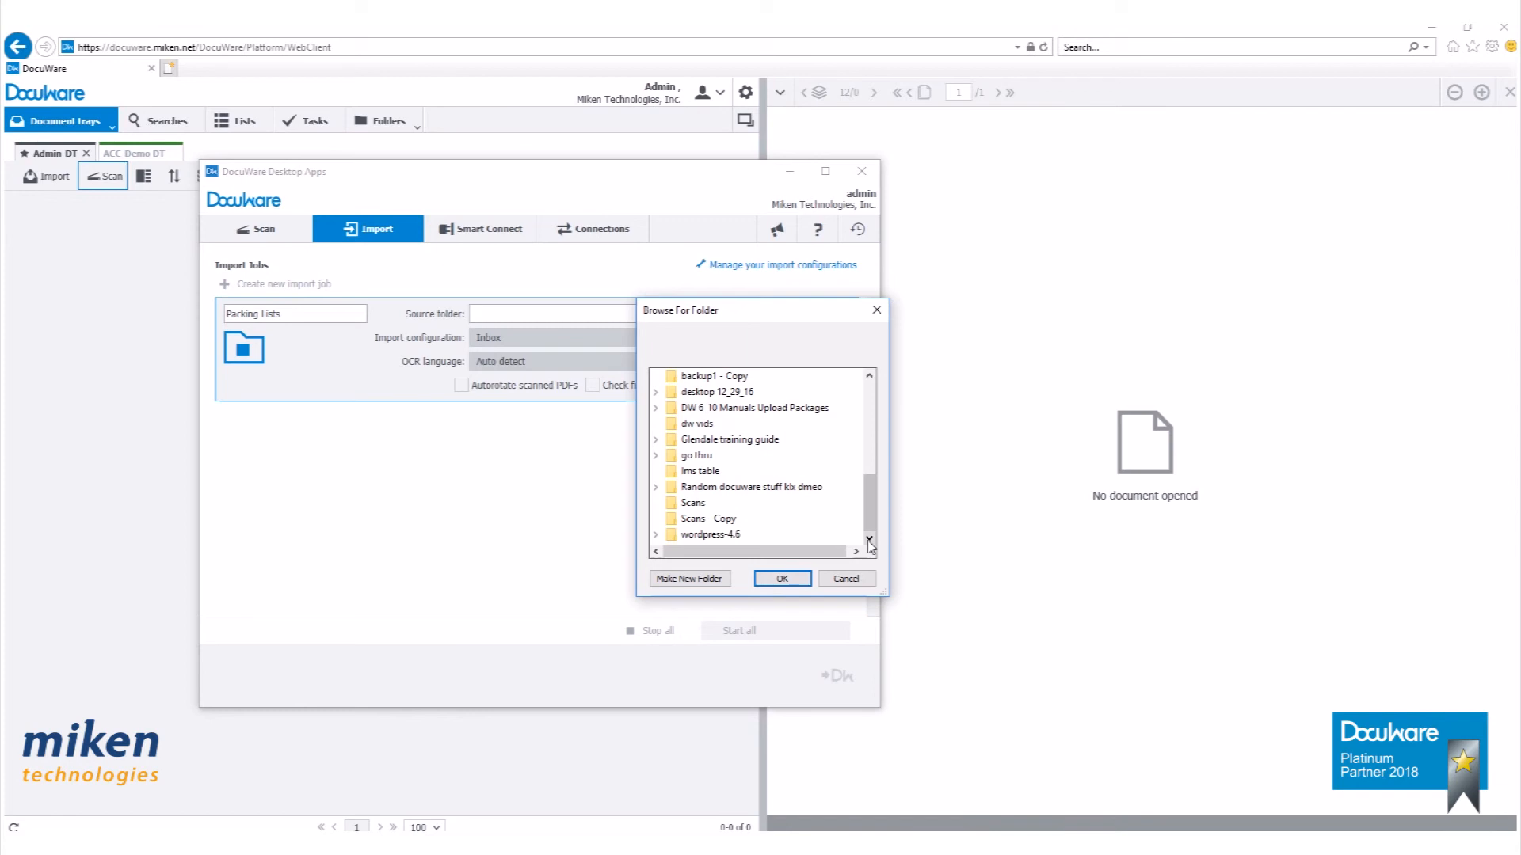
{"action": "left_click", "coordinate": [701, 503]}
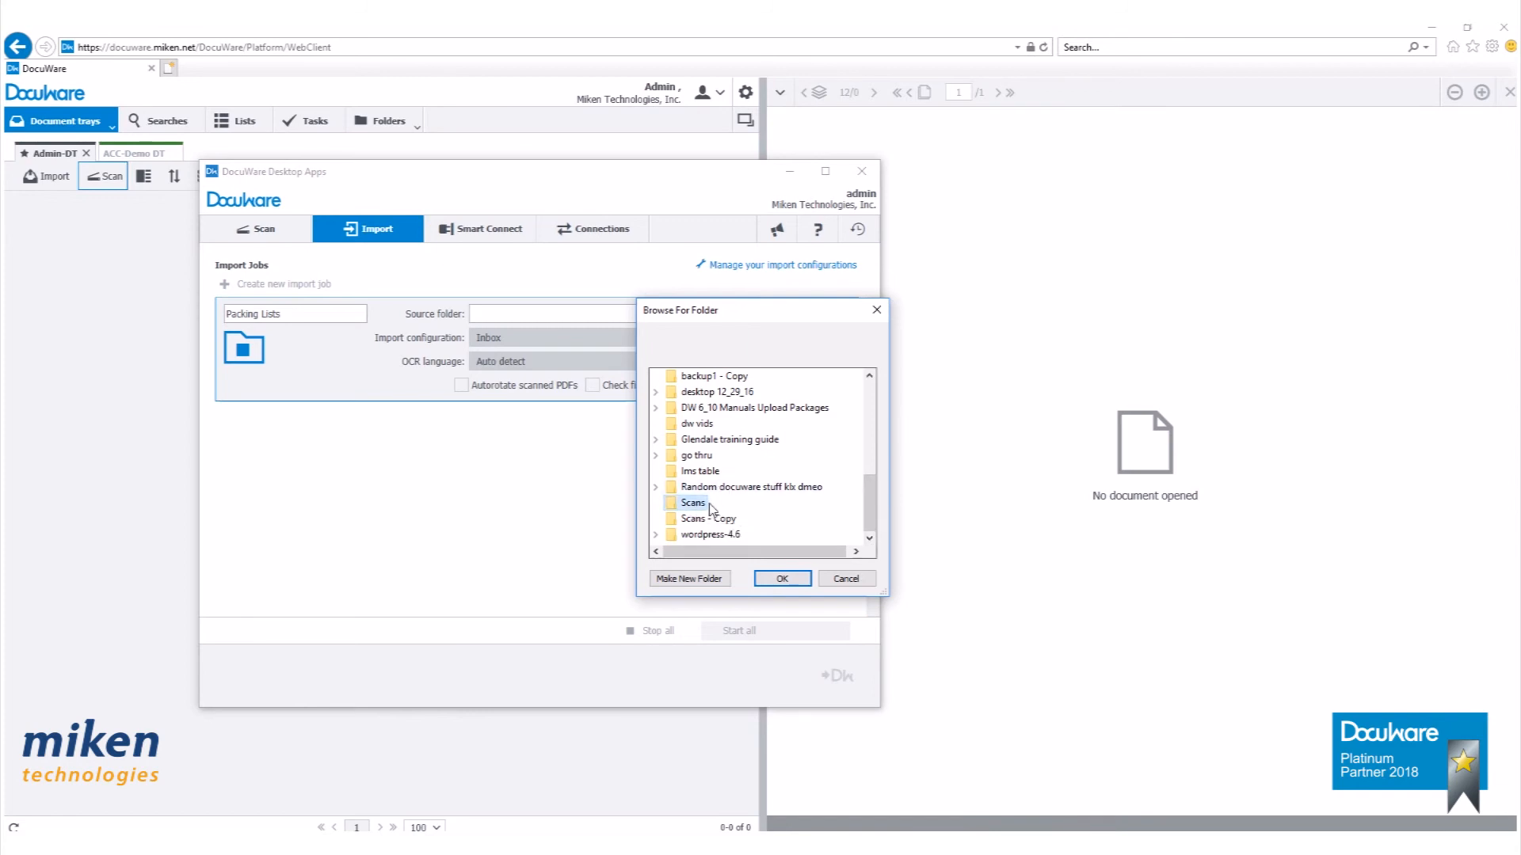
{"action": "left_click", "coordinate": [782, 579]}
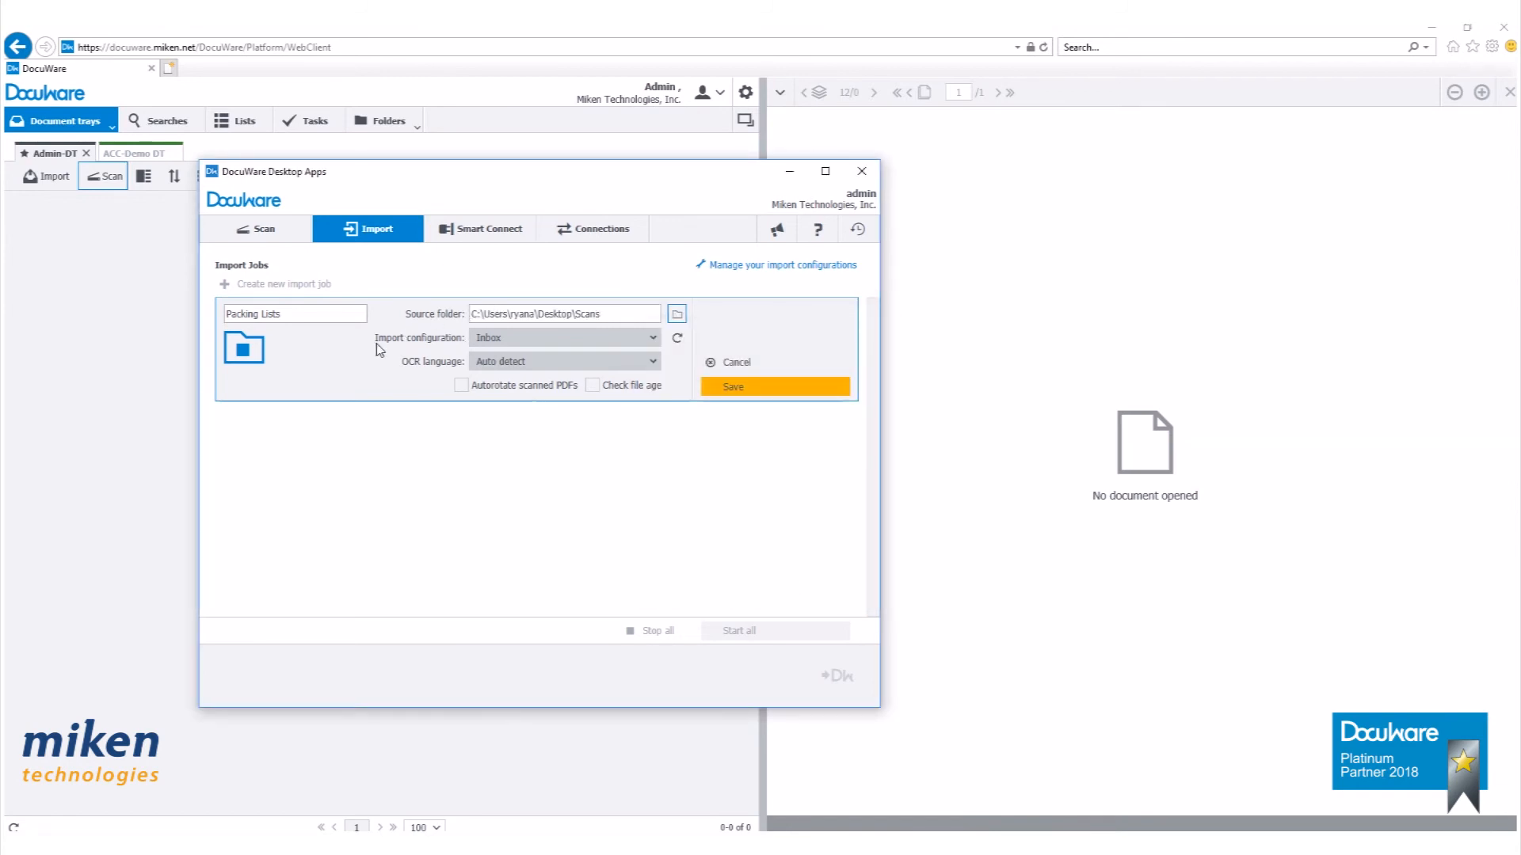
Step: Assign the Incoming Packing Lists import configuration, enable Autorotate scanned PDFs and Check file age, and save the job
{"action": "left_click", "coordinate": [658, 342]}
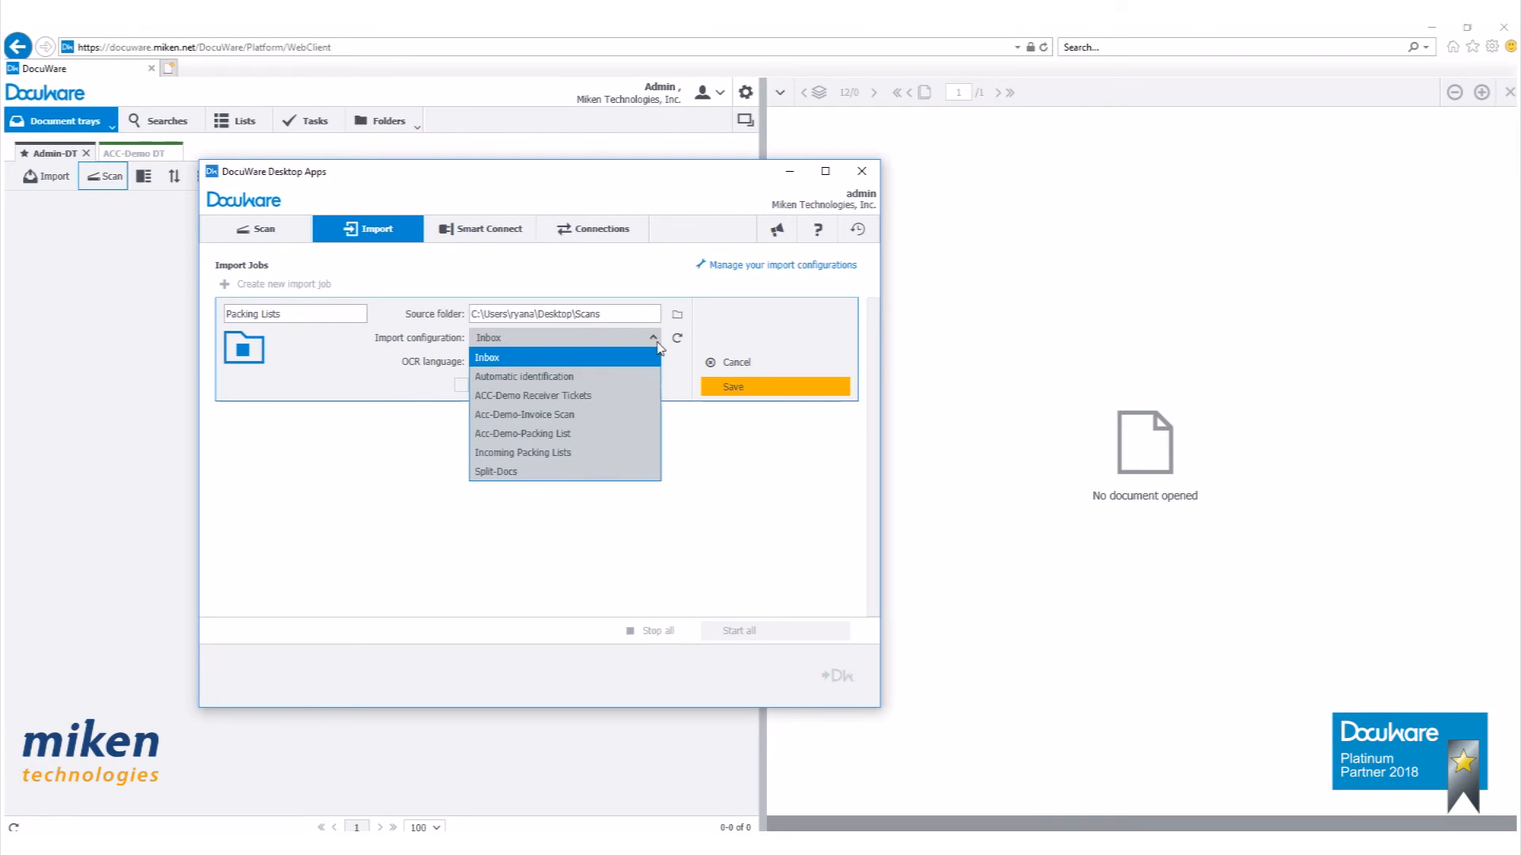
{"action": "left_click", "coordinate": [537, 454]}
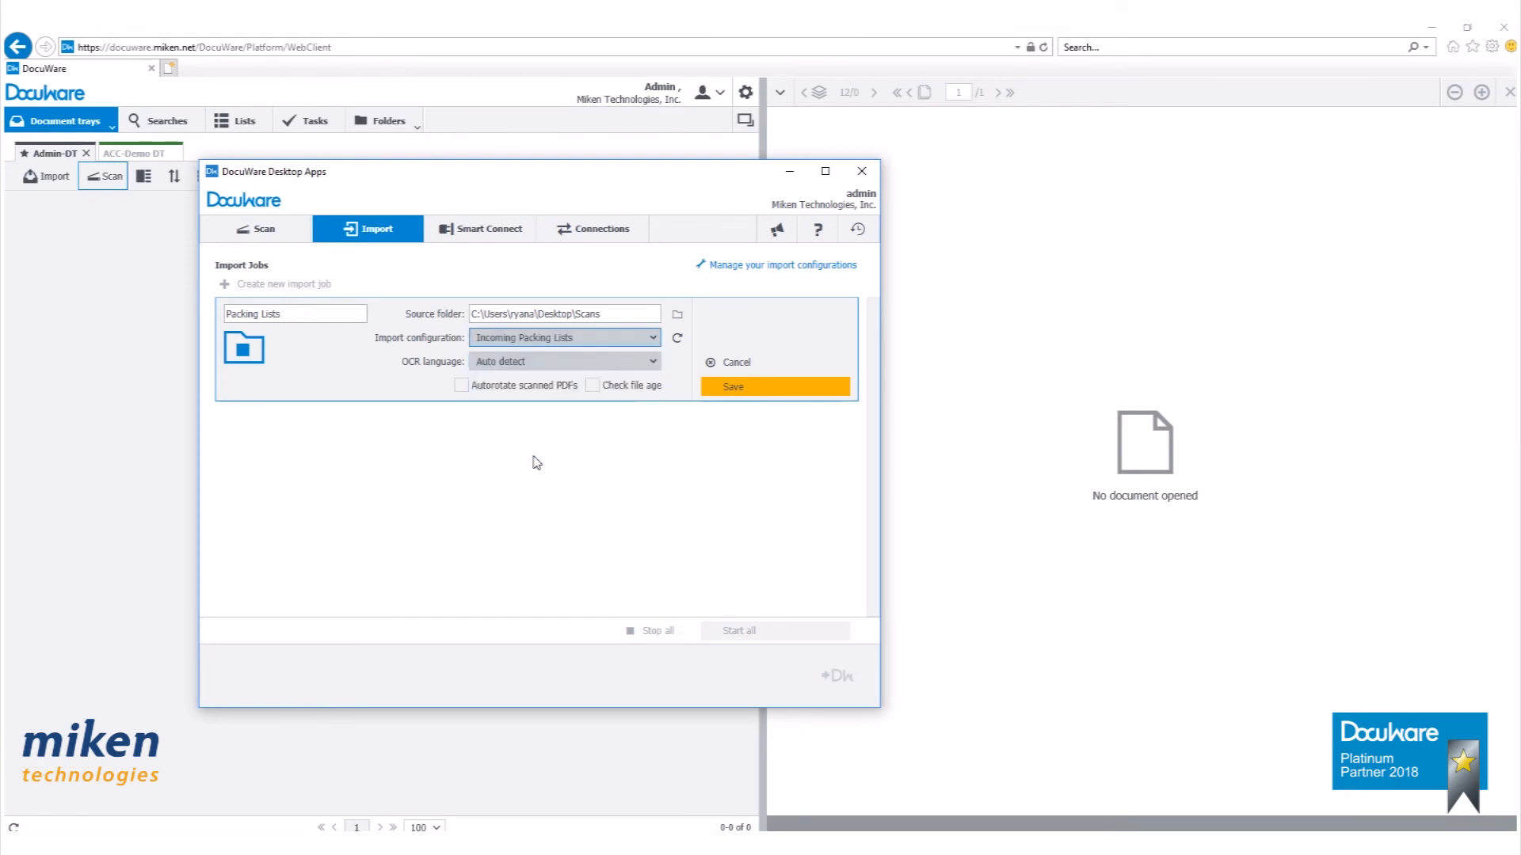
{"action": "left_click", "coordinate": [461, 386]}
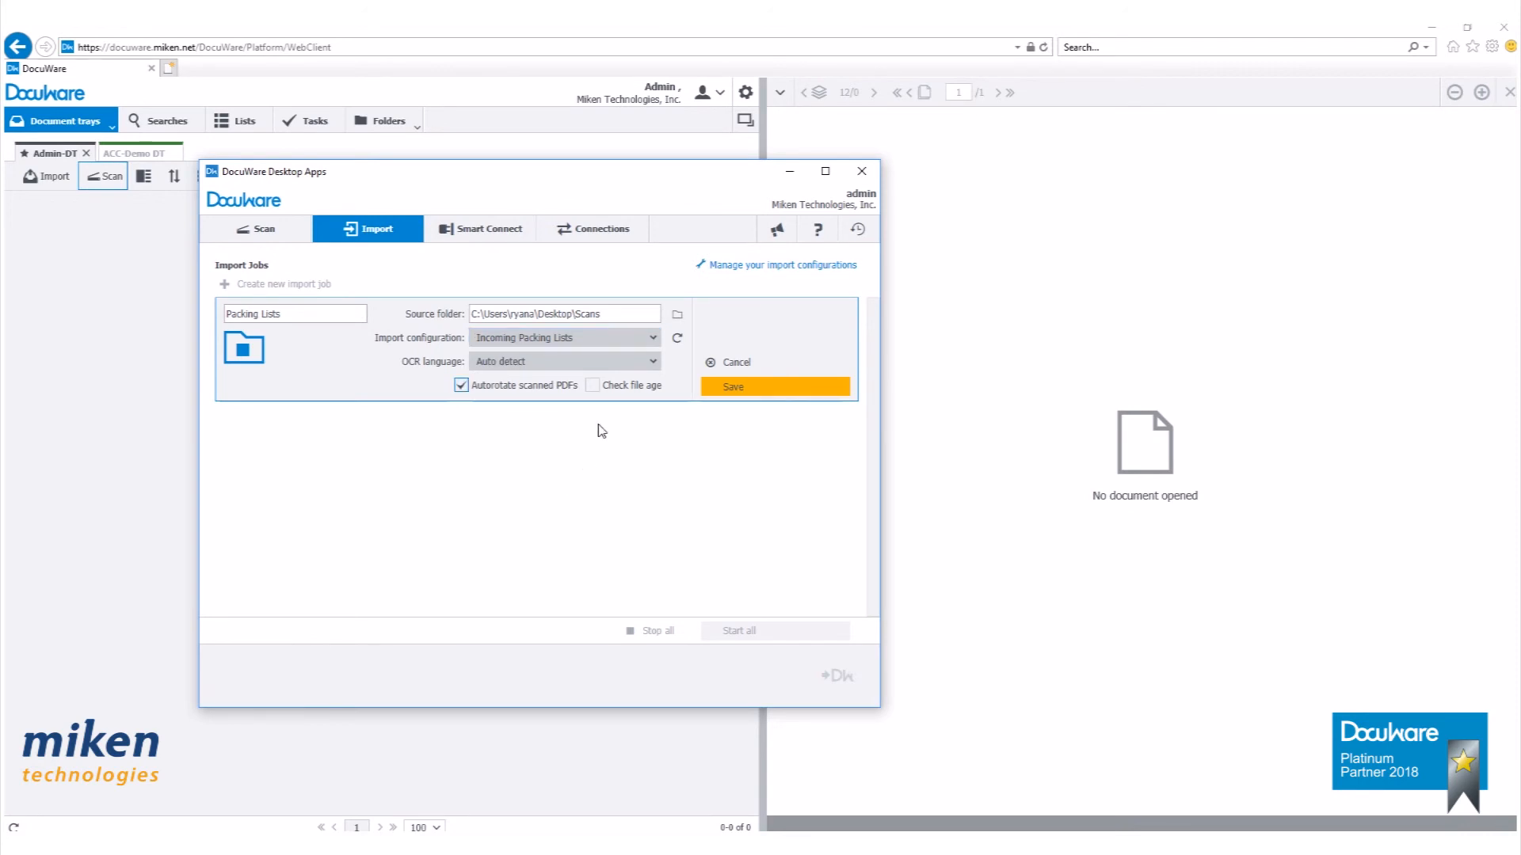
{"action": "left_click", "coordinate": [592, 385]}
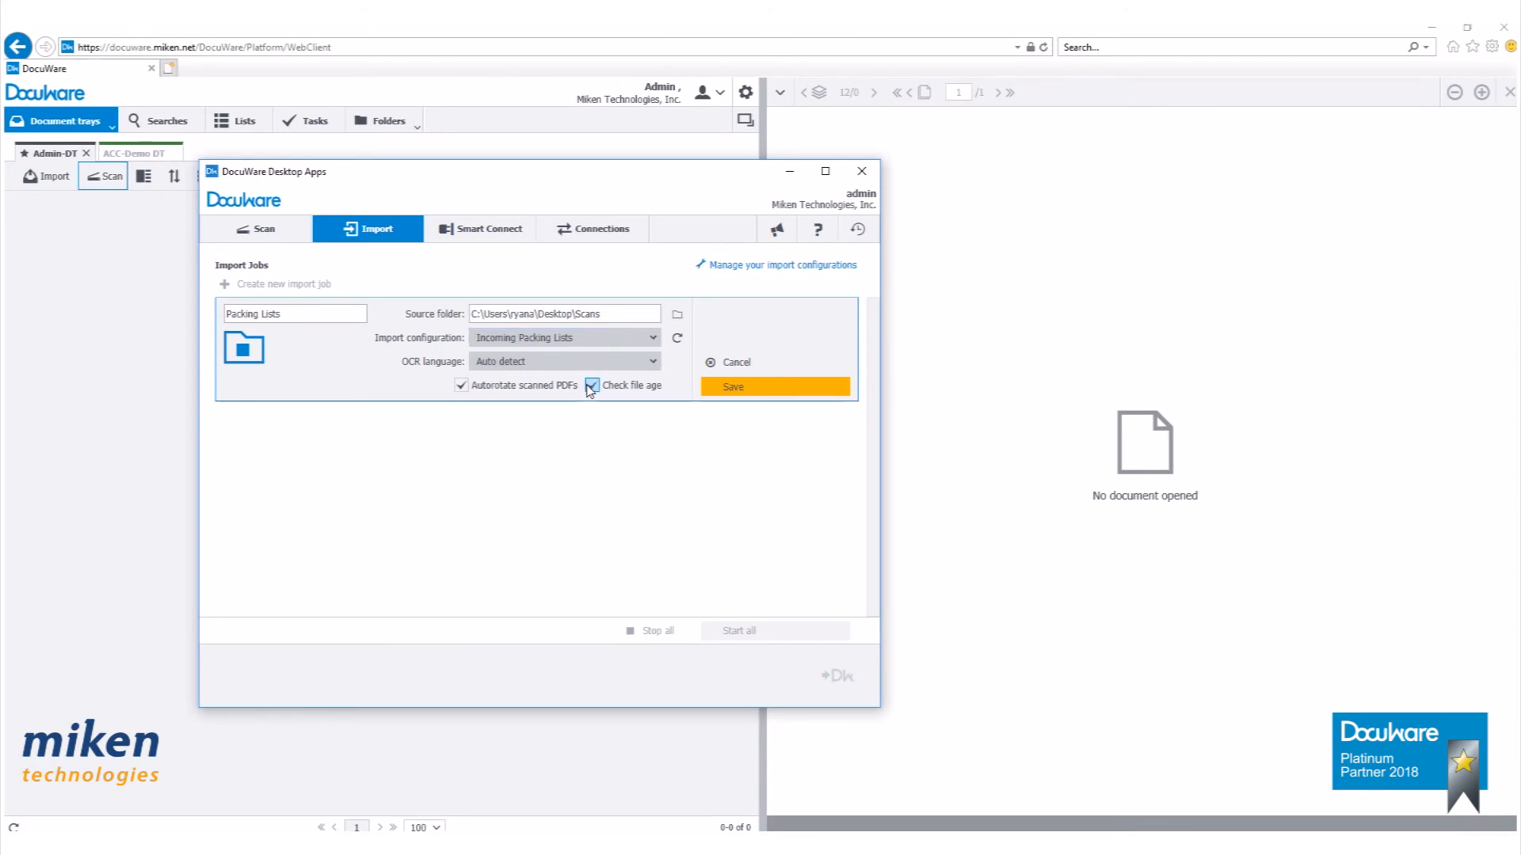
{"action": "left_click", "coordinate": [728, 388]}
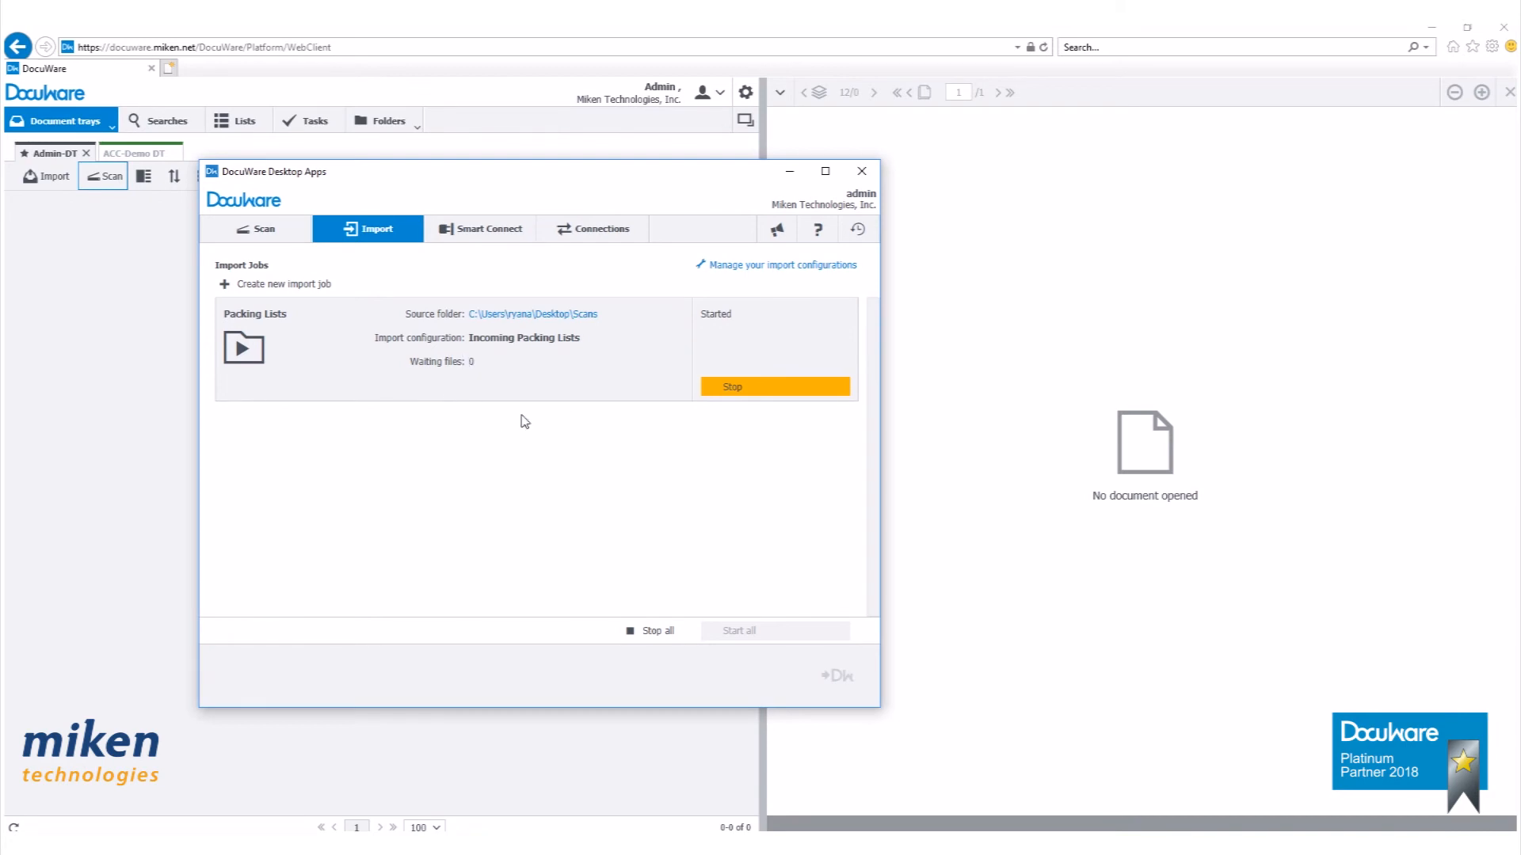
Step: Minimize the DocuWare windows and put Scan1 through Scan5 from the desktop's backup folder into the Scans folder
{"action": "left_click", "coordinate": [789, 171]}
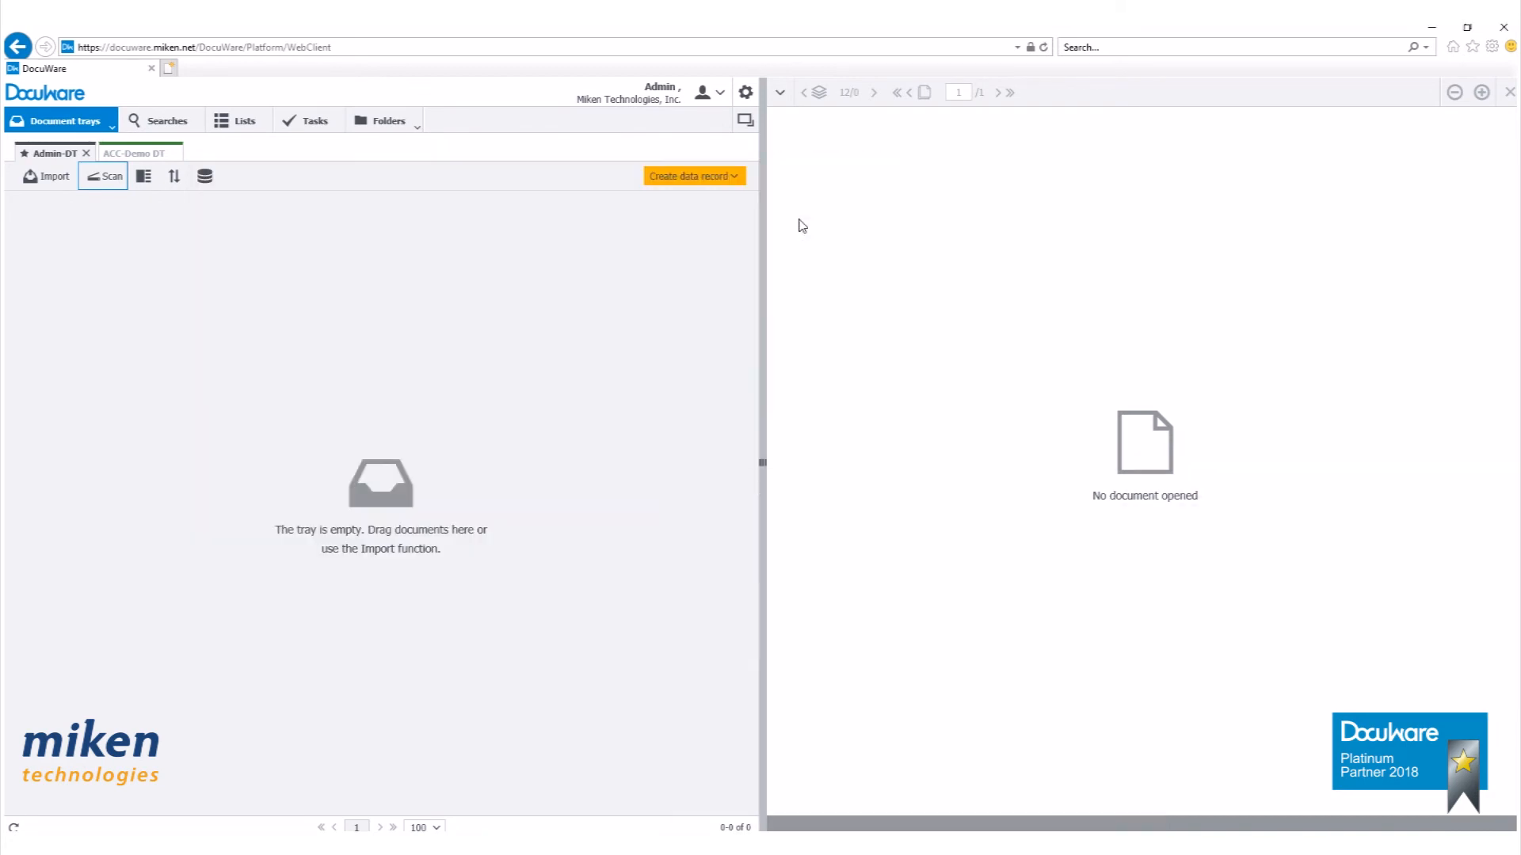
{"action": "left_click", "coordinate": [1431, 27]}
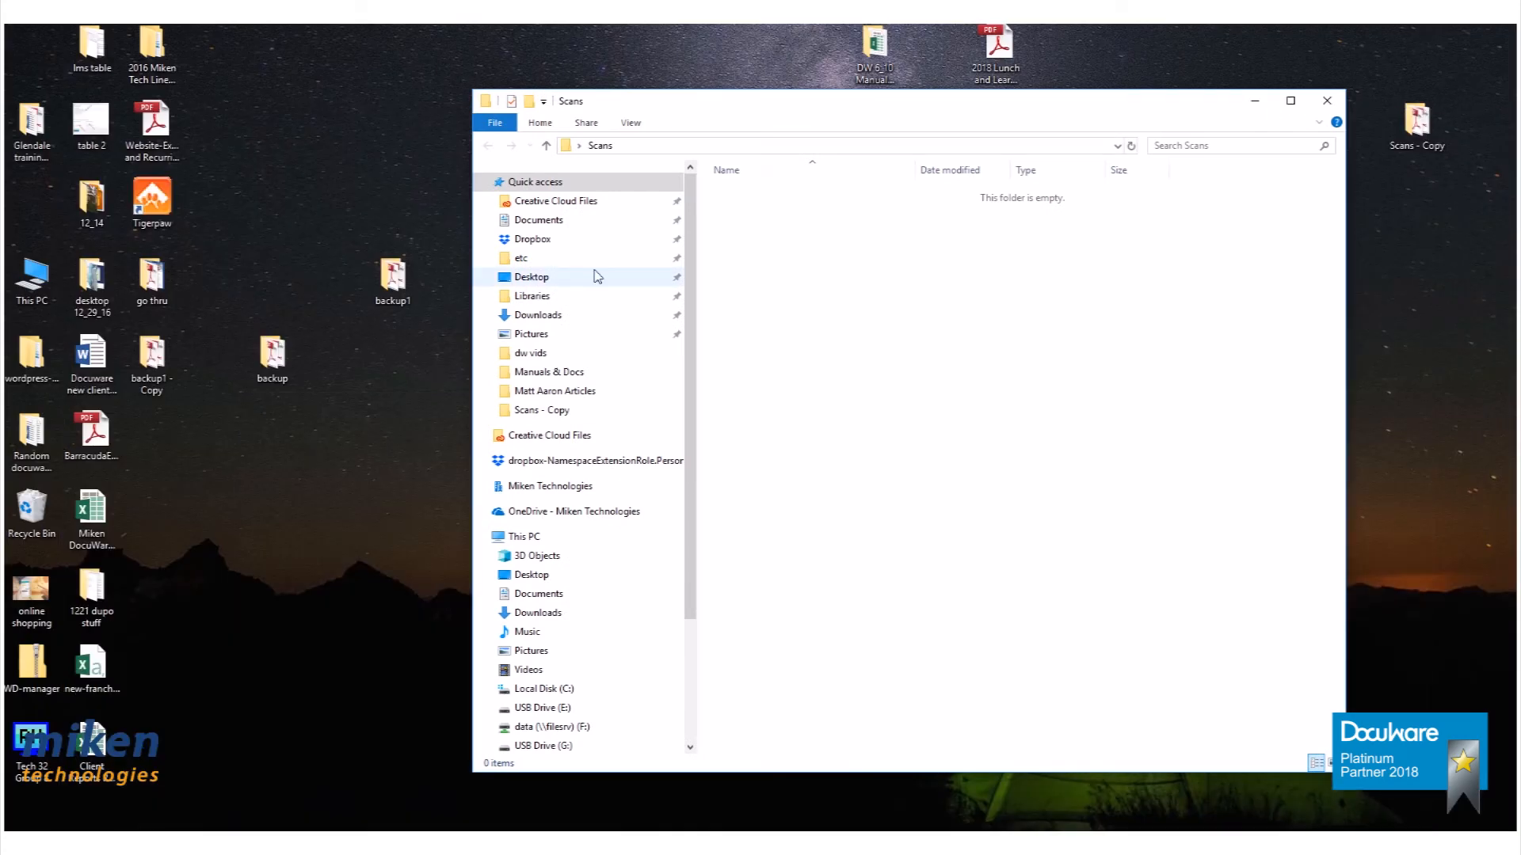
{"action": "left_click", "coordinate": [275, 354]}
{"action": "double_click", "coordinate": [275, 354]}
{"action": "left_click_drag", "start_coordinate": [866, 141], "coordinate": [404, 135]}
{"action": "left_click", "coordinate": [343, 212]}
{"action": "left_click", "coordinate": [349, 278], "text": "shift"}
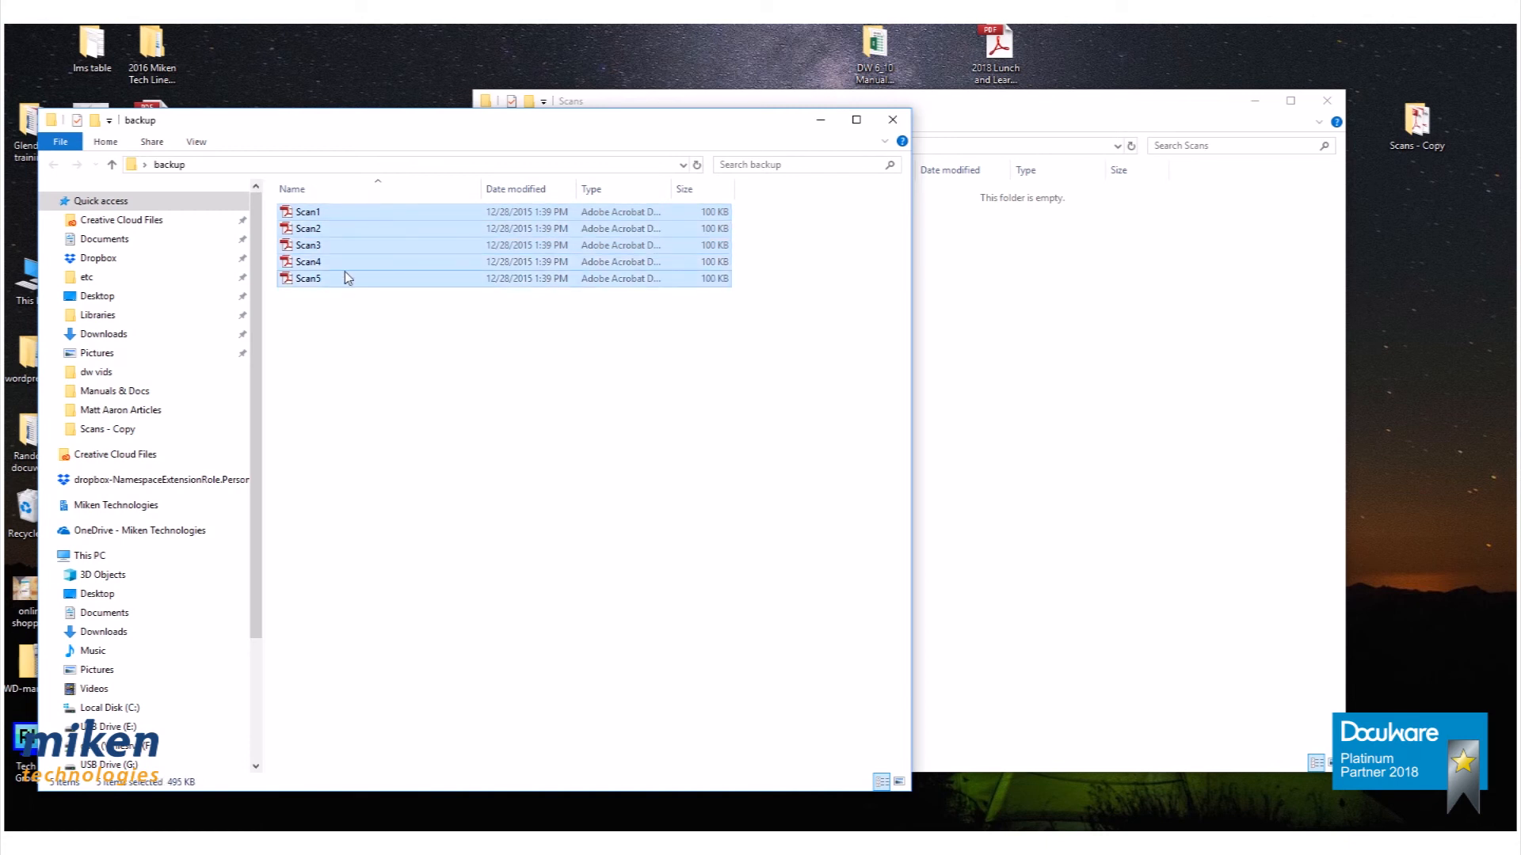
{"action": "left_click_drag", "start_coordinate": [383, 221], "coordinate": [1069, 364]}
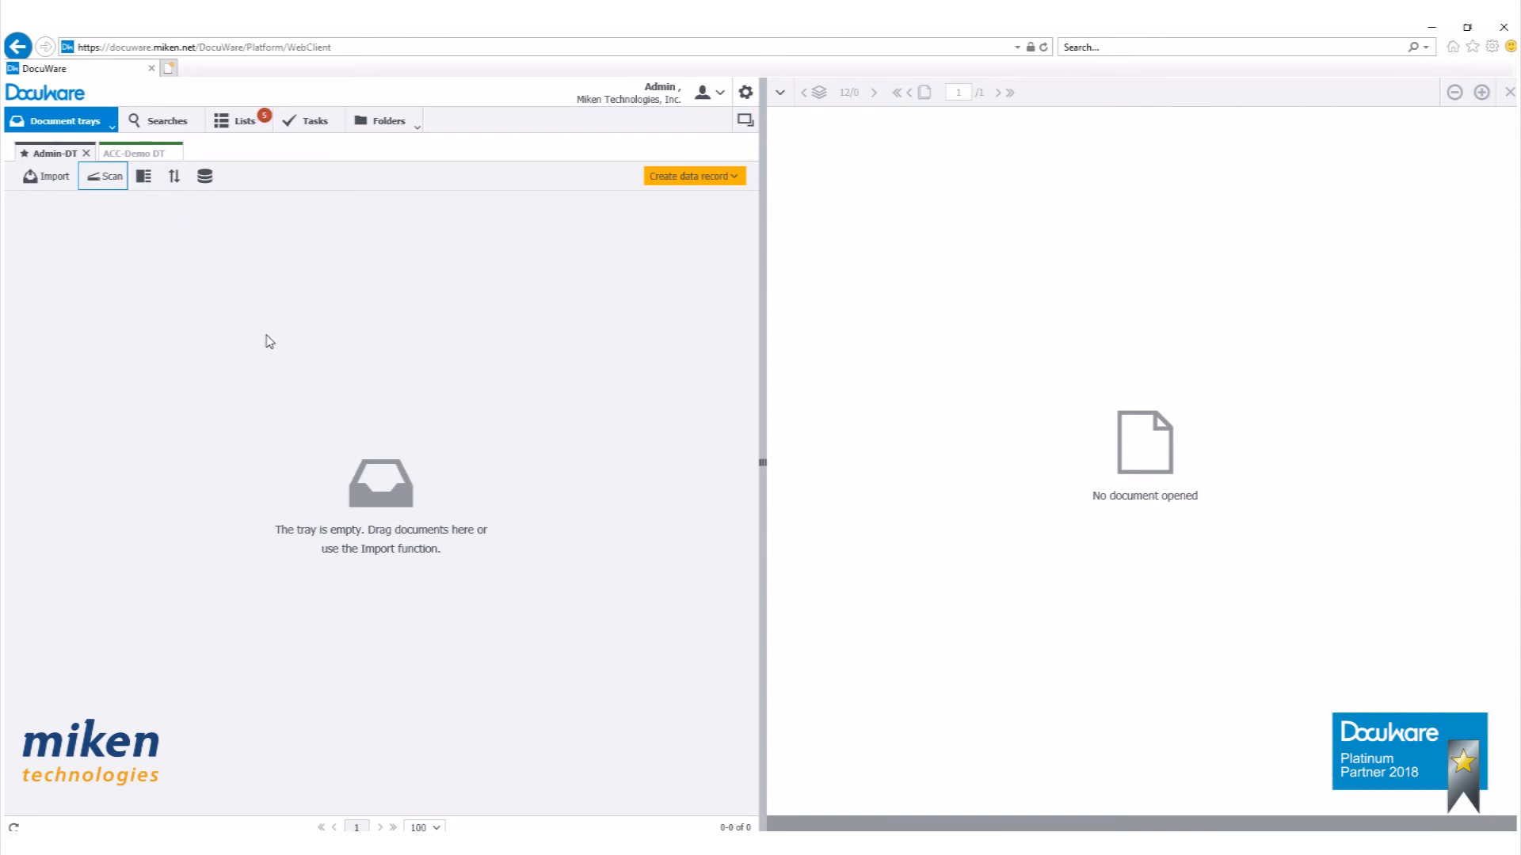
Step: Return to the DocuWare web client, search Acc-demo without any criteria and examine the index values of the stored documents
{"action": "left_click", "coordinate": [177, 120]}
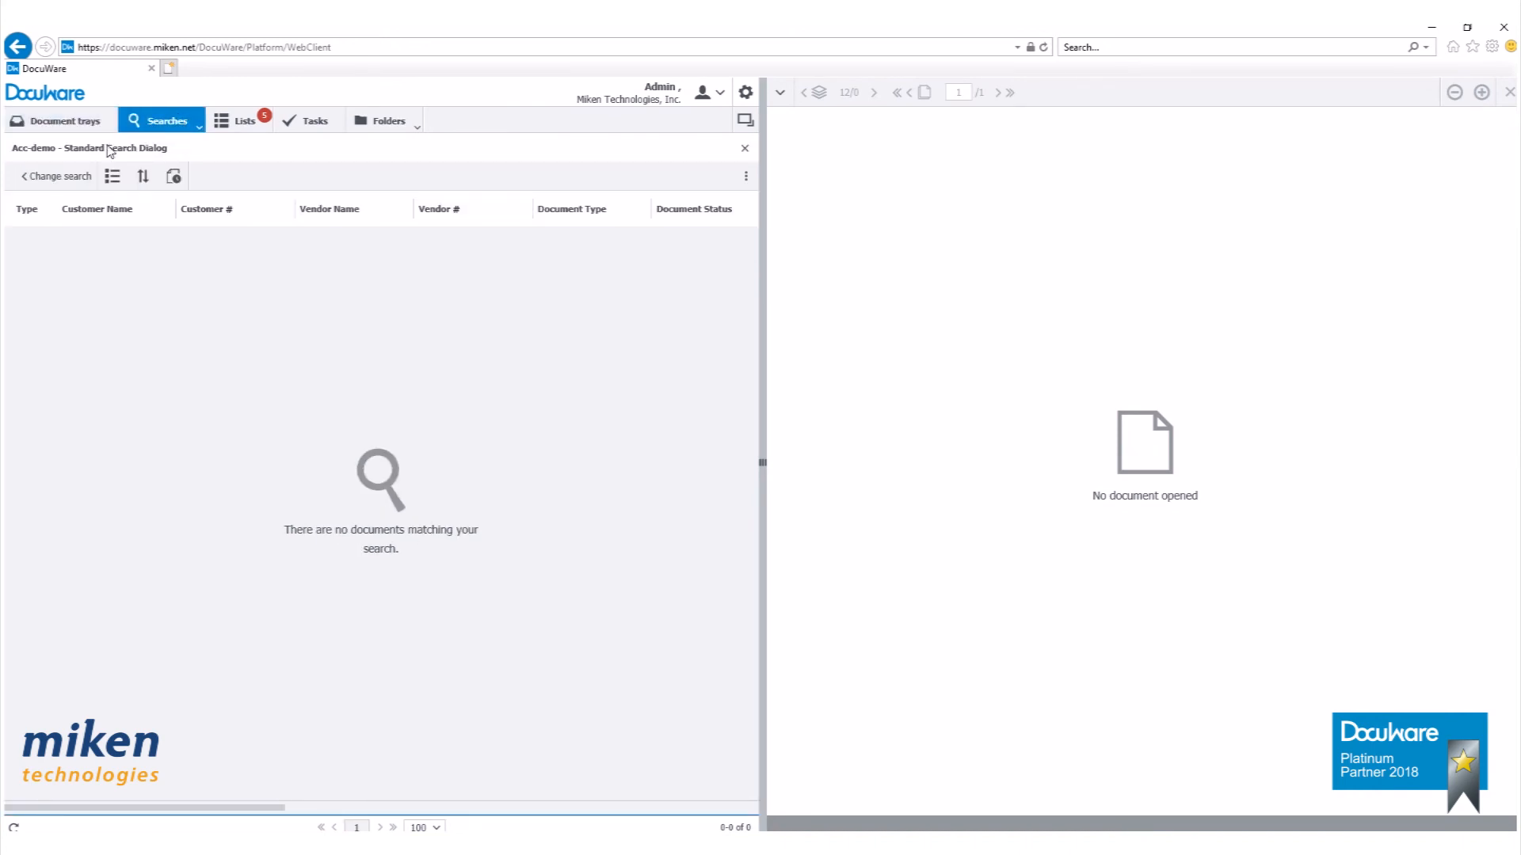
{"action": "left_click", "coordinate": [58, 176]}
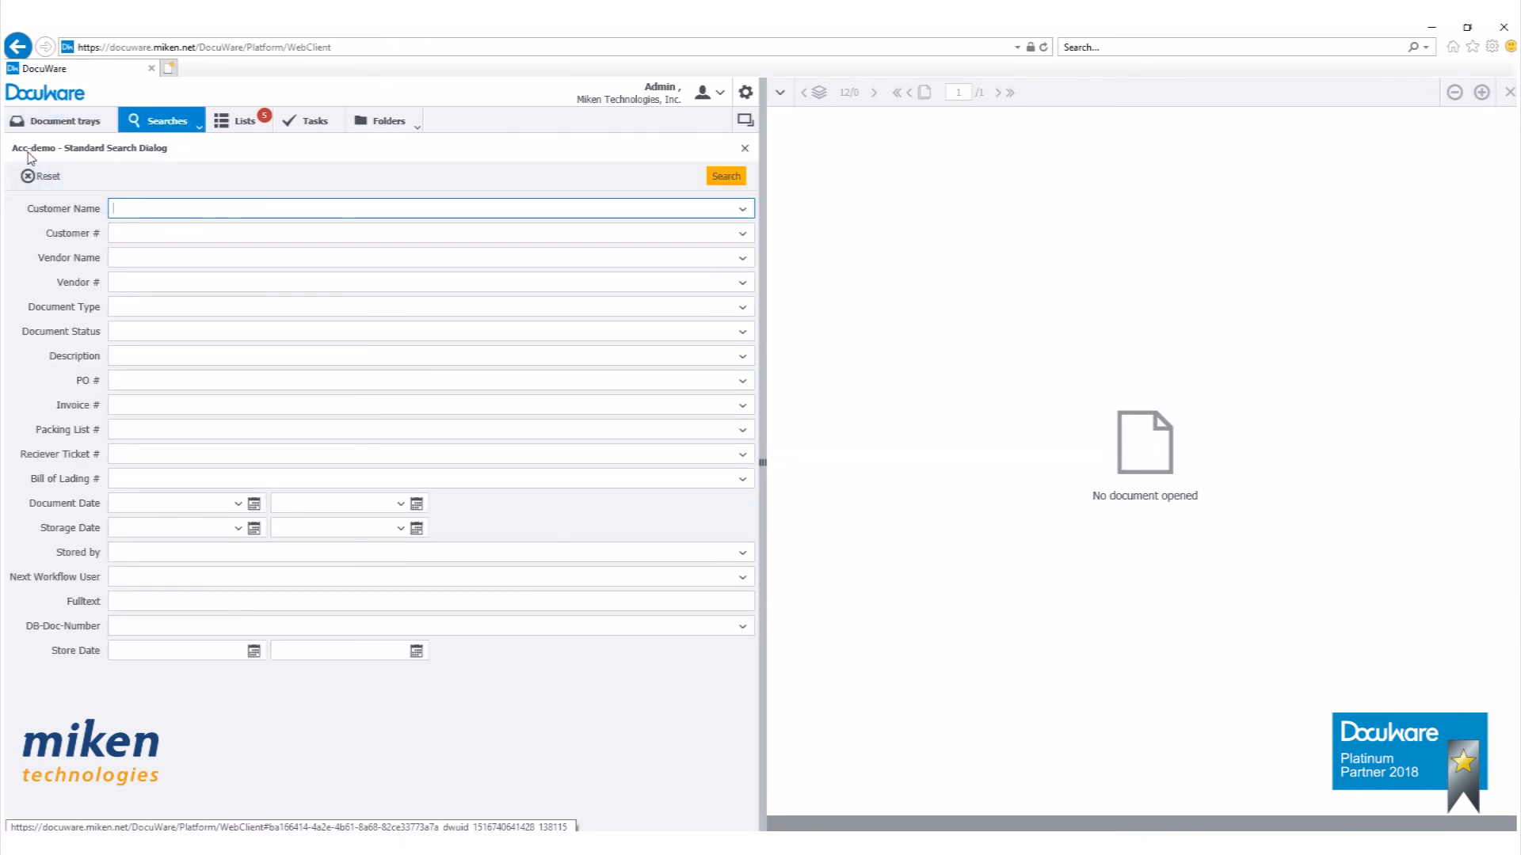
{"action": "left_click", "coordinate": [731, 179]}
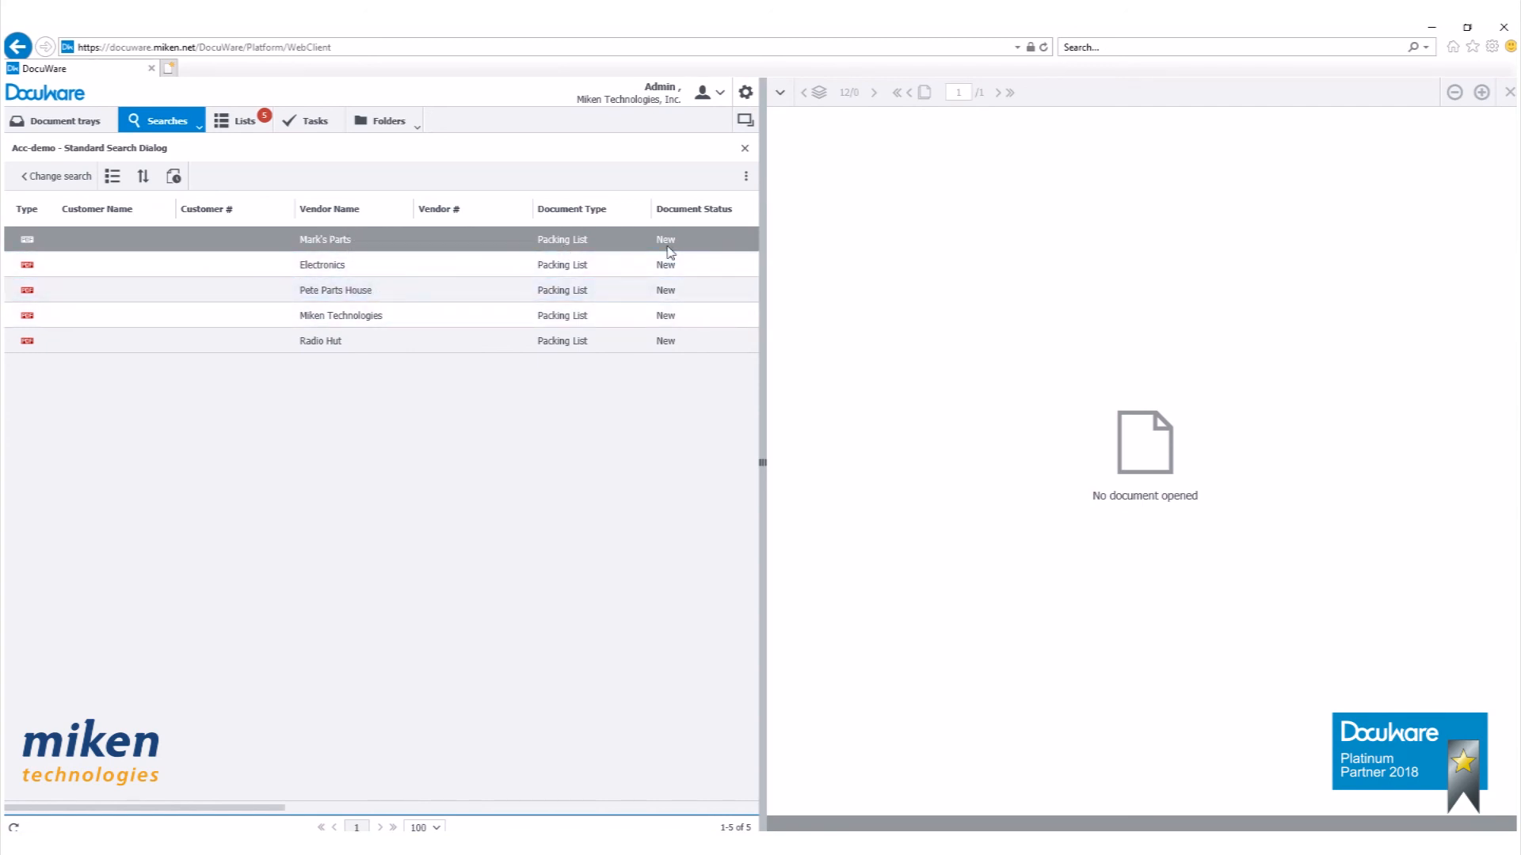
{"action": "left_click_drag", "start_coordinate": [261, 808], "coordinate": [208, 808]}
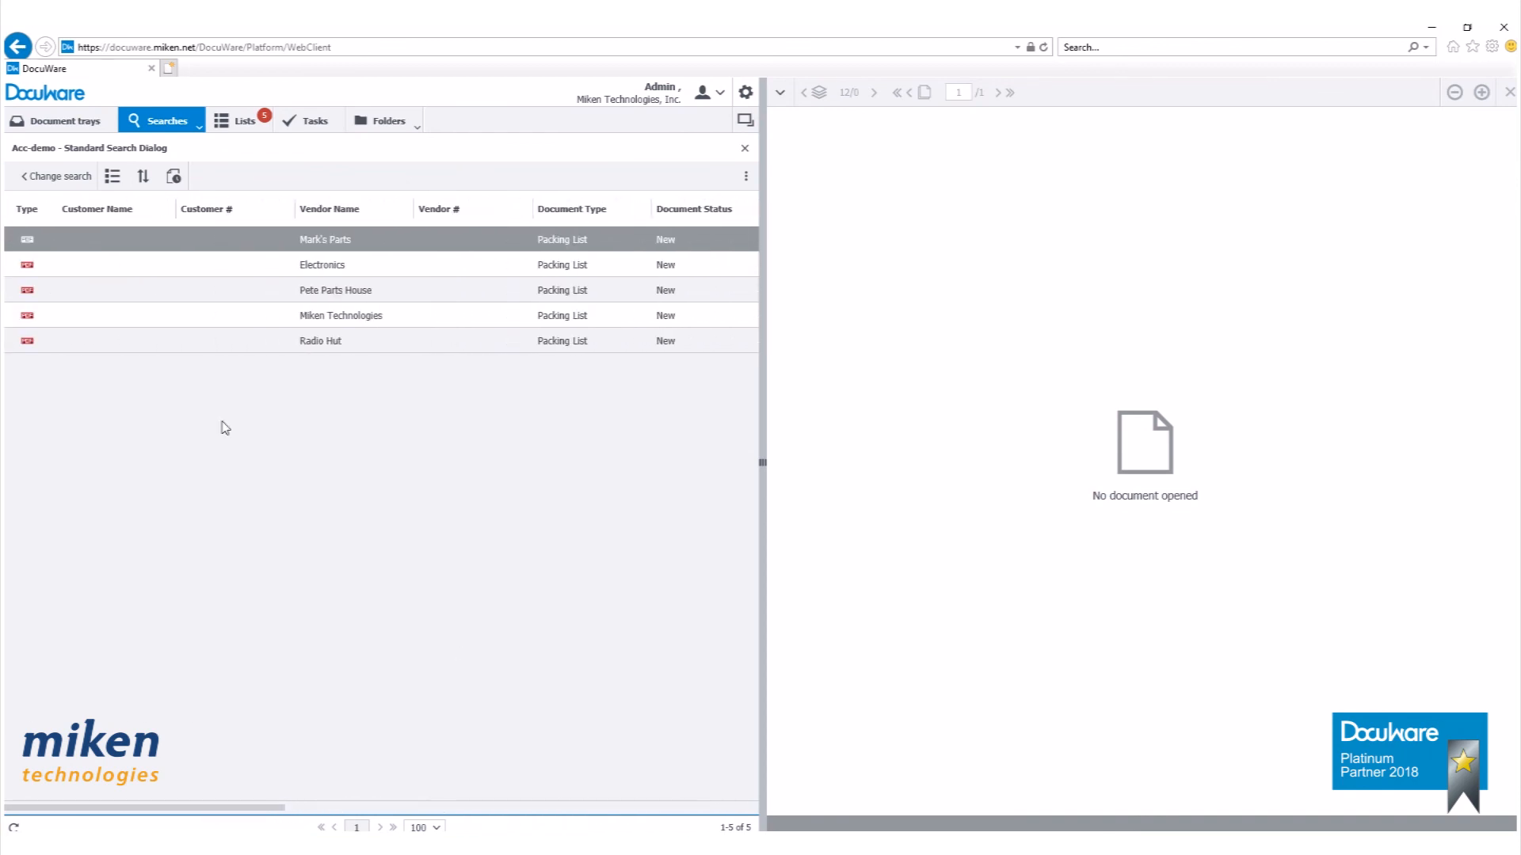